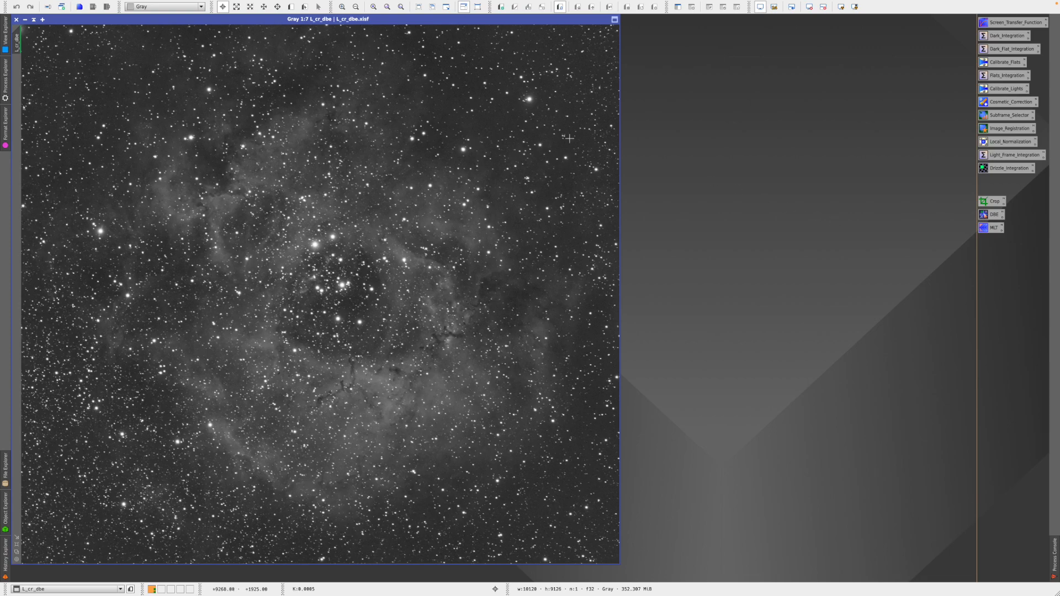
# - Launch DynamicPSF beside L_cr_dbe, with the image zoomed to 1:2 and panned left
pyautogui.moveTo(188, 3)
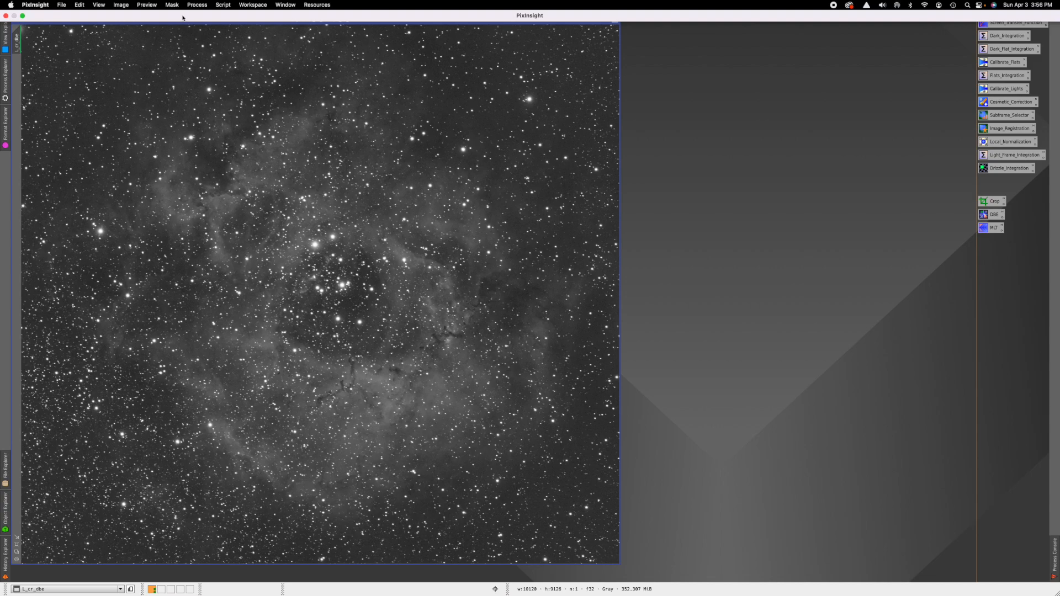
pyautogui.click(196, 5)
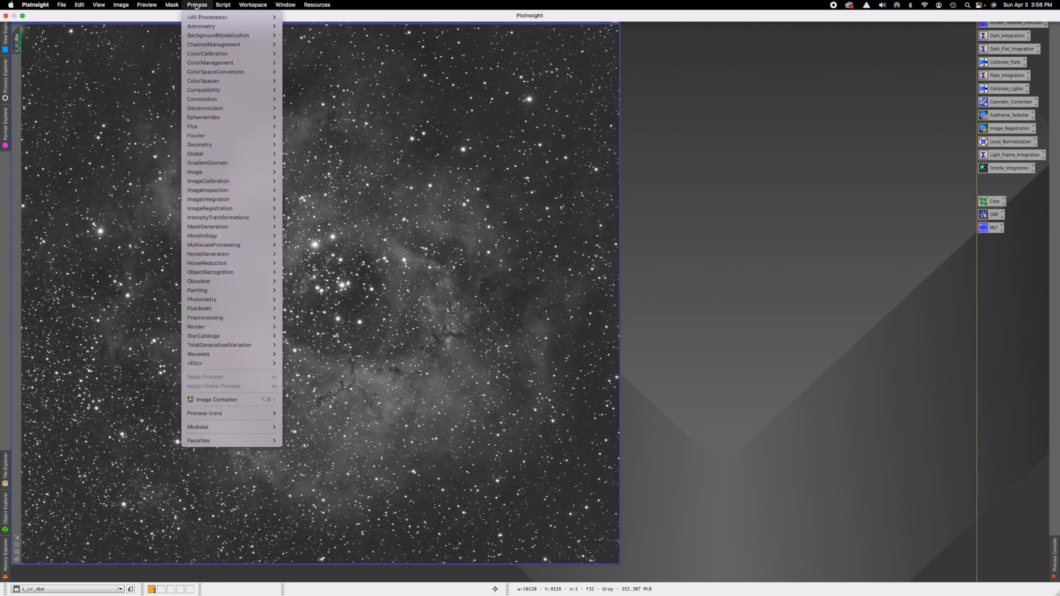
pyautogui.moveTo(237, 172)
pyautogui.click(335, 185)
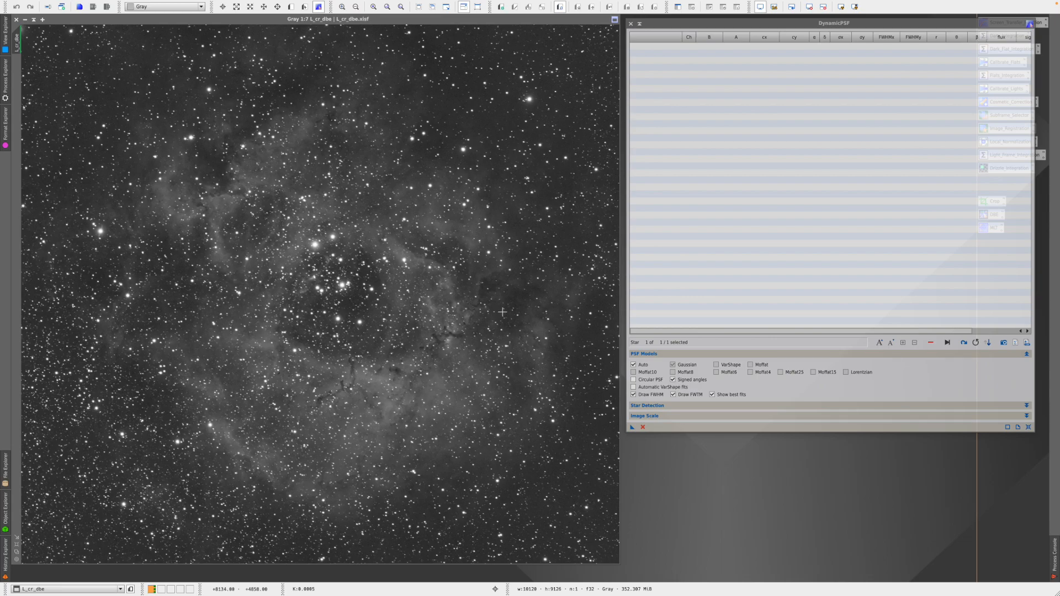
pyautogui.scroll(3, 430, 309)
pyautogui.scroll(2, 431, 309)
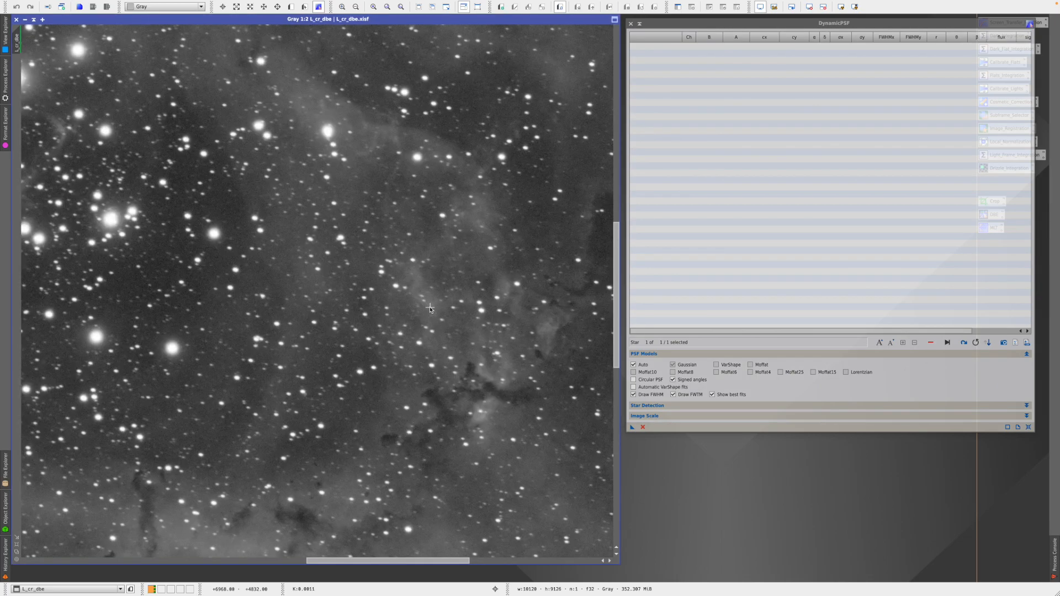
pyautogui.moveTo(397, 562); pyautogui.dragTo(351, 561)
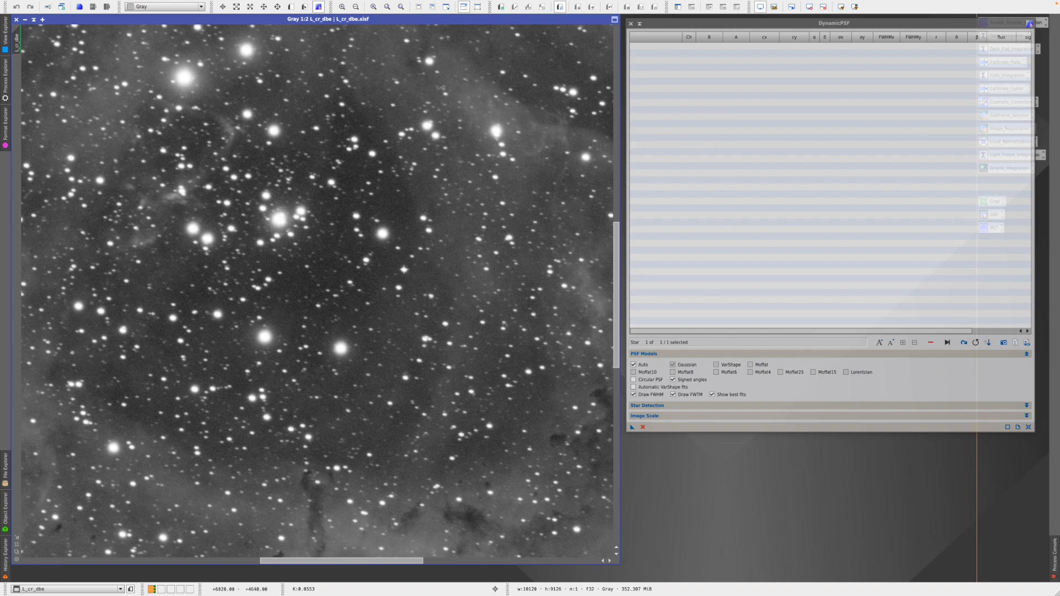
# - Fit PSFs to three stars in the Rosette image with DynamicPSF
pyautogui.click(403, 269)
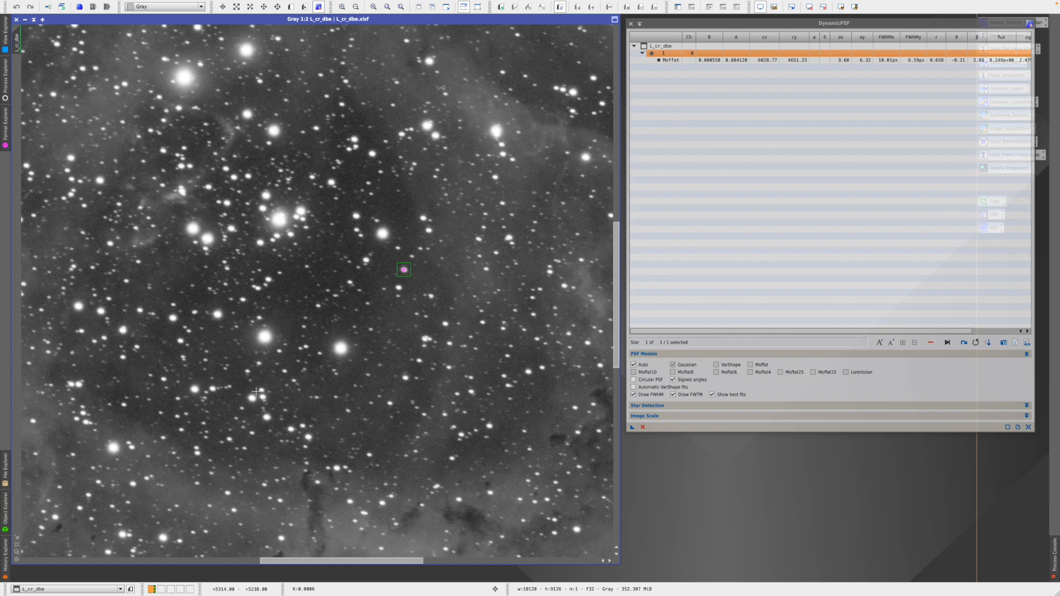
pyautogui.click(113, 448)
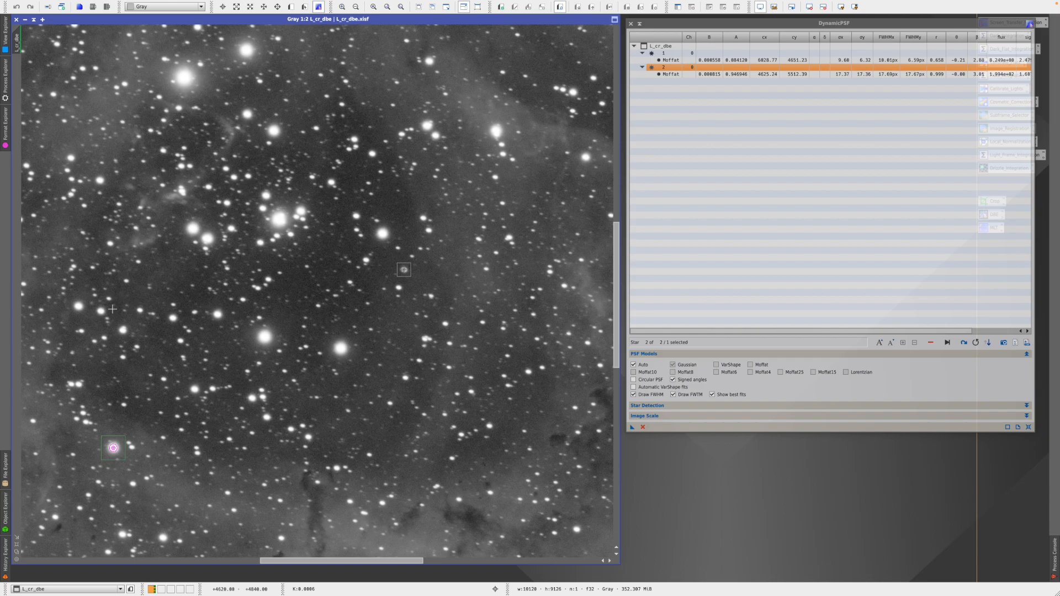
pyautogui.click(77, 306)
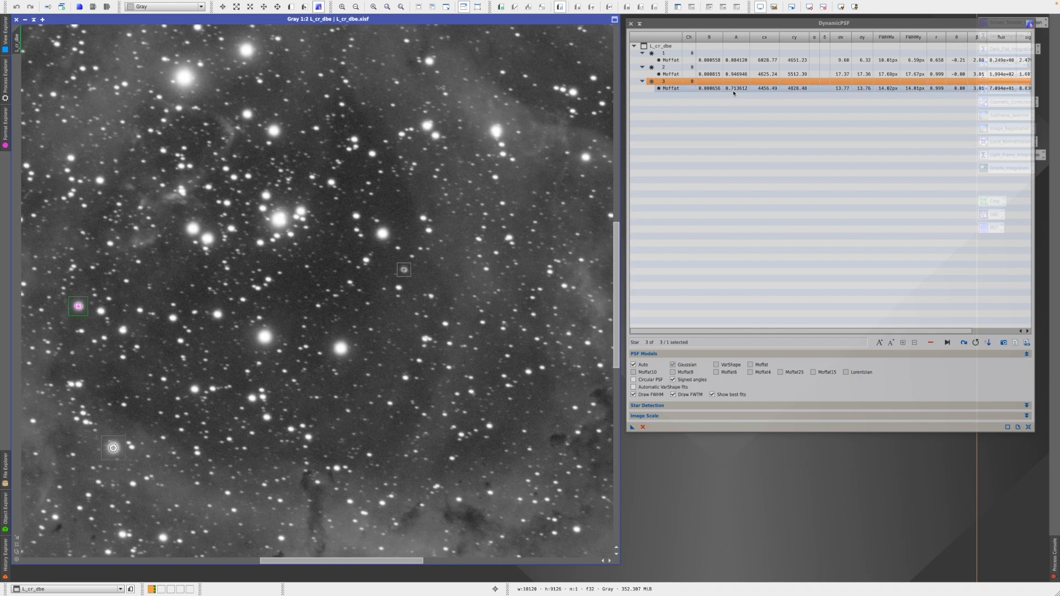
# - Delete stars 1 and 2 from the list, keeping only star 3's Moffat fit
pyautogui.click(738, 56)
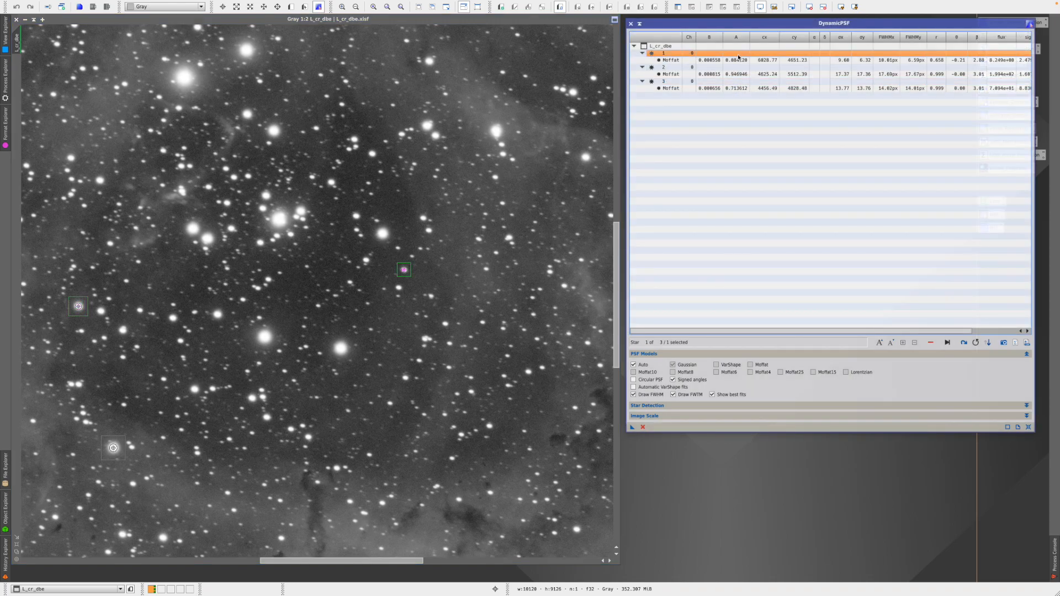
pyautogui.keyDown('ctrl'); pyautogui.click(735, 74); pyautogui.keyUp('ctrl')
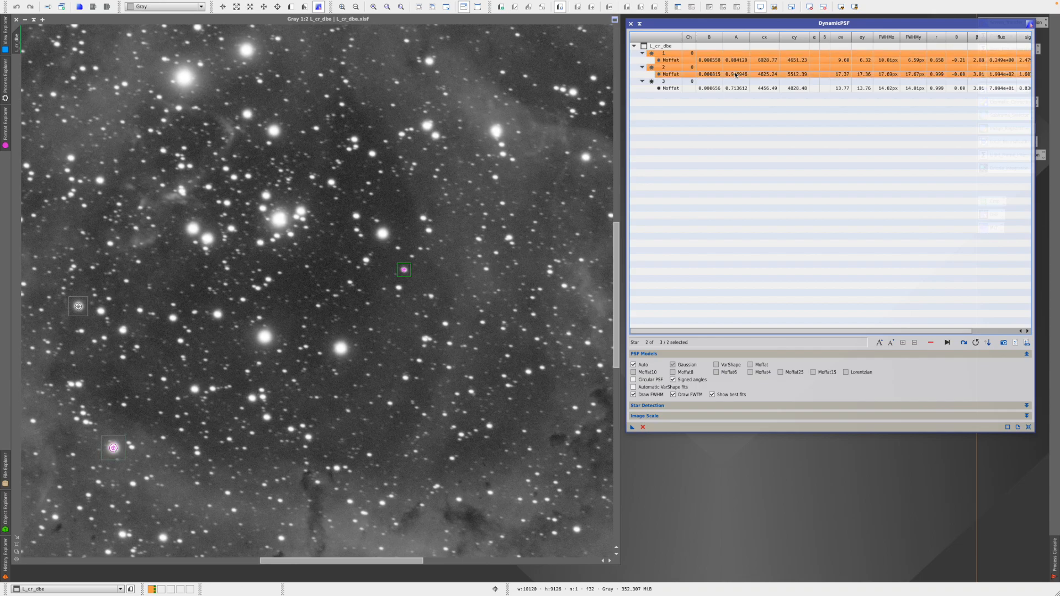
pyautogui.click(931, 343)
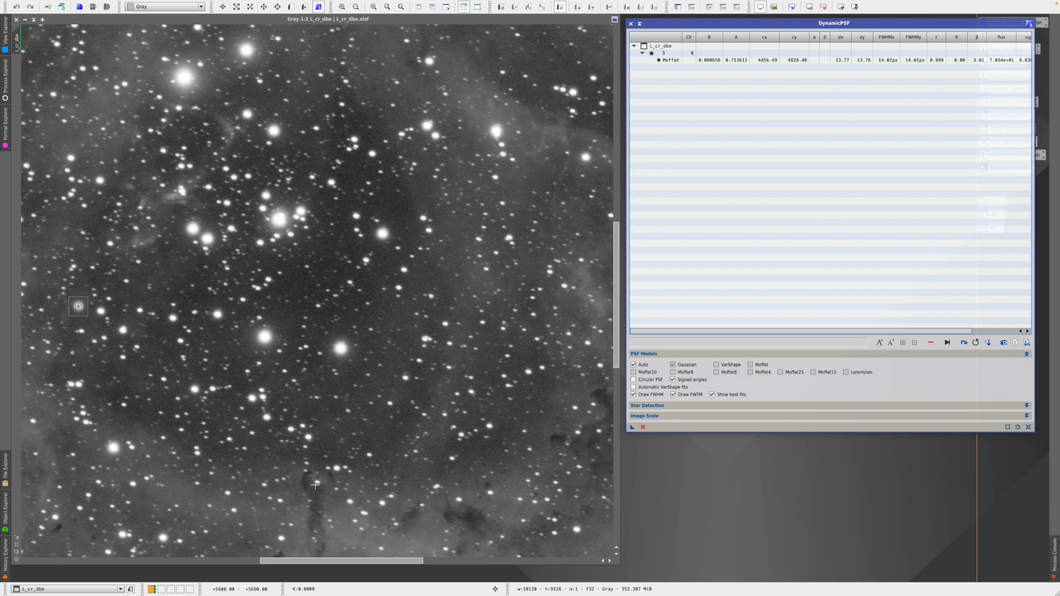
# - Fill the list with detected stars, sort by Amplitude, and delete the five faintest fits
pyautogui.moveTo(349, 565); pyautogui.dragTo(87, 547)
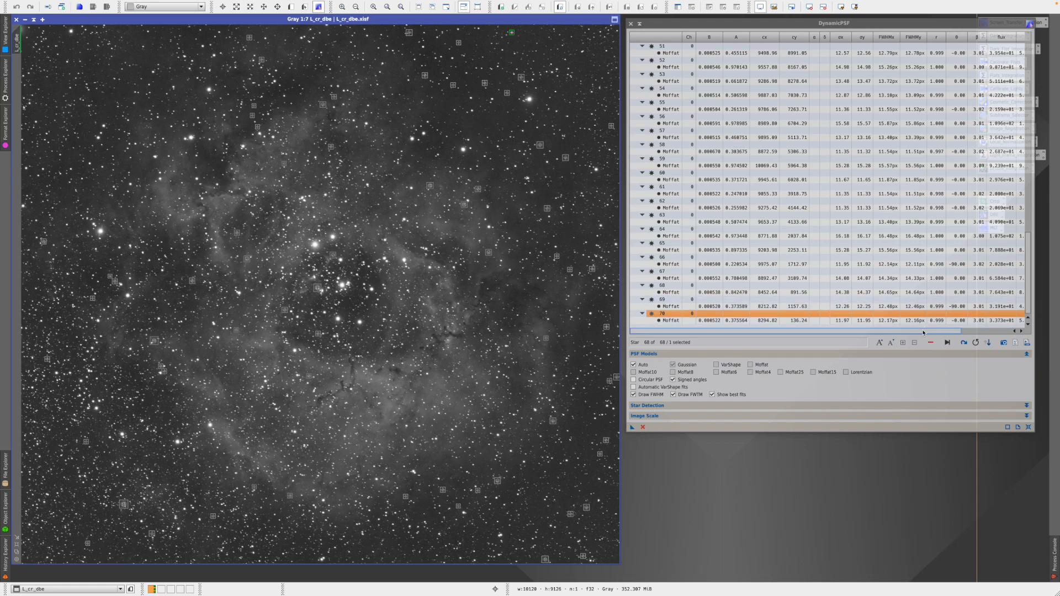
pyautogui.click(988, 343)
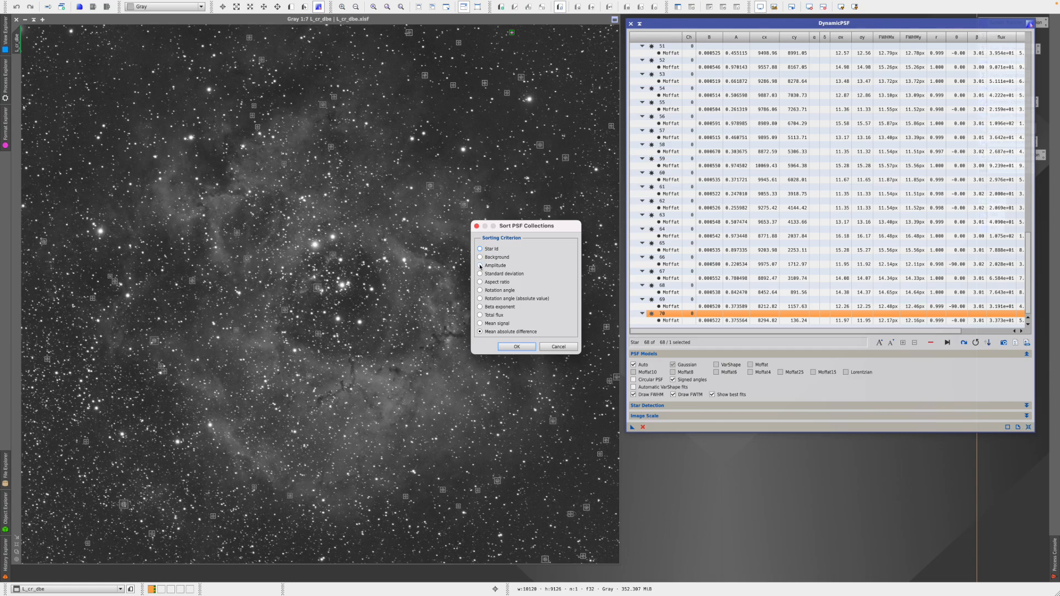
pyautogui.click(516, 346)
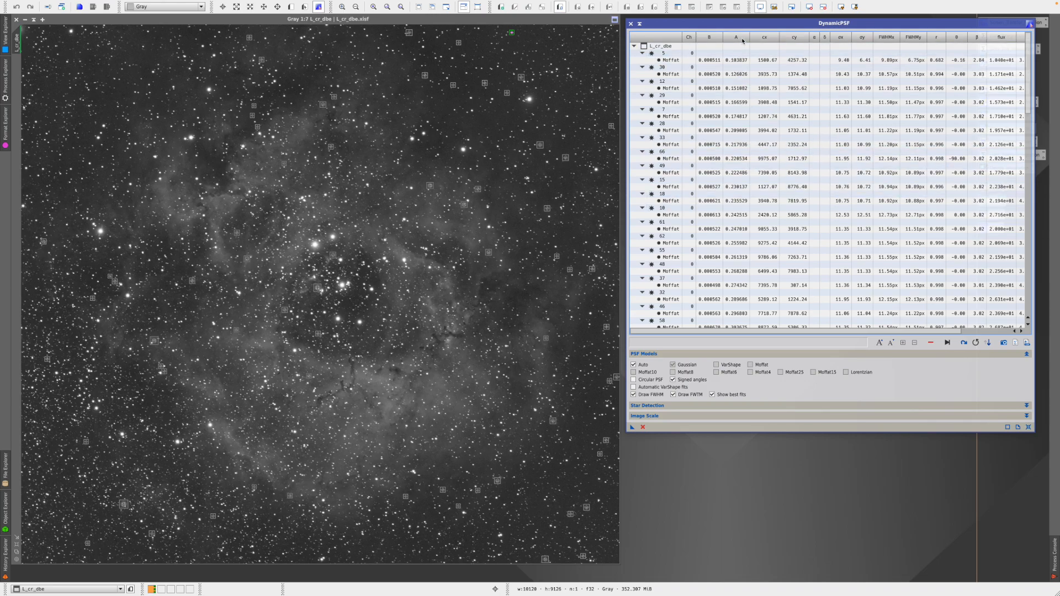
pyautogui.click(735, 55)
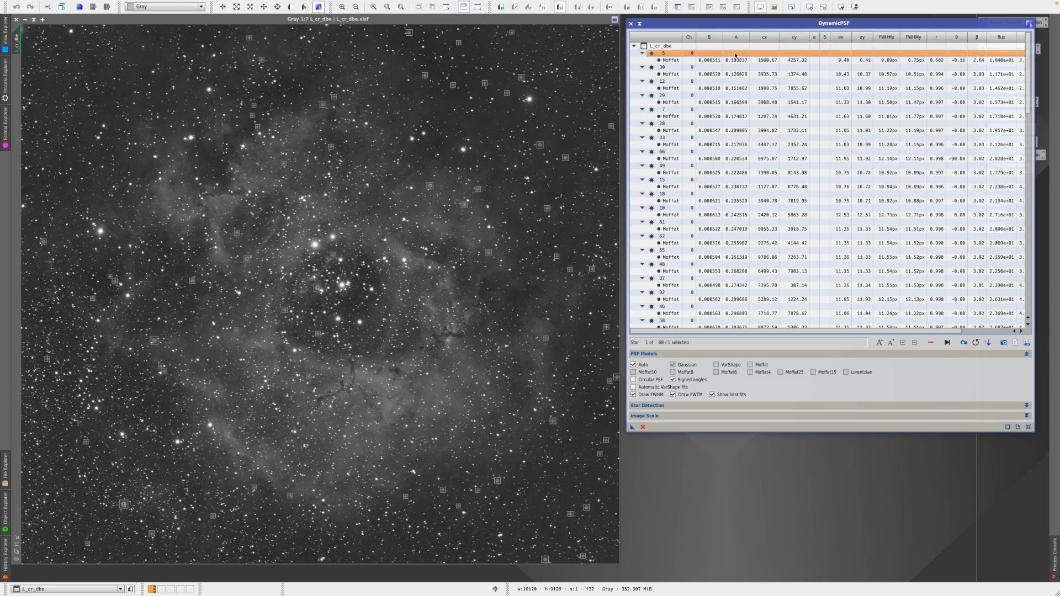
pyautogui.keyDown('shift'); pyautogui.click(731, 116); pyautogui.keyUp('shift')
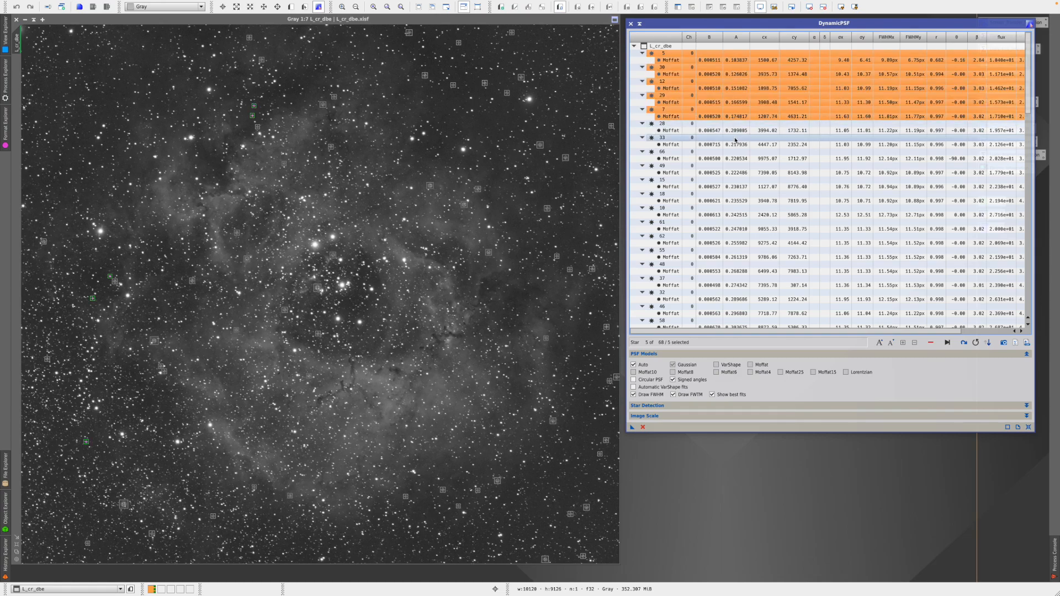
pyautogui.click(931, 342)
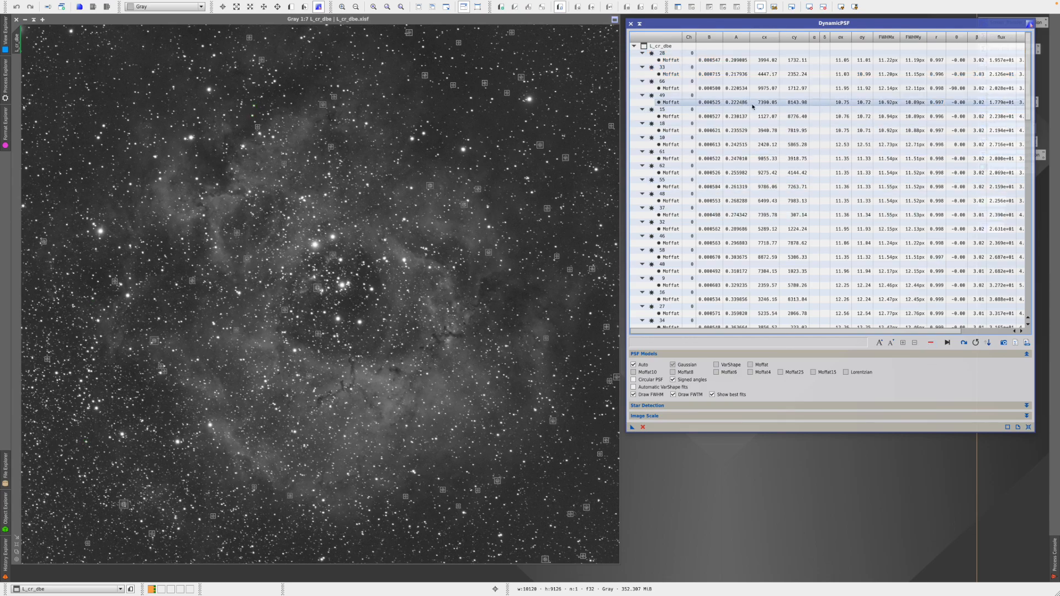
# - Delete the twenty highest-amplitude star fits from the list
pyautogui.moveTo(1027, 105); pyautogui.dragTo(1029, 228)
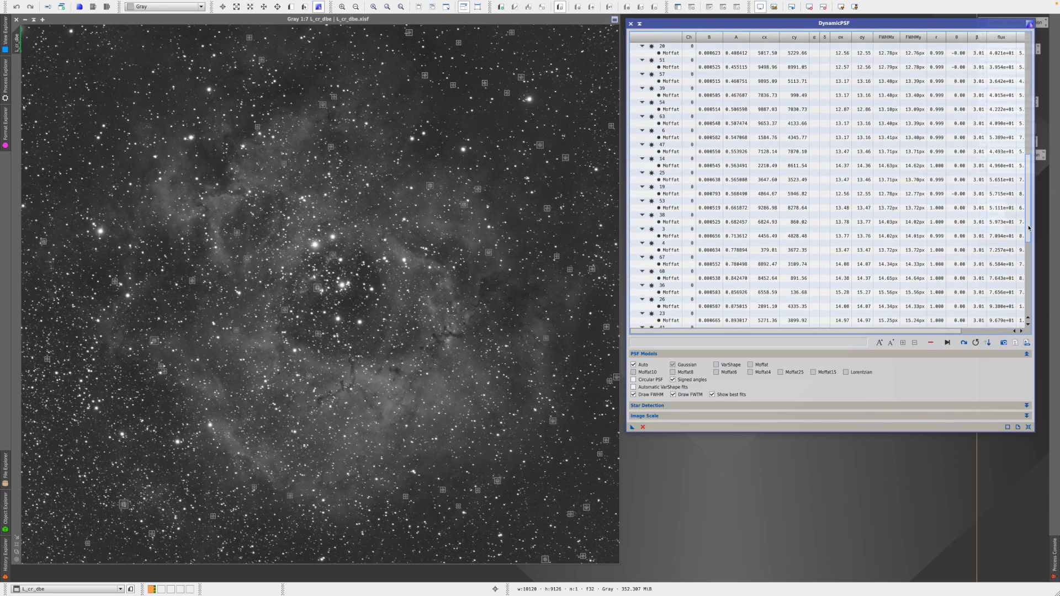
pyautogui.click(739, 280)
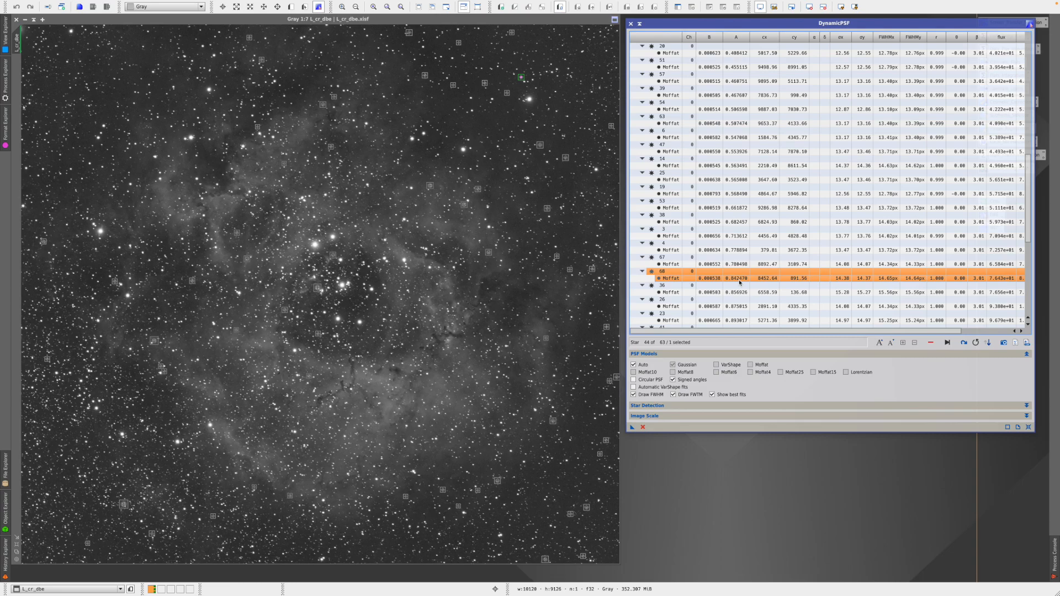
pyautogui.scroll(-5, 739, 283)
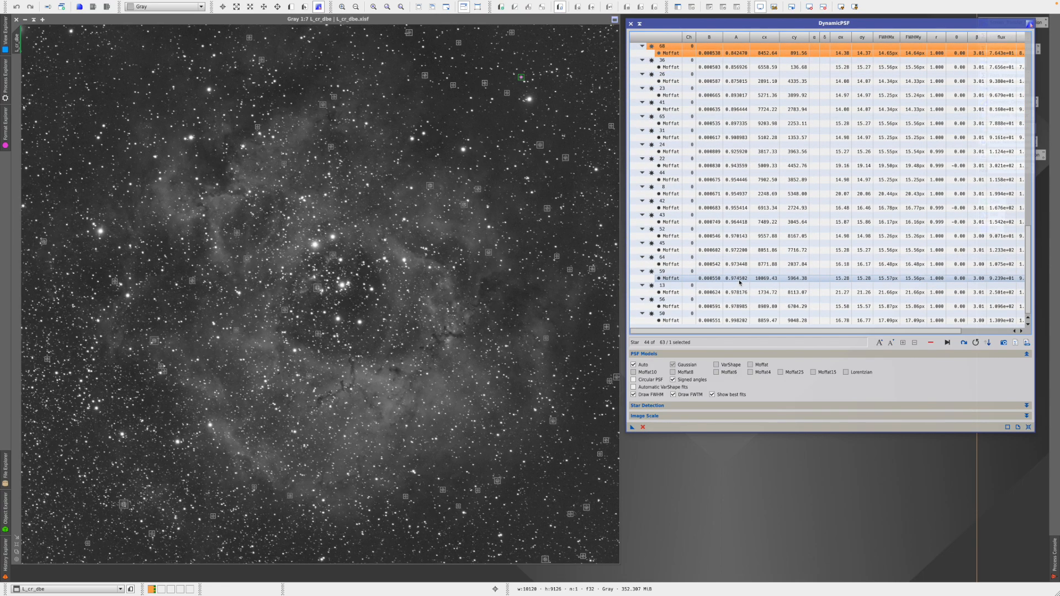
pyautogui.keyDown('shift'); pyautogui.click(738, 321); pyautogui.keyUp('shift')
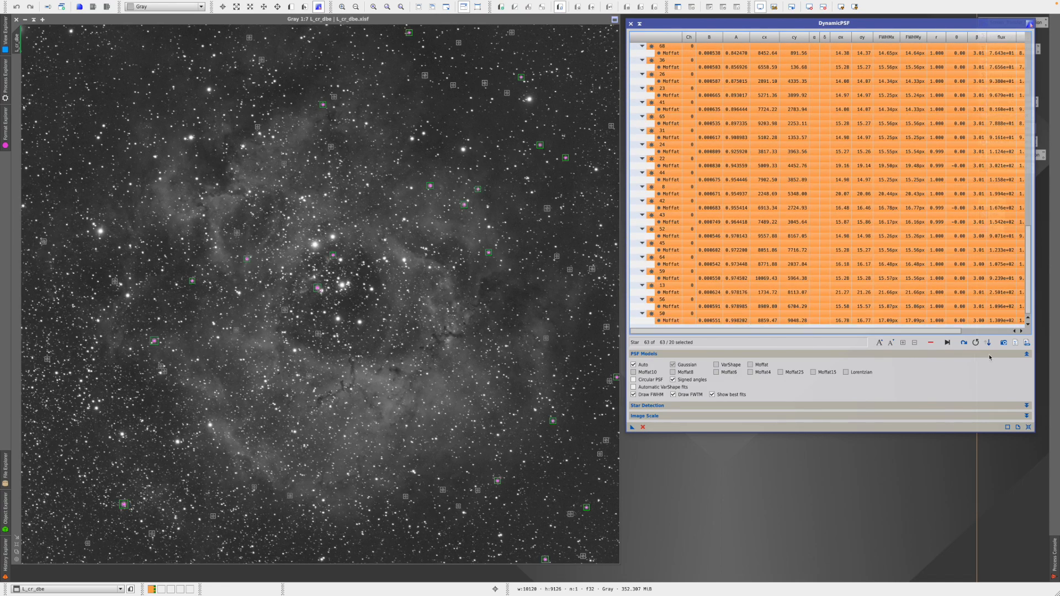
pyautogui.click(930, 342)
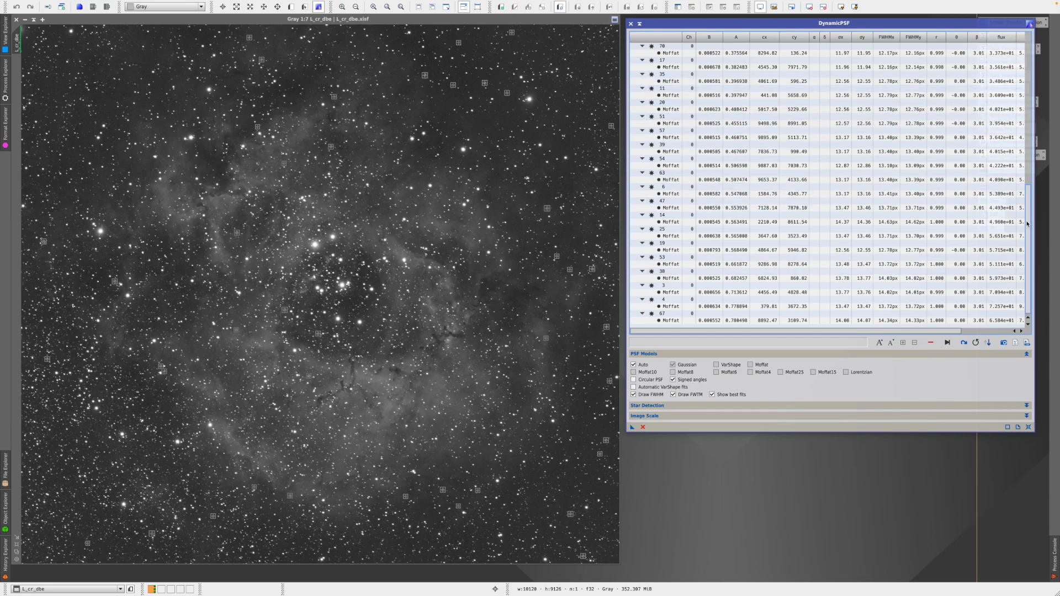
# - Re-sort the star list and delete the 14 fits with the largest FWHM
pyautogui.moveTo(1027, 238); pyautogui.dragTo(1028, 128)
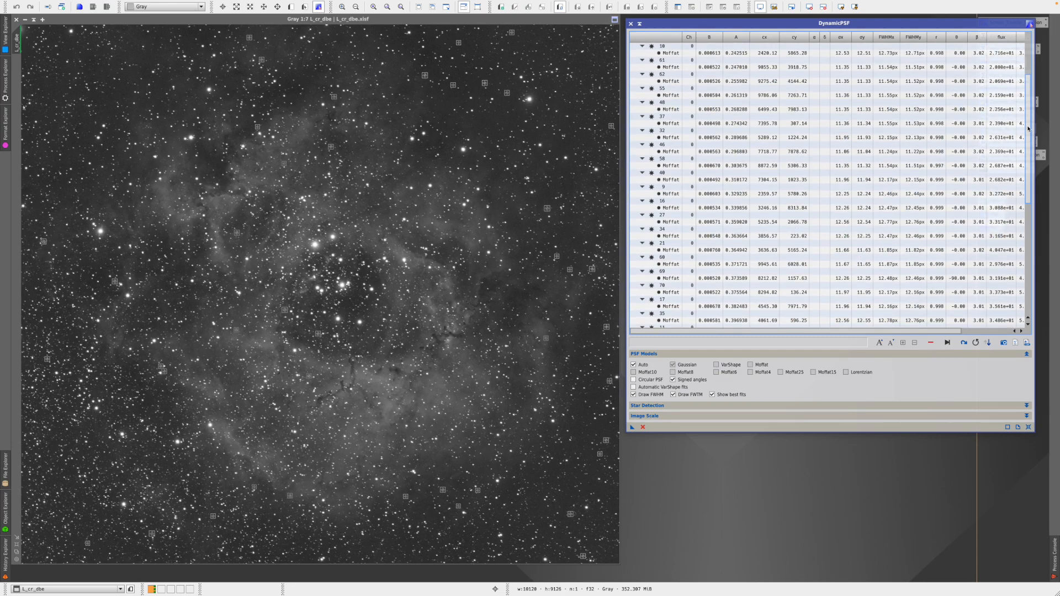
pyautogui.moveTo(902, 332); pyautogui.dragTo(971, 332)
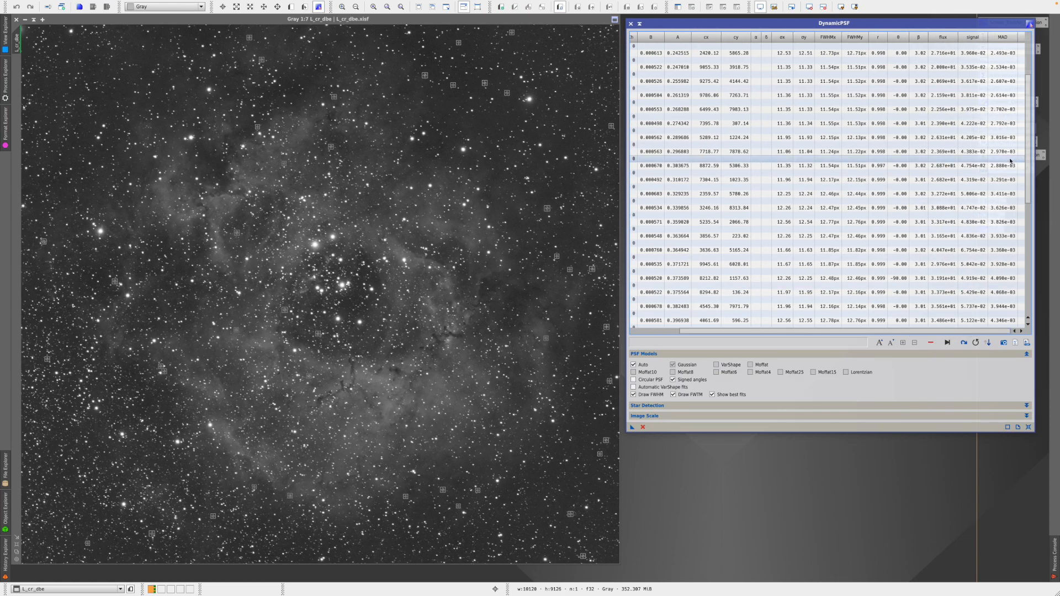
pyautogui.click(993, 343)
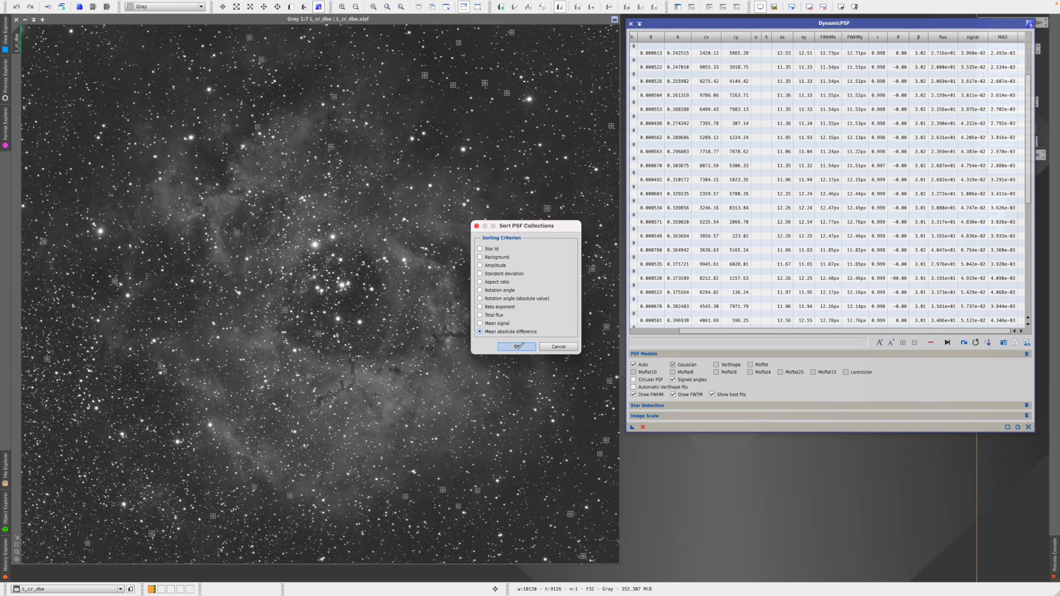
pyautogui.click(518, 347)
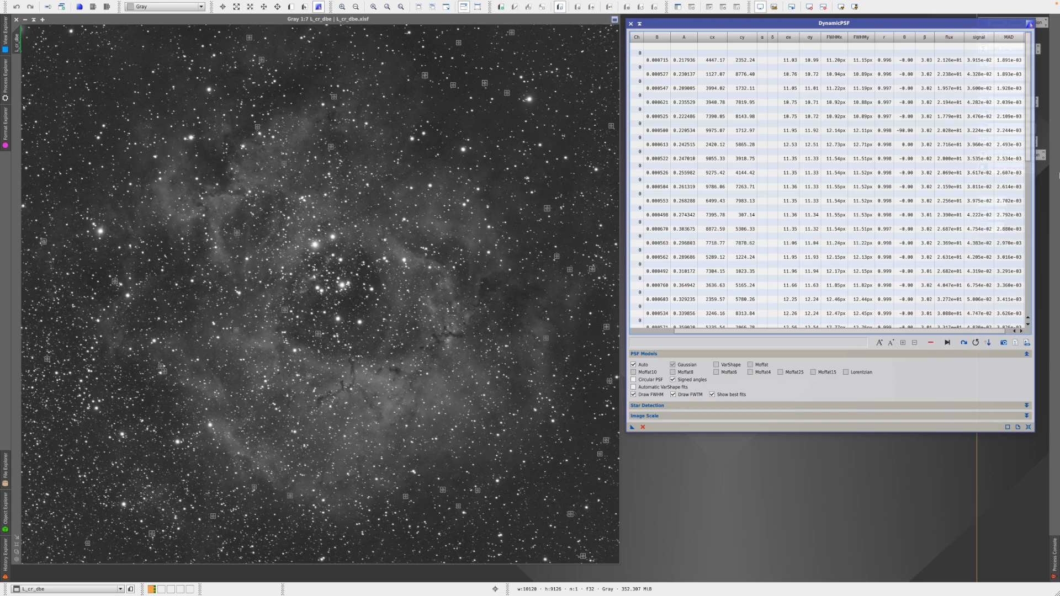
pyautogui.moveTo(1029, 145); pyautogui.dragTo(1030, 310)
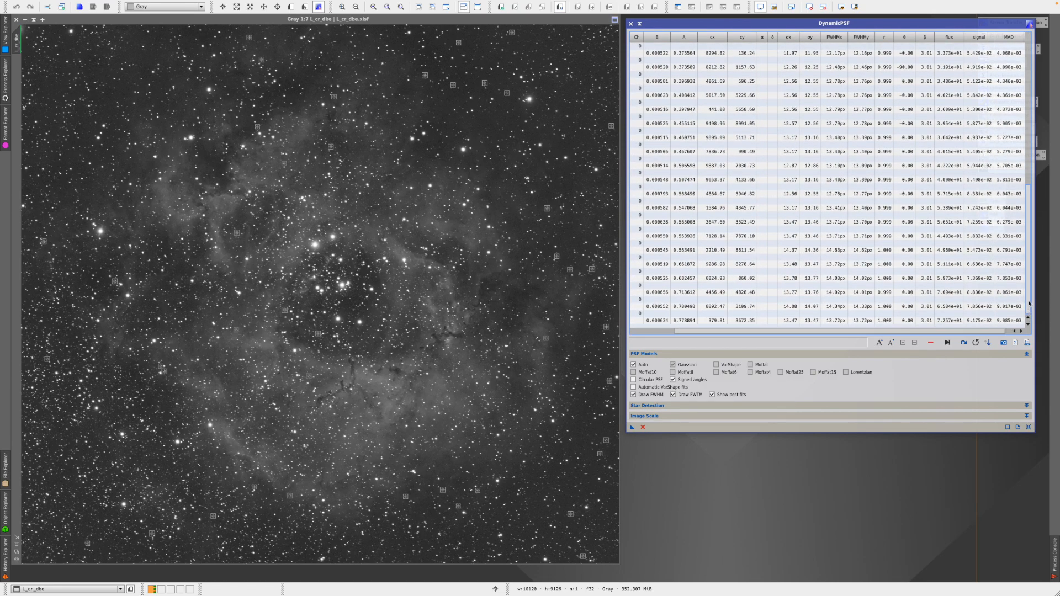
pyautogui.moveTo(1029, 300)
pyautogui.mouseDown()
pyautogui.moveTo(1030, 288)
pyautogui.moveTo(1029, 310)
pyautogui.mouseUp()
pyautogui.moveTo(1029, 305); pyautogui.dragTo(1031, 264)
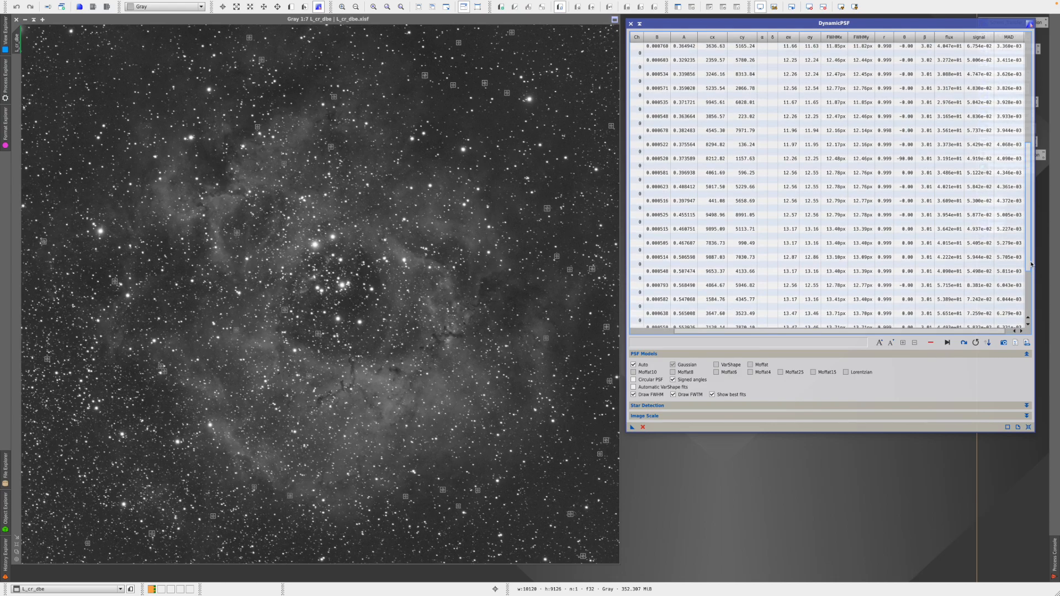
pyautogui.click(1002, 232)
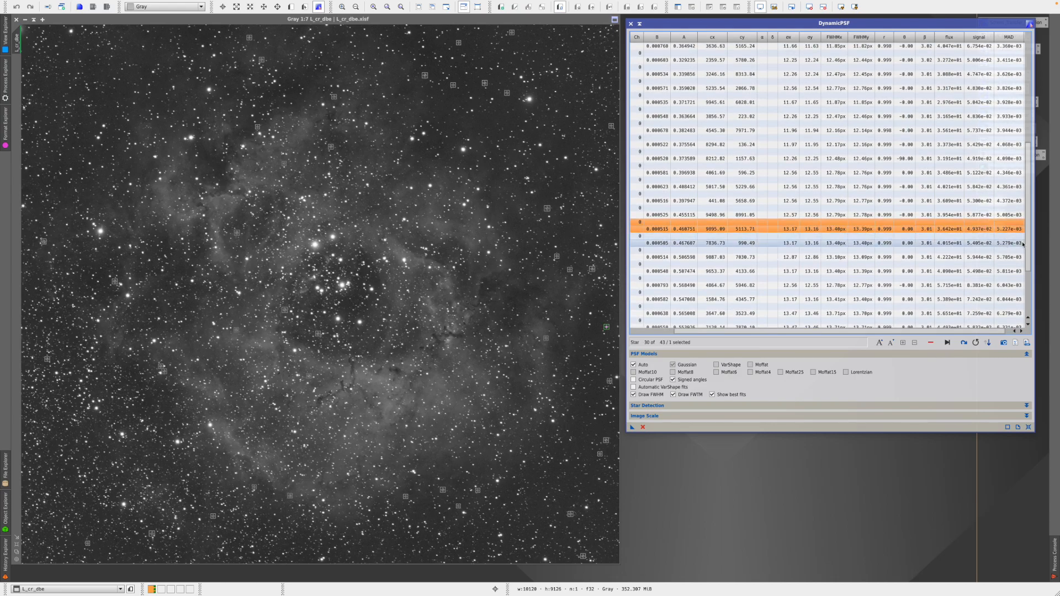
pyautogui.moveTo(1029, 251); pyautogui.dragTo(1031, 326)
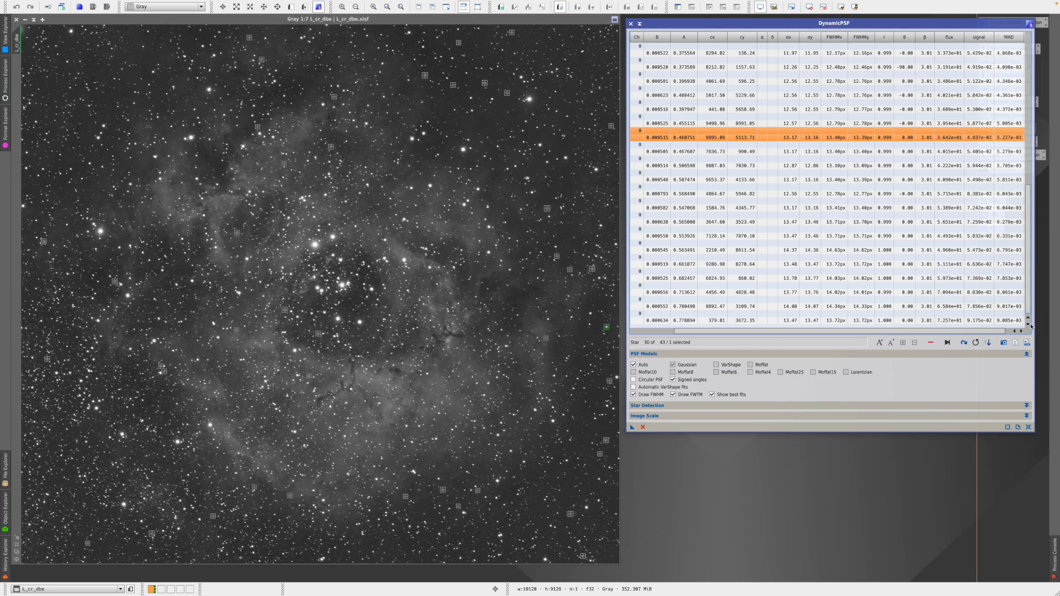
pyautogui.keyDown('shift'); pyautogui.click(1015, 321); pyautogui.keyUp('shift')
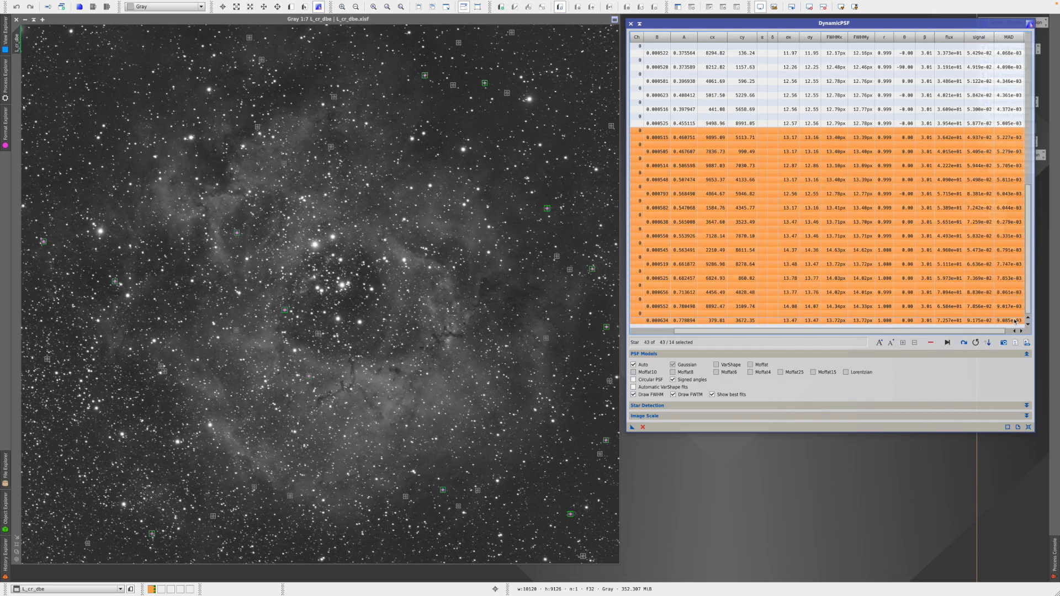
pyautogui.click(930, 343)
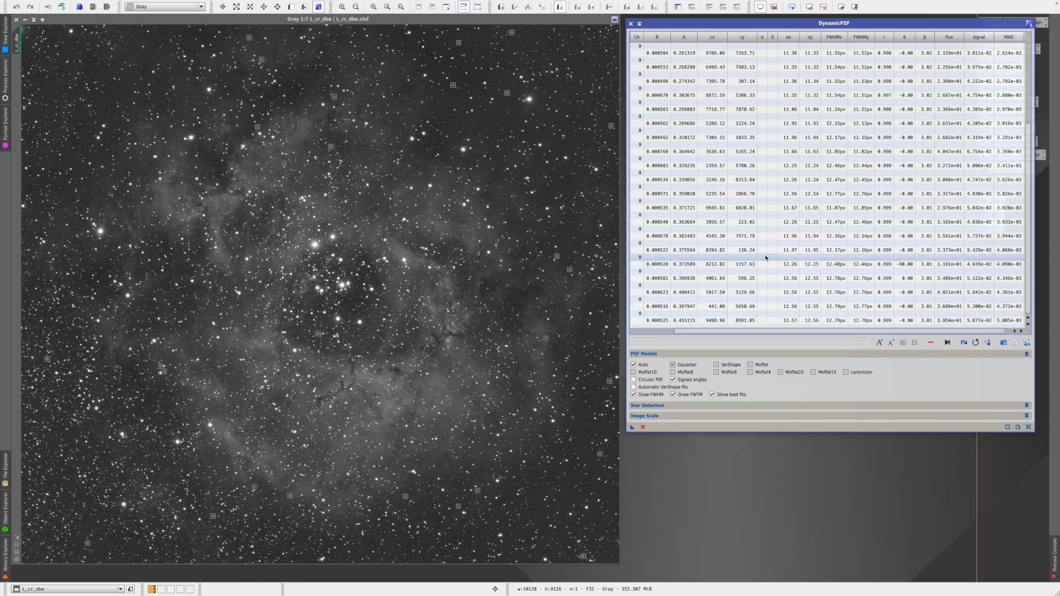
# - Select all 29 remaining star fits with Ctrl+A
pyautogui.scroll(3, 766, 257)
pyautogui.scroll(-3, 766, 257)
pyautogui.scroll(3, 765, 257)
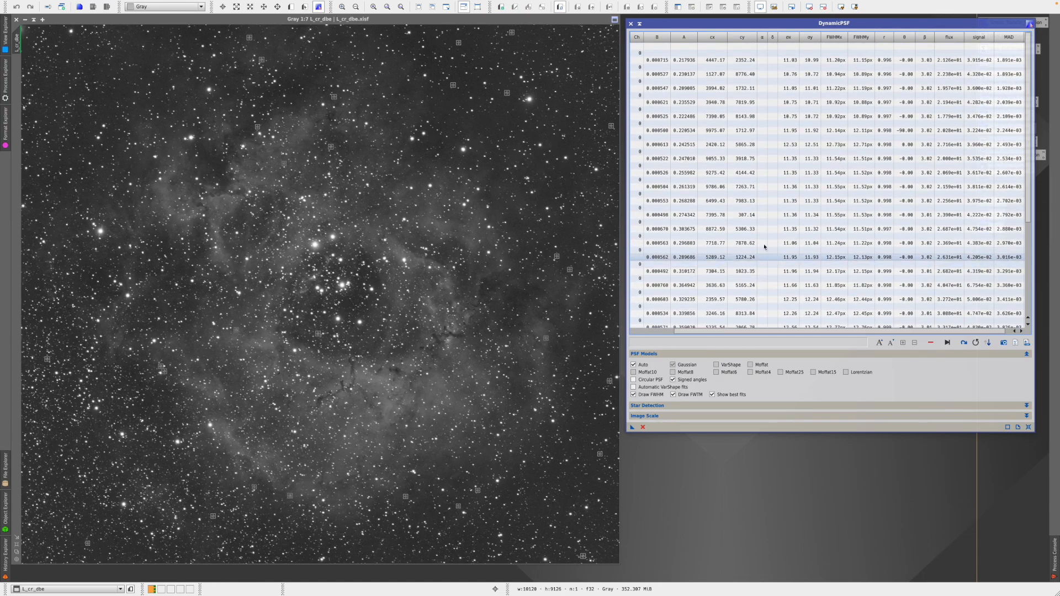
pyautogui.click(728, 55)
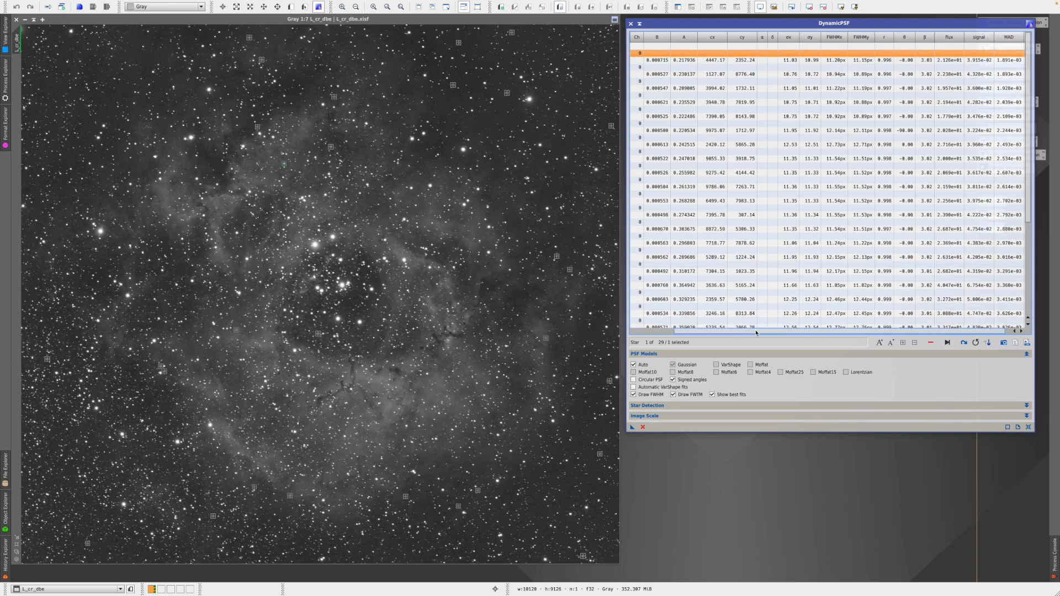
pyautogui.moveTo(757, 331); pyautogui.dragTo(682, 328)
pyautogui.scroll(-3, 814, 226)
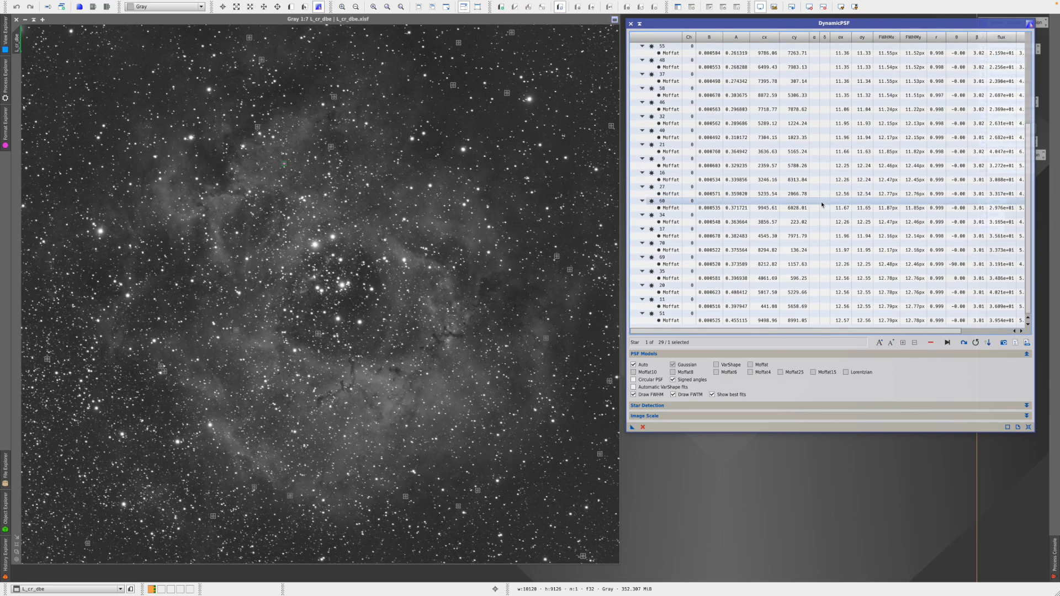
pyautogui.hscroll(1, 813, 233)
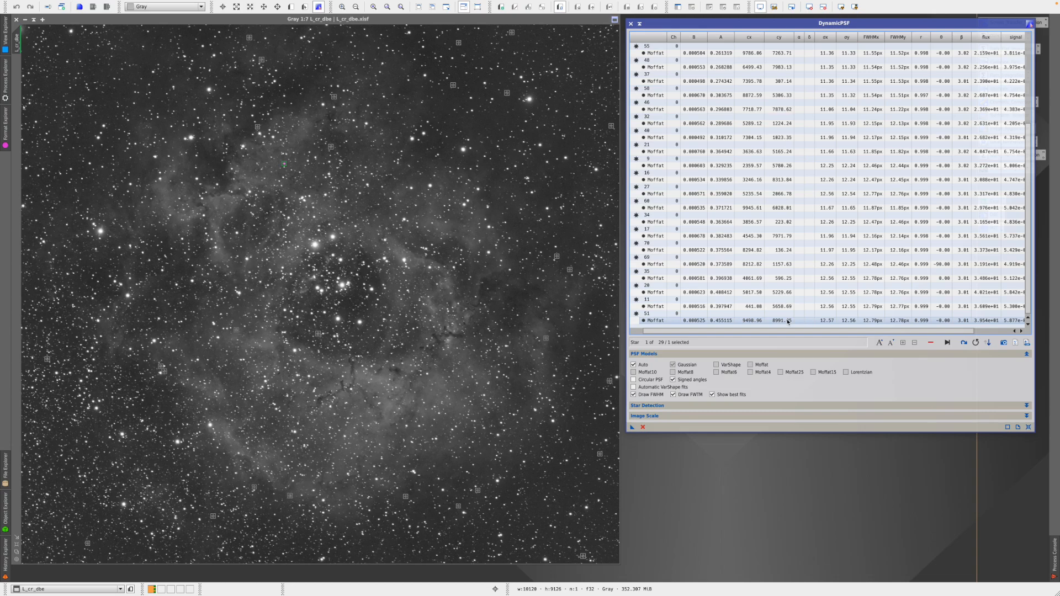
pyautogui.hotkey('ctrl', 'a')
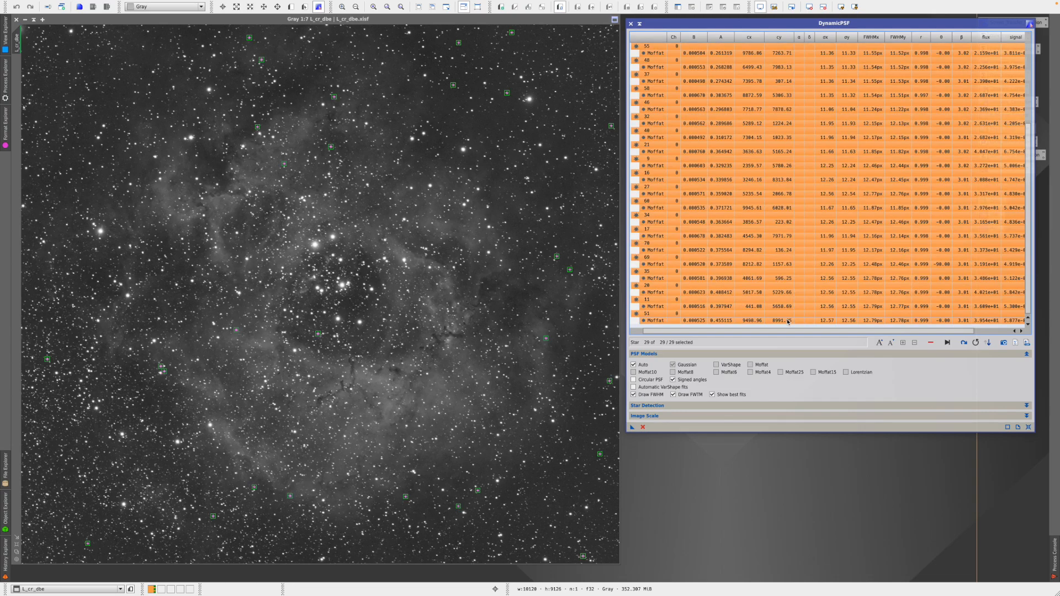
# - Export a synthetic PSF image, zoom it to fit, and close DynamicPSF
pyautogui.click(1004, 343)
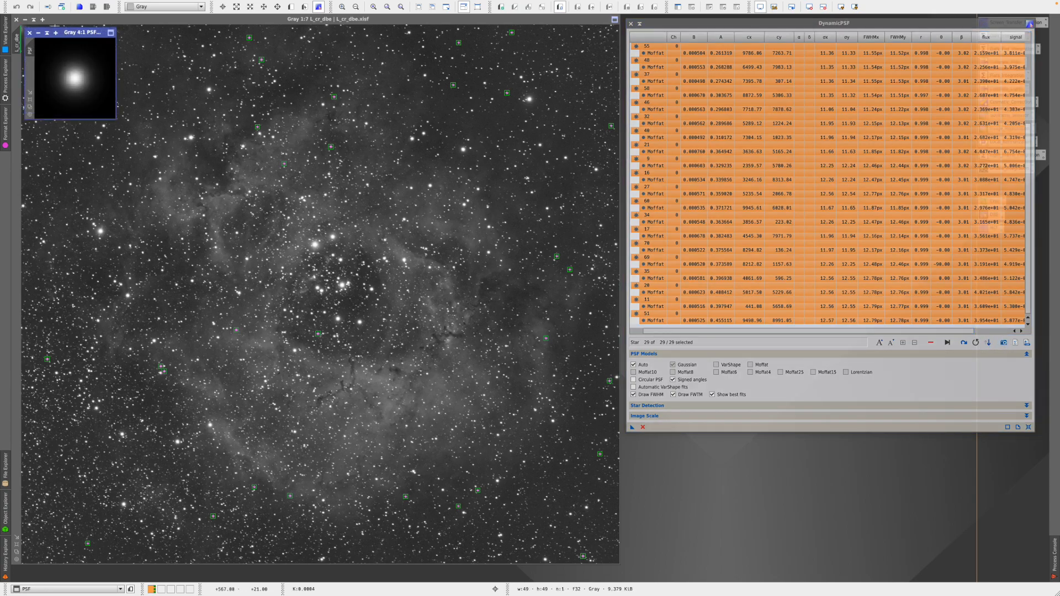
pyautogui.moveTo(72, 34); pyautogui.dragTo(807, 463)
pyautogui.click(765, 525)
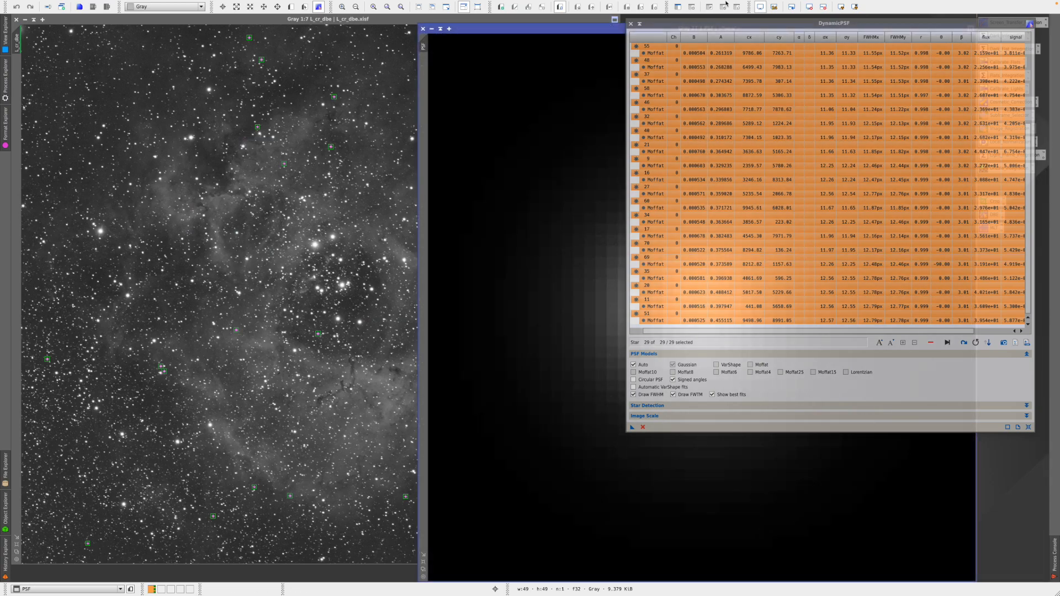
pyautogui.click(631, 24)
pyautogui.click(560, 302)
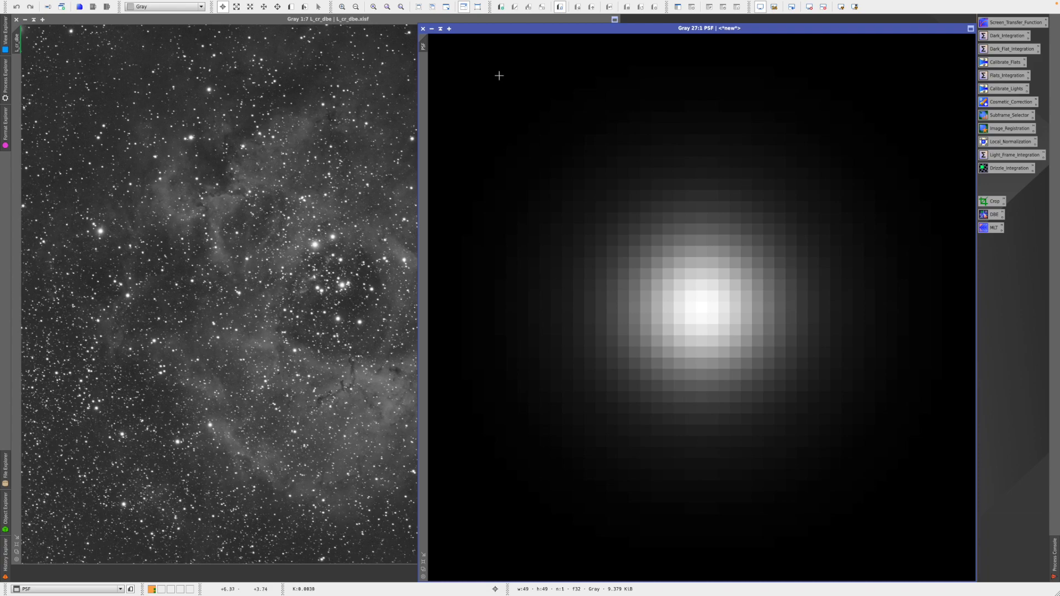
# - Reset the PSF view to 1:1, park it beside the process icons, and reactivate L_cr_dbe
pyautogui.click(423, 561)
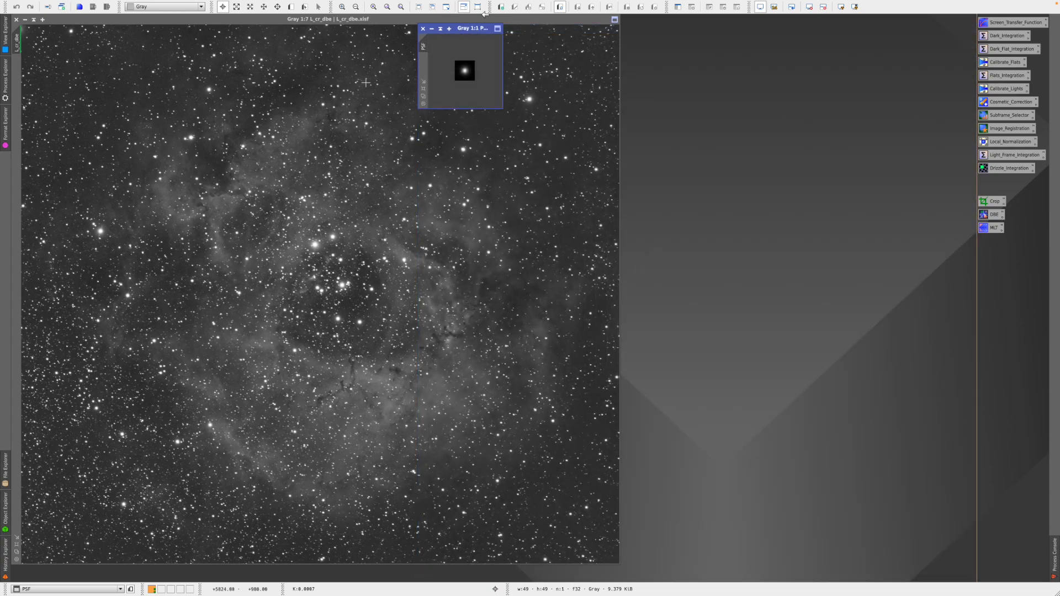
pyautogui.moveTo(462, 31); pyautogui.dragTo(921, 27)
pyautogui.scroll(1, 925, 66)
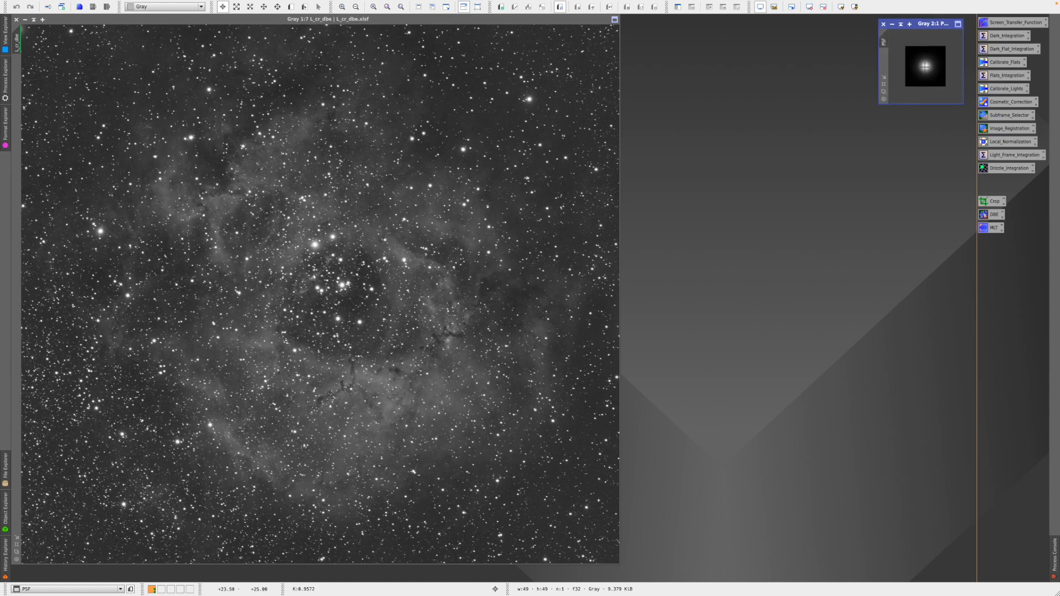
pyautogui.scroll(1, 925, 67)
pyautogui.scroll(1, 925, 67)
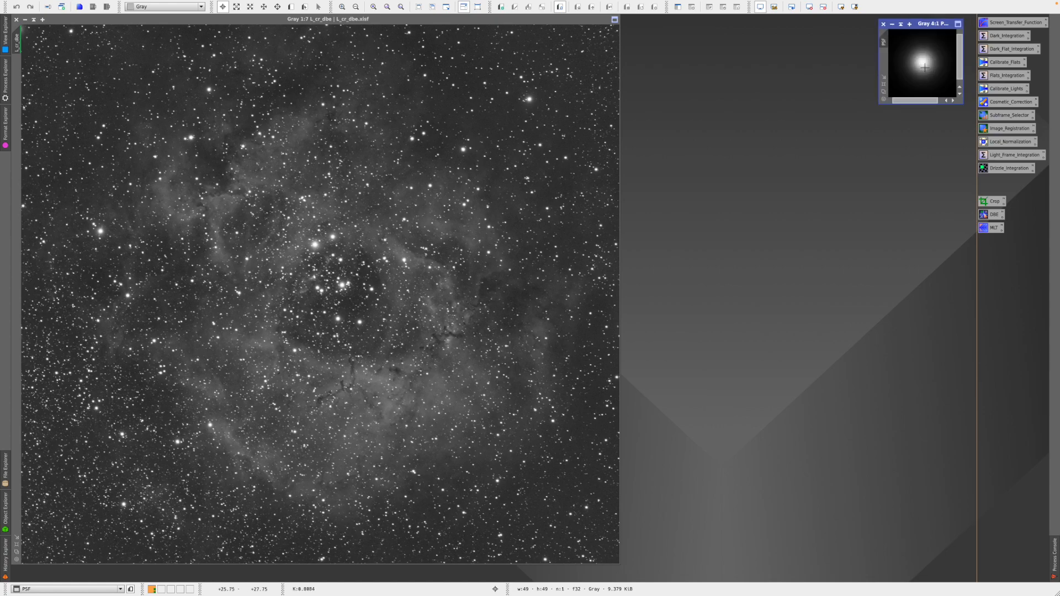
pyautogui.scroll(-1, 925, 67)
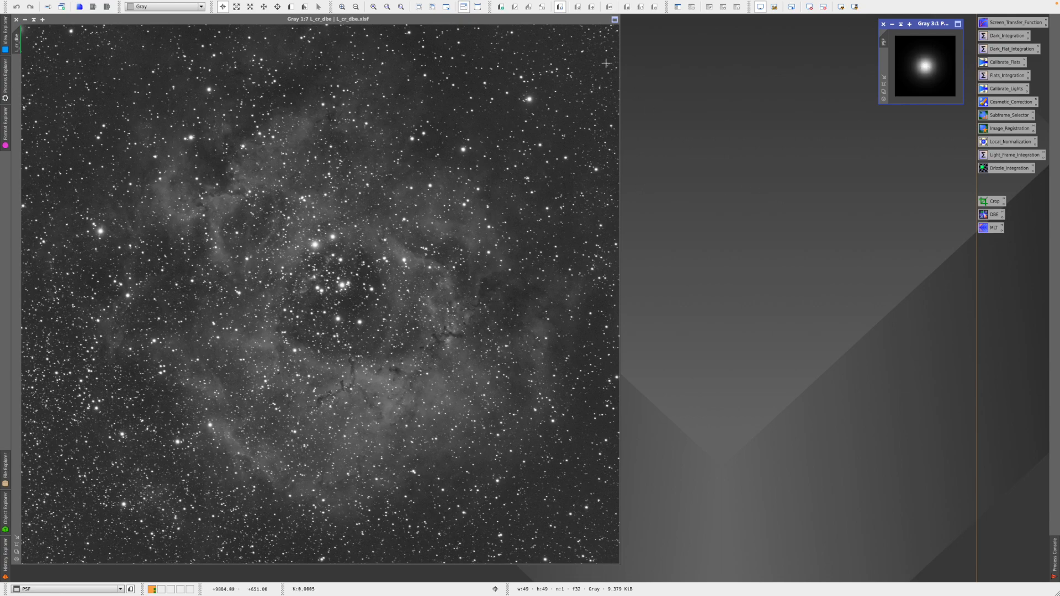
pyautogui.click(547, 19)
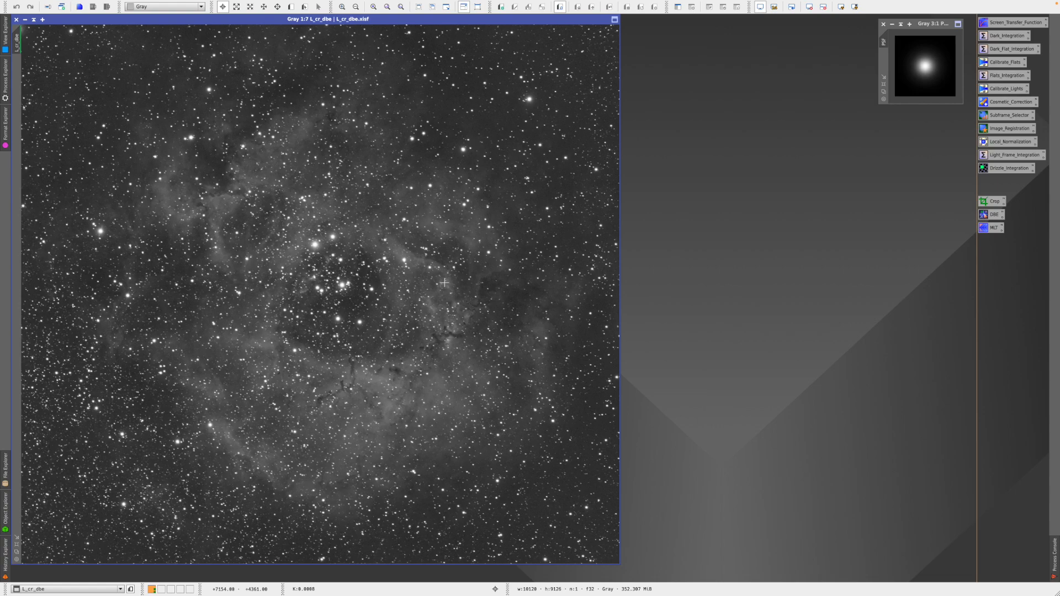
pyautogui.moveTo(259, 7)
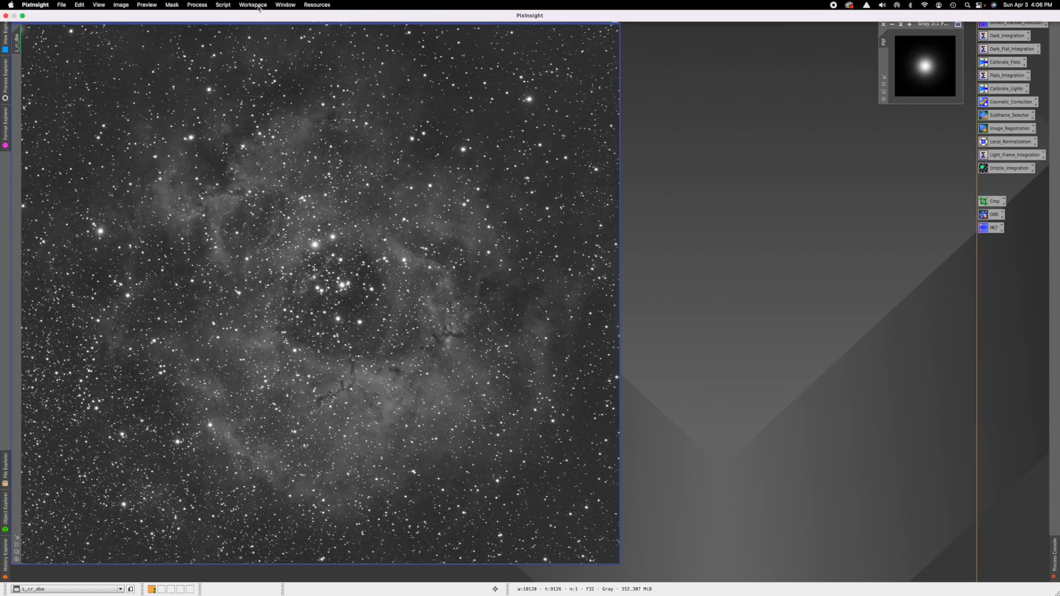
pyautogui.click(223, 5)
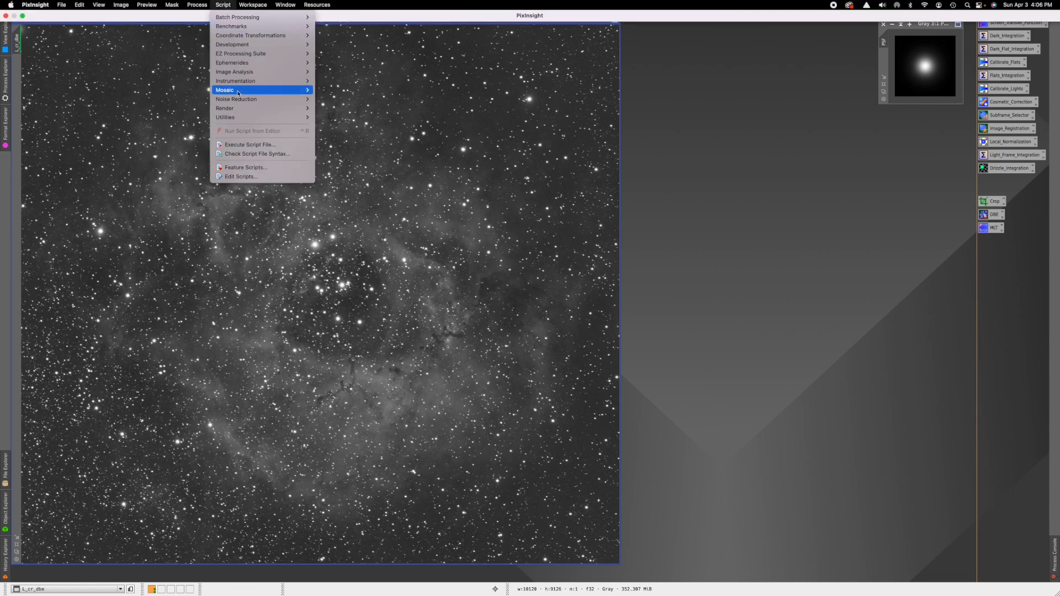
pyautogui.moveTo(241, 109)
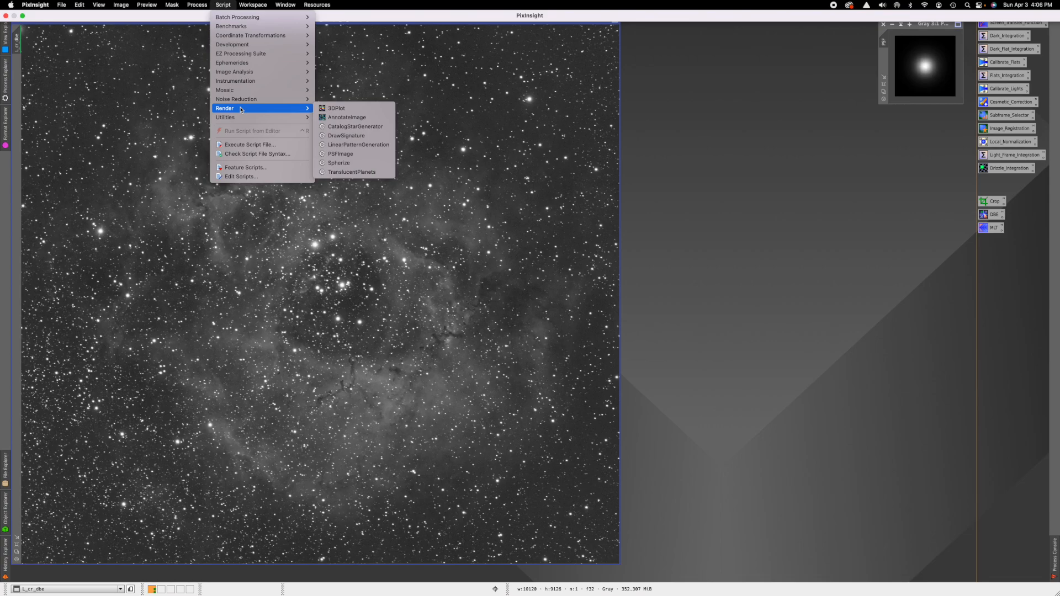
# - Run the PSFImage script on L_cr_dbe, evaluating 50 Moffat stars (FWHM ~12.5 px) to create psf
pyautogui.click(359, 156)
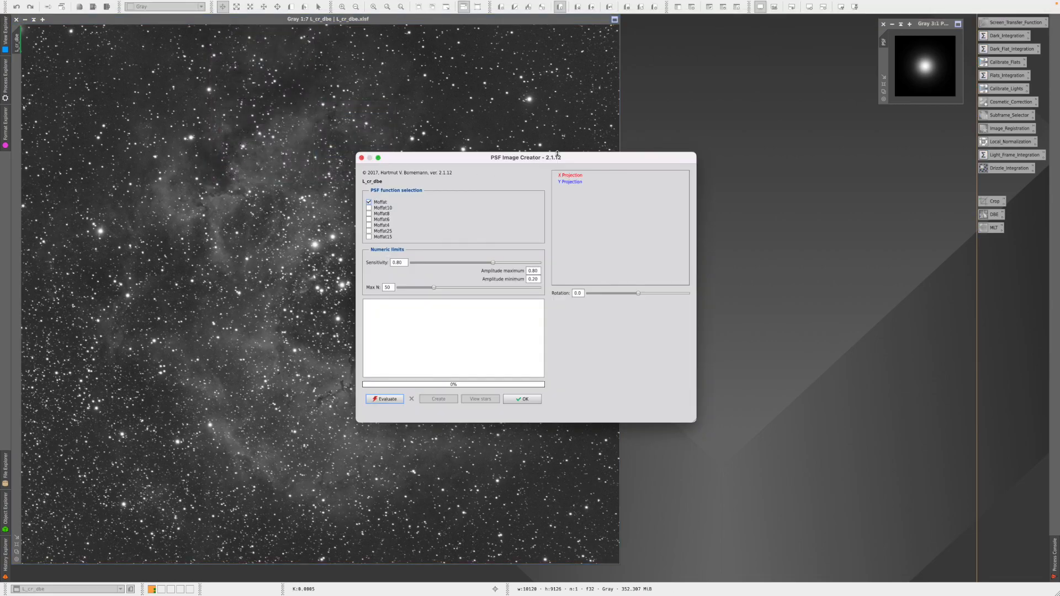
pyautogui.moveTo(576, 159); pyautogui.dragTo(854, 141)
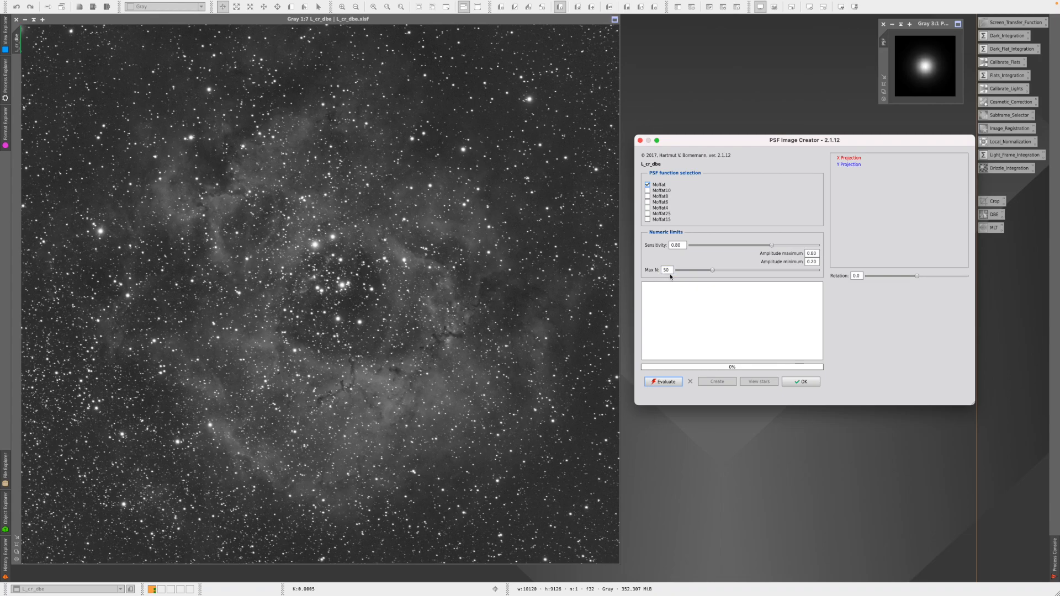
pyautogui.click(665, 382)
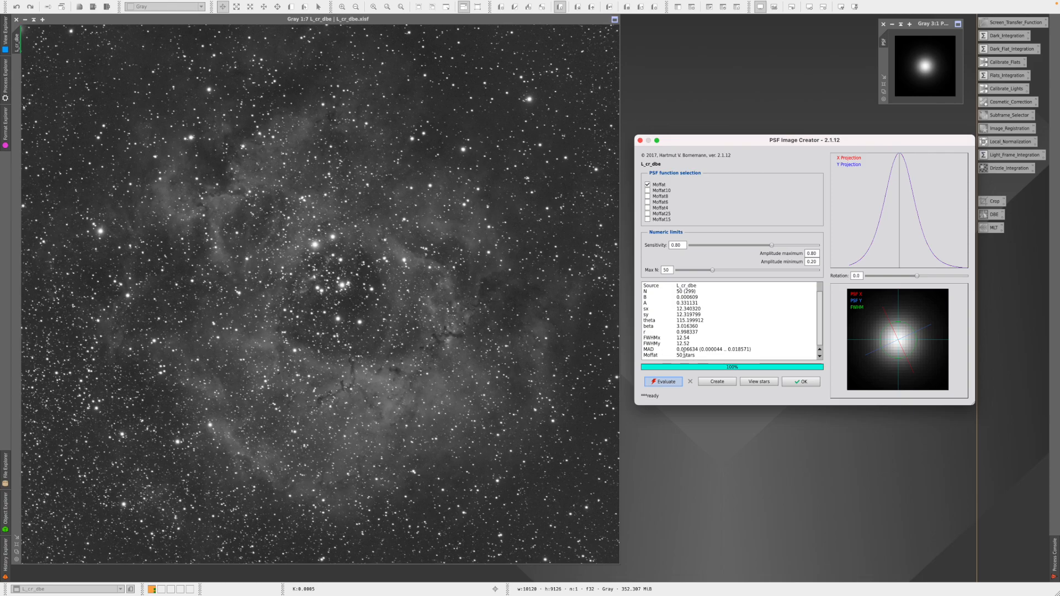
pyautogui.click(723, 385)
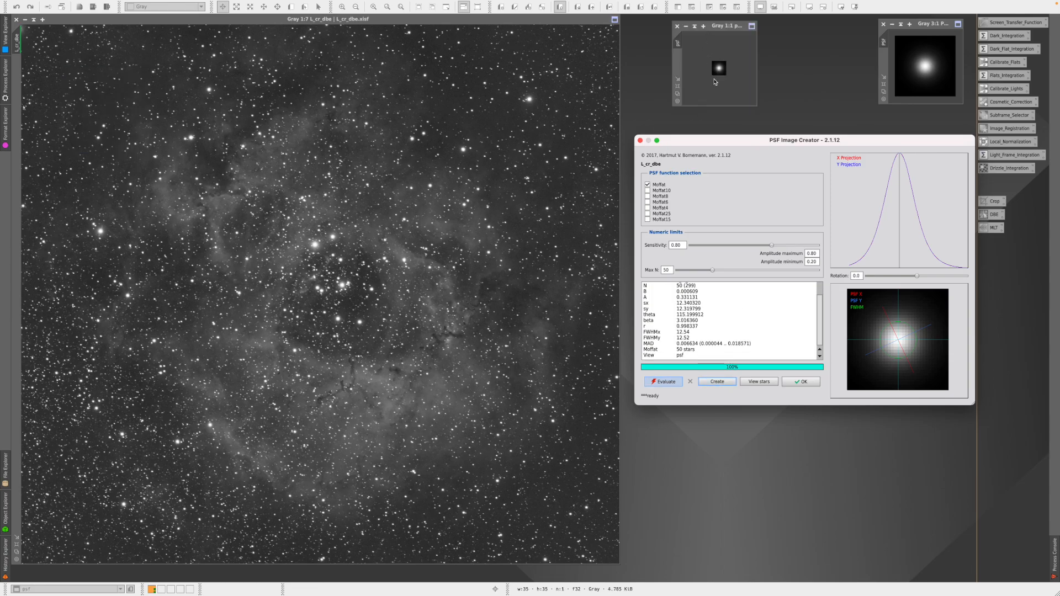
pyautogui.click(799, 382)
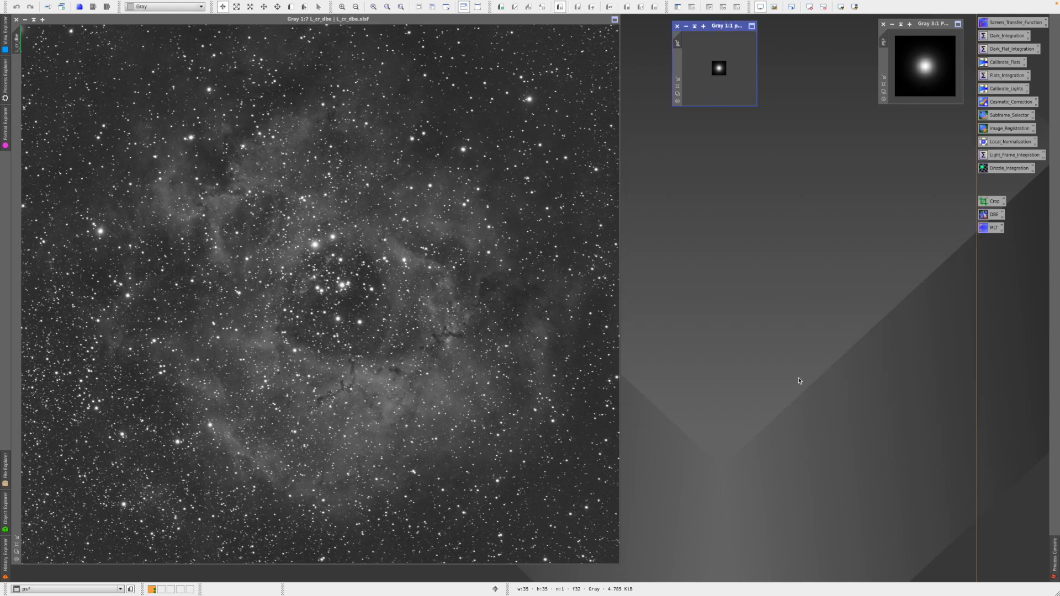
# - Zoom psf to 3:1, close the DynamicPSF-made PSF image, and shade psf at the top
pyautogui.scroll(1, 701, 88)
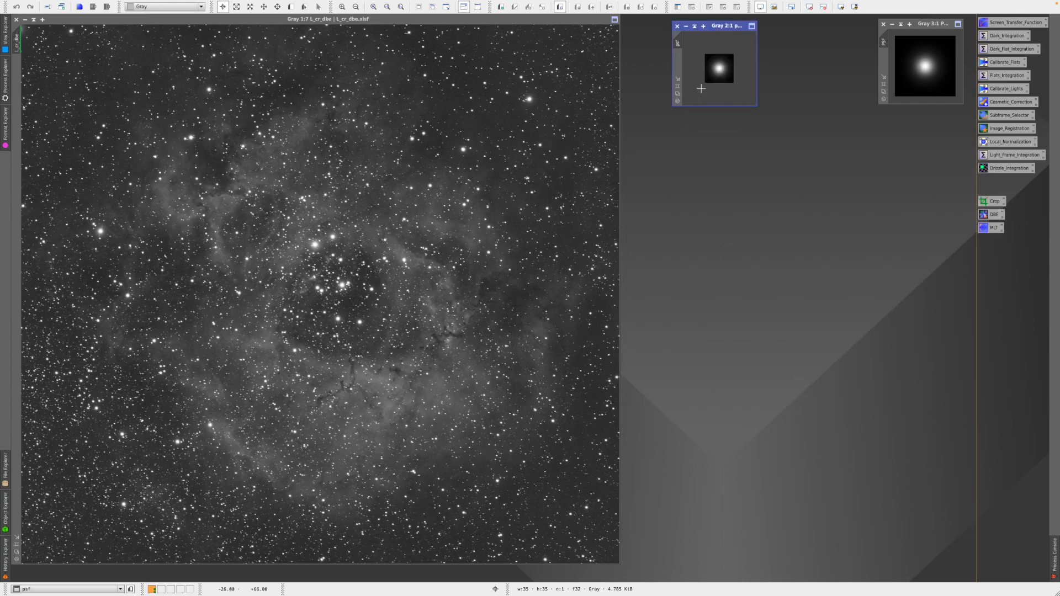
pyautogui.scroll(1, 701, 89)
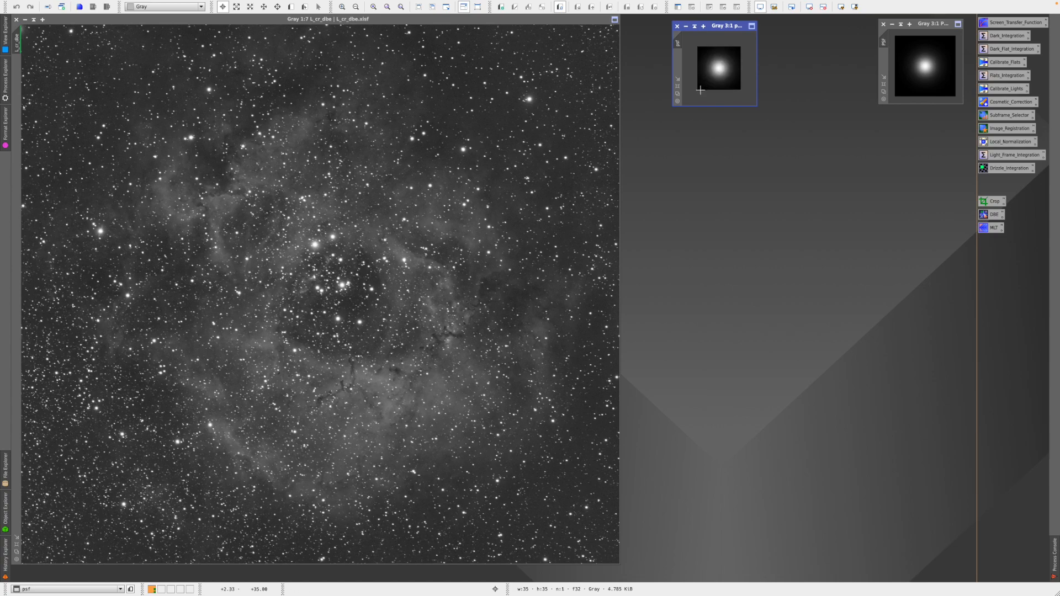
pyautogui.moveTo(724, 30); pyautogui.dragTo(835, 29)
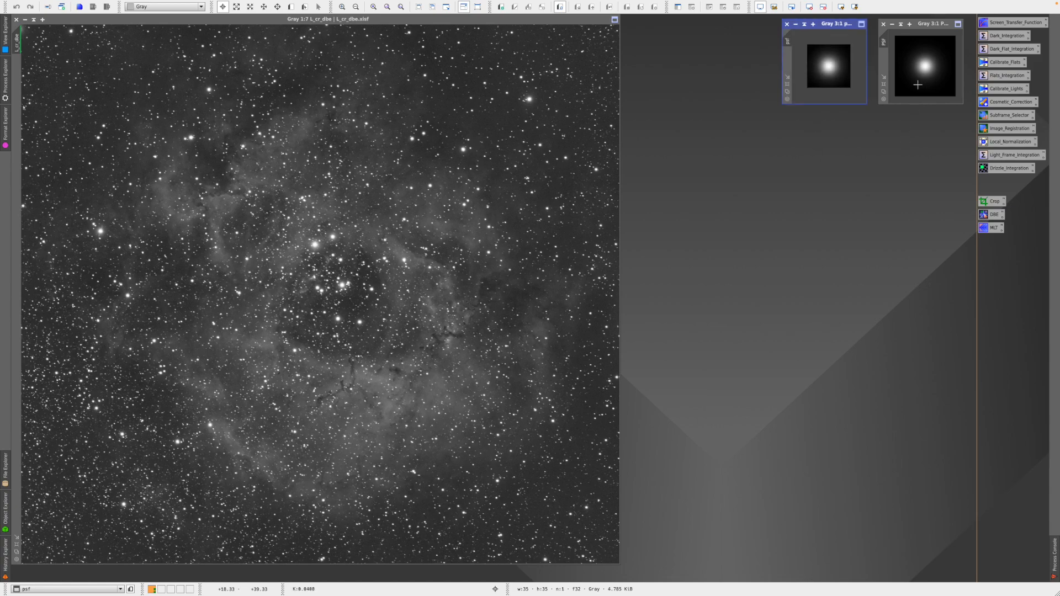
pyautogui.click(883, 25)
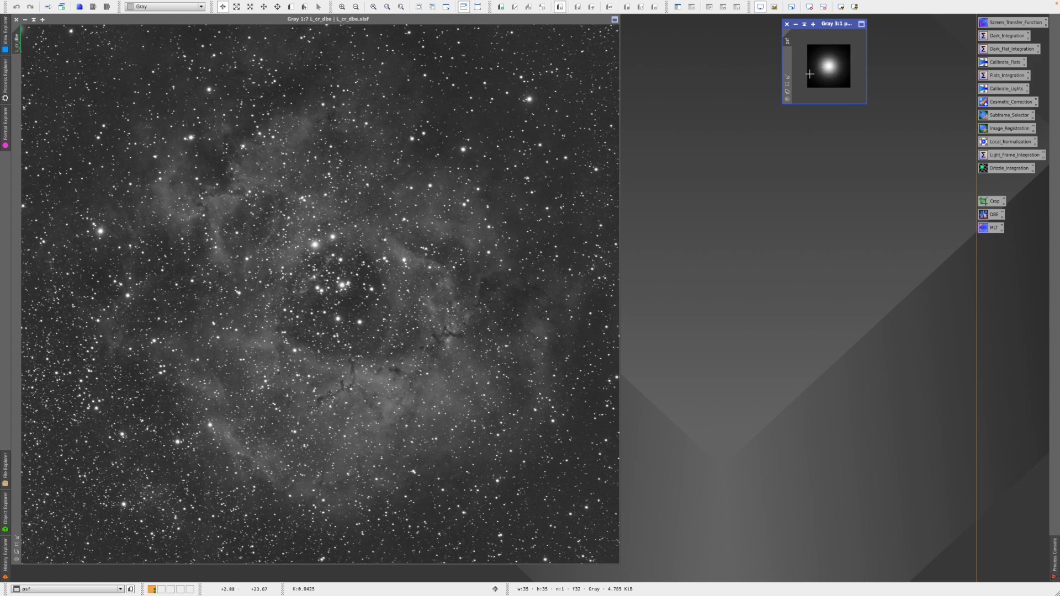
pyautogui.click(804, 24)
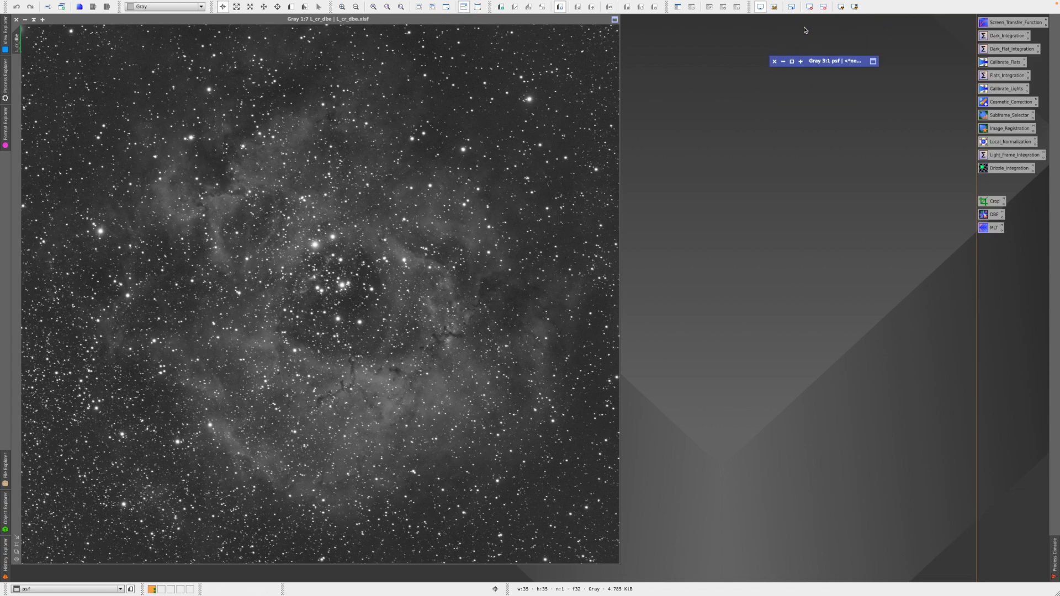
pyautogui.moveTo(818, 65); pyautogui.dragTo(912, 26)
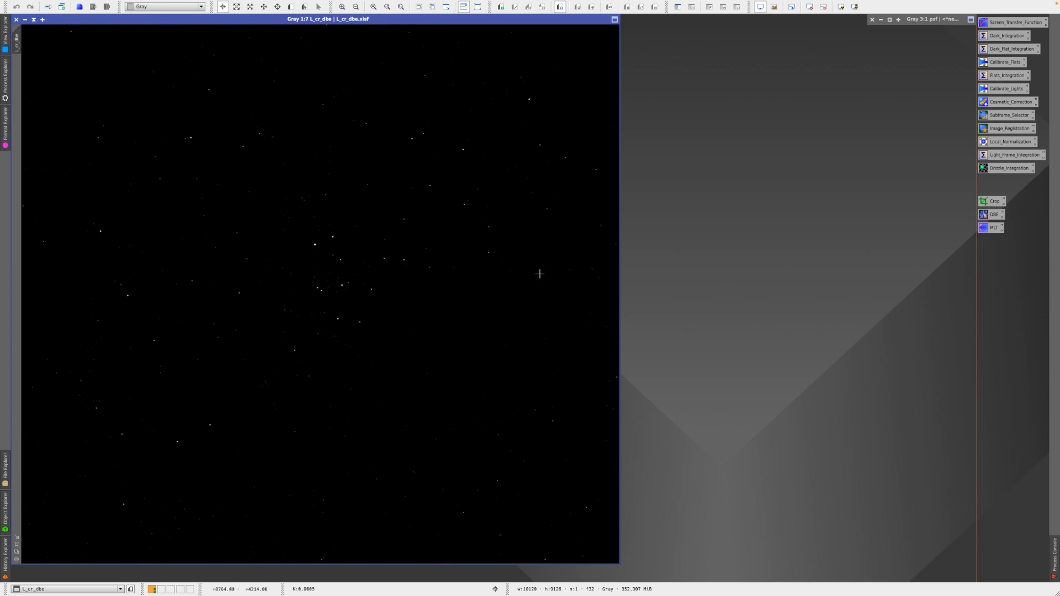
# - Open StarMask via Process > MaskGeneration, reset it to defaults, and enable Aggregate
pyautogui.moveTo(103, 3)
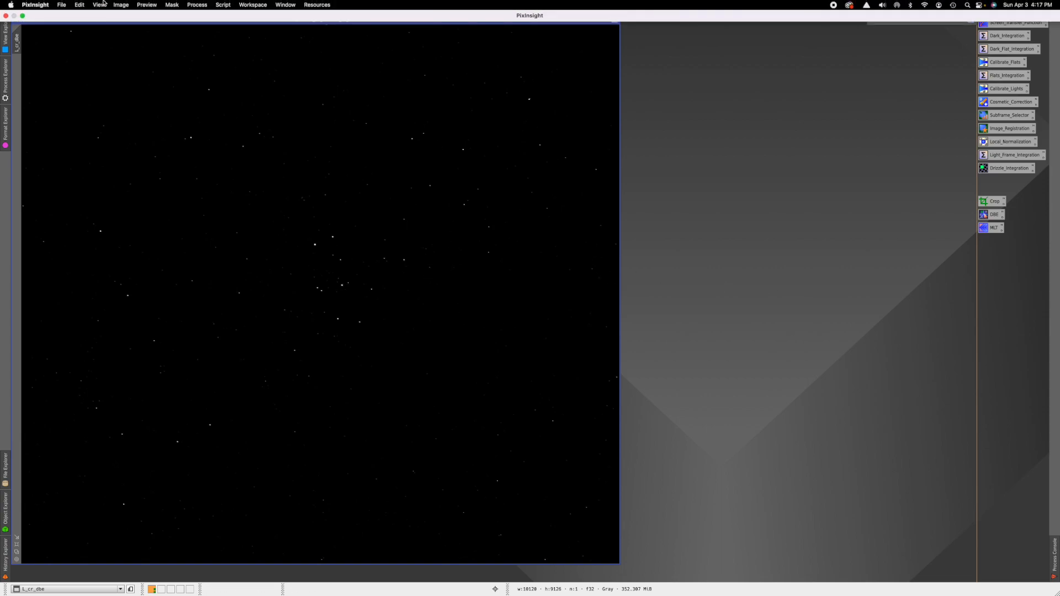
pyautogui.click(192, 6)
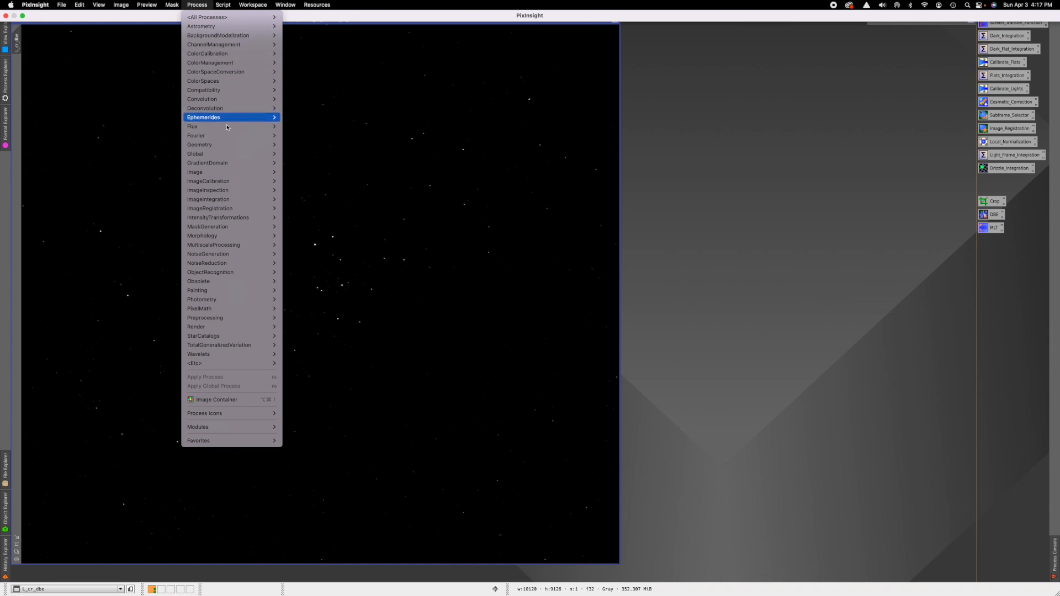
pyautogui.moveTo(239, 241)
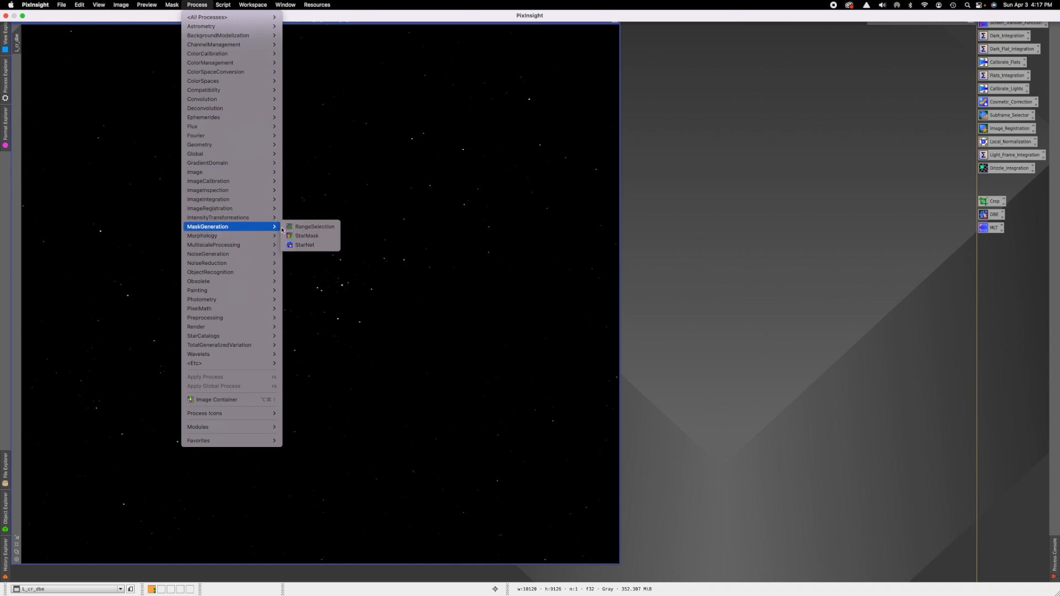
pyautogui.click(307, 237)
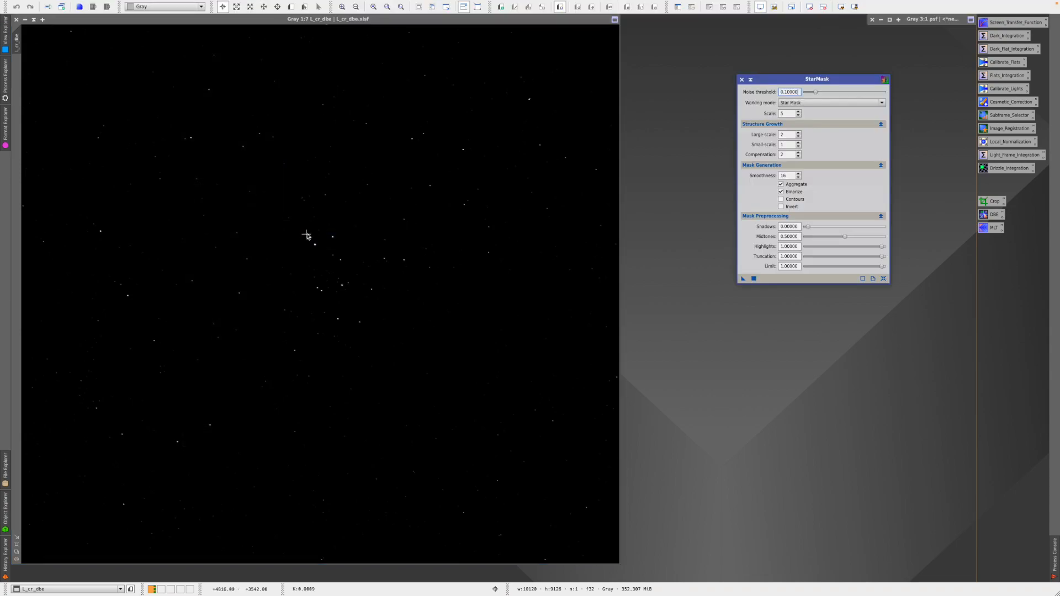
pyautogui.moveTo(806, 79); pyautogui.dragTo(789, 60)
pyautogui.click(865, 350)
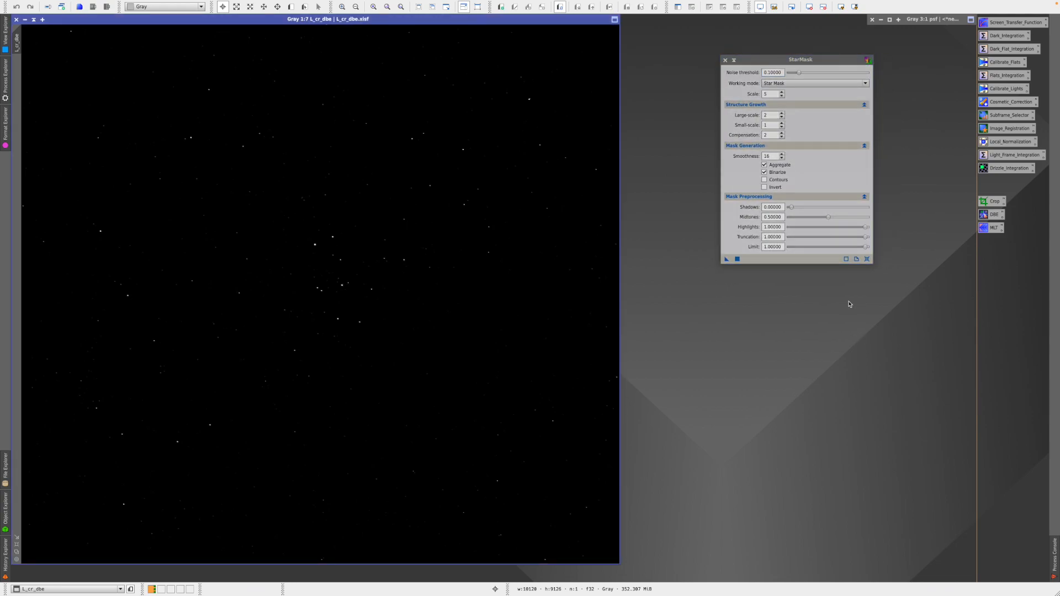
pyautogui.click(866, 259)
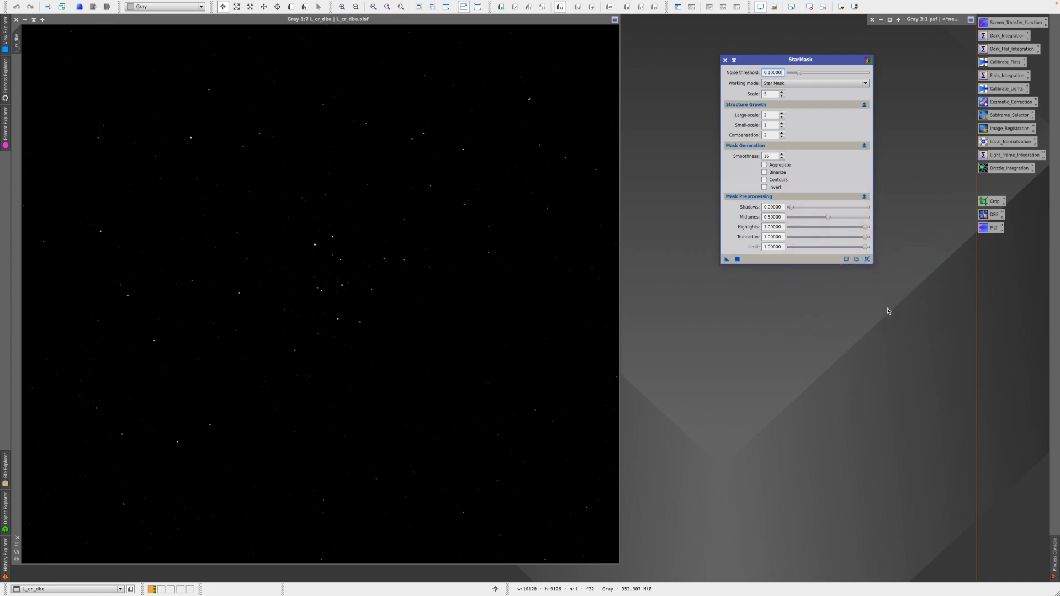
pyautogui.click(765, 165)
# - Apply StarMask with Aggregate and Binarize to L_cr_dbe, producing a star_mask image
pyautogui.moveTo(727, 259); pyautogui.dragTo(510, 344)
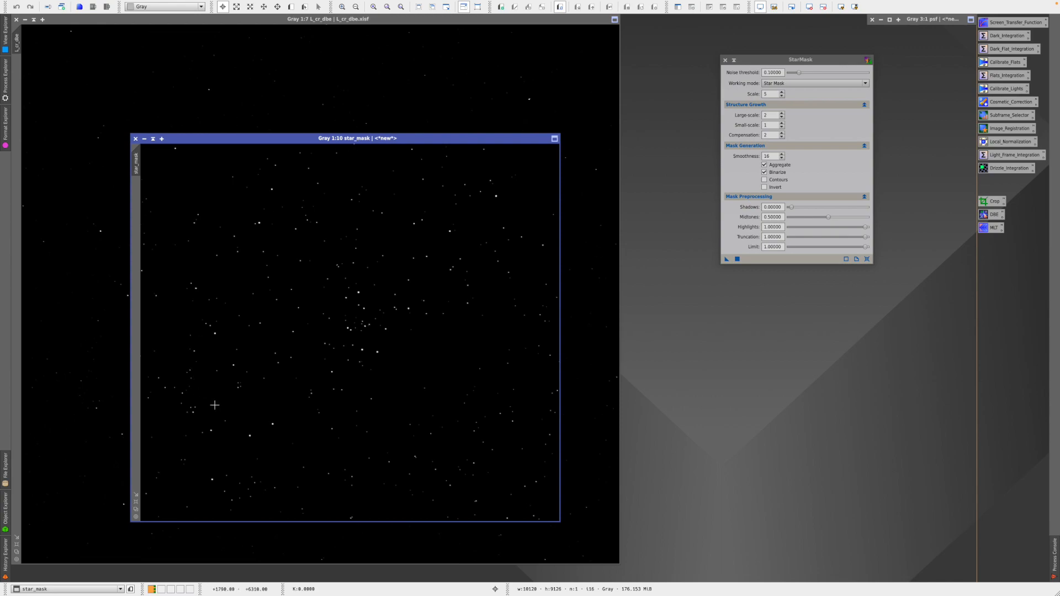
# - Zoom into star_mask and match L_cr_dbe's zoom and position to it
pyautogui.moveTo(431, 138); pyautogui.dragTo(742, 148)
pyautogui.scroll(1, 618, 404)
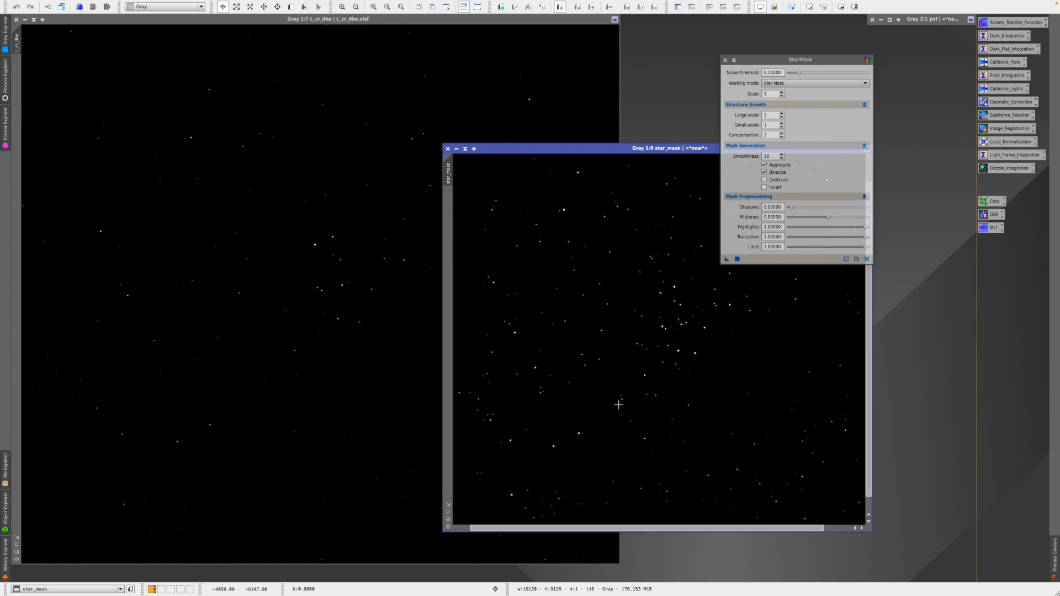
pyautogui.click(448, 512)
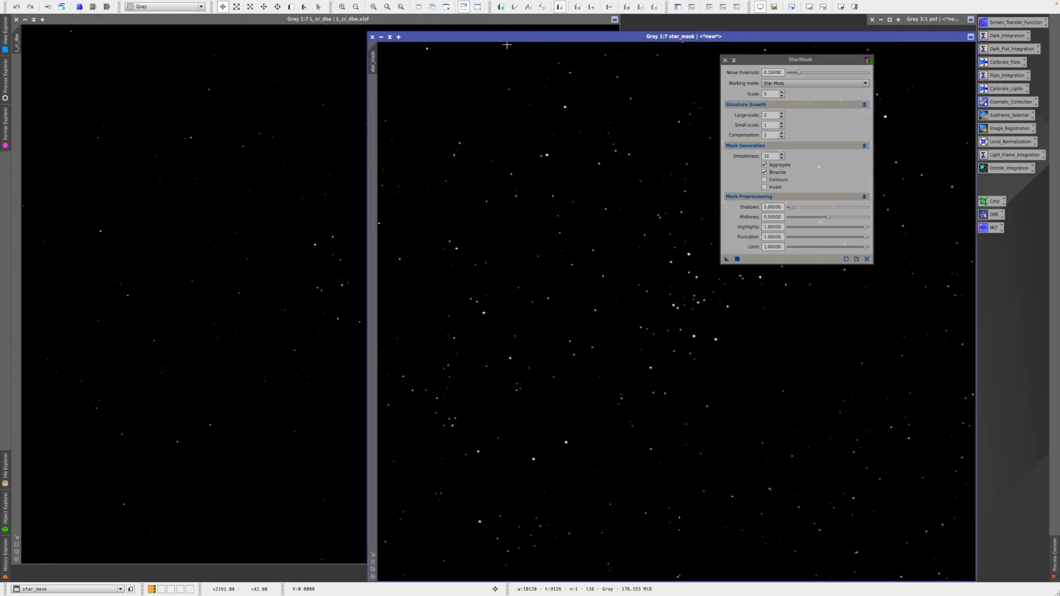
pyautogui.moveTo(497, 35); pyautogui.dragTo(460, 24)
pyautogui.scroll(3, 615, 335)
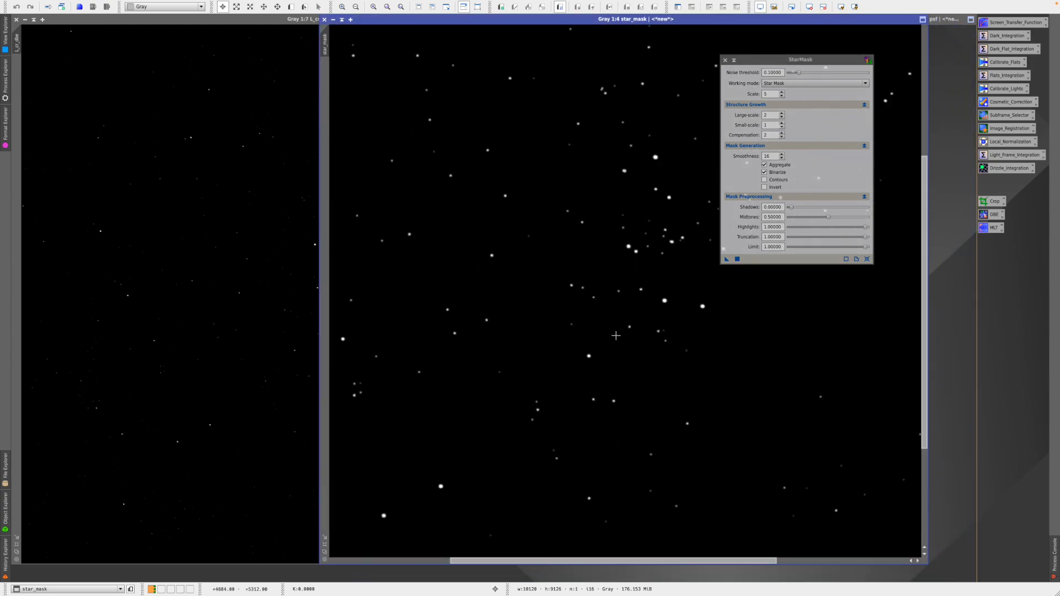
pyautogui.scroll(2, 615, 335)
pyautogui.moveTo(924, 332); pyautogui.dragTo(924, 292)
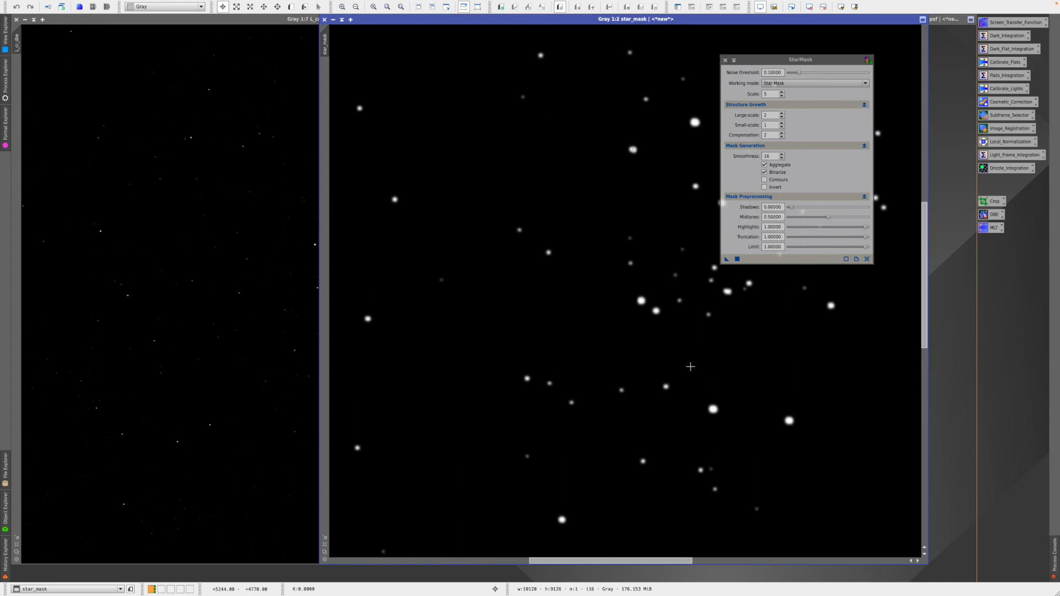
pyautogui.moveTo(329, 41)
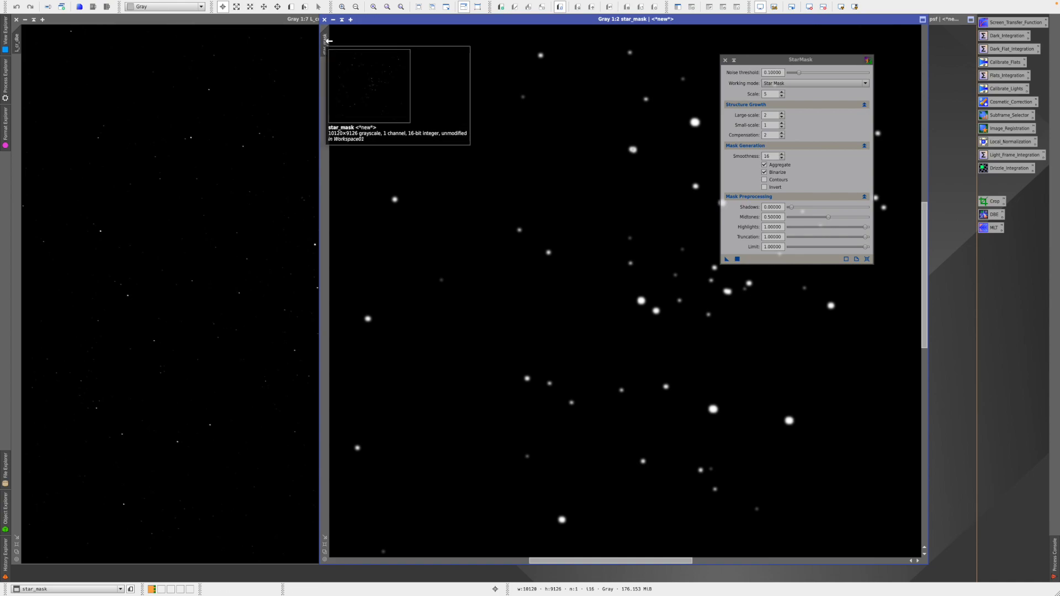
pyautogui.moveTo(325, 44); pyautogui.dragTo(17, 42)
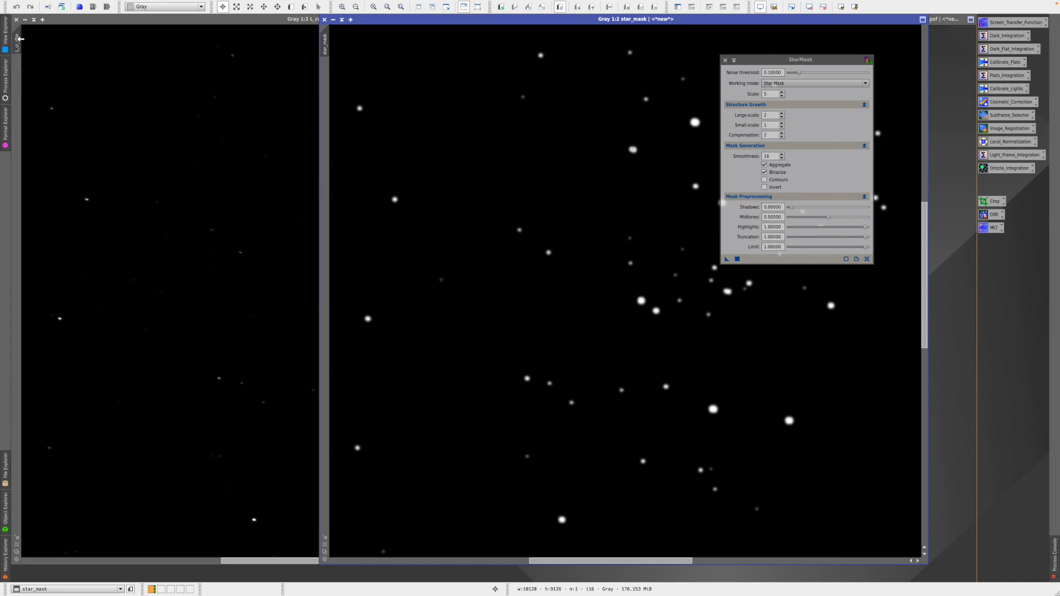
pyautogui.moveTo(513, 24); pyautogui.dragTo(207, 25)
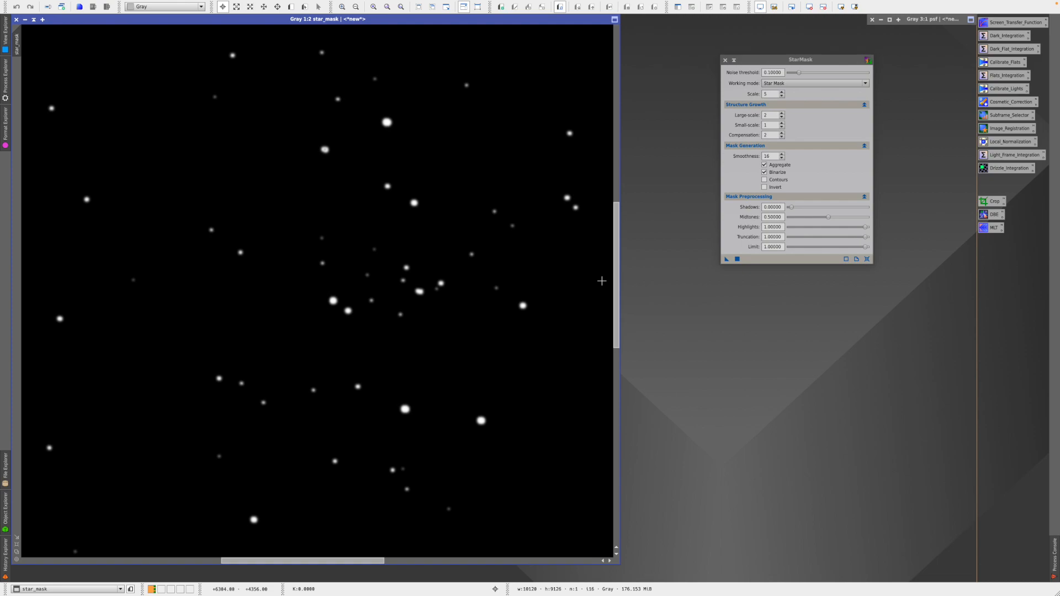
# - Flip between star_mask and L_cr_dbe to compare, then arrange the two windows side by side
pyautogui.hotkey('ctrl', 'Tab')
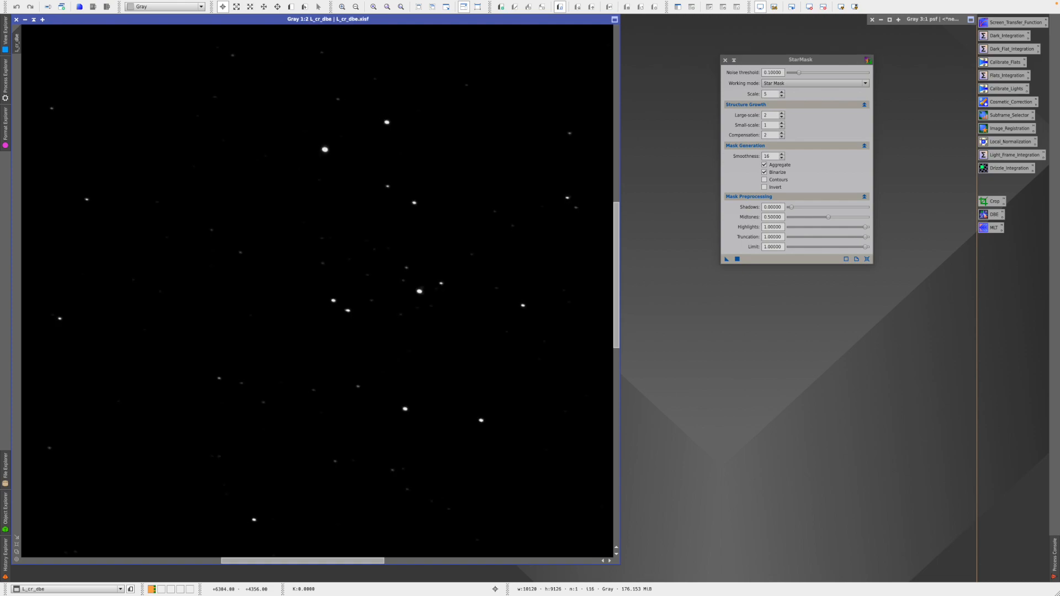
pyautogui.hotkey('ctrl', 'Tab')
pyautogui.hotkey('ctrl', 'Tab')
pyautogui.hotkey('ctrl', 'Tab')
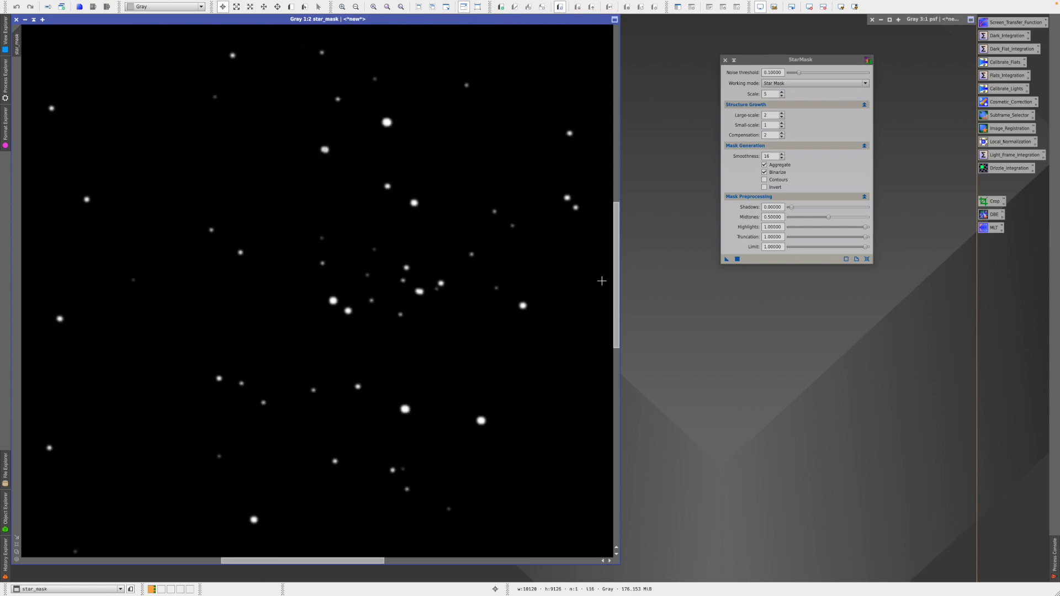
pyautogui.hotkey('ctrl', 'Tab')
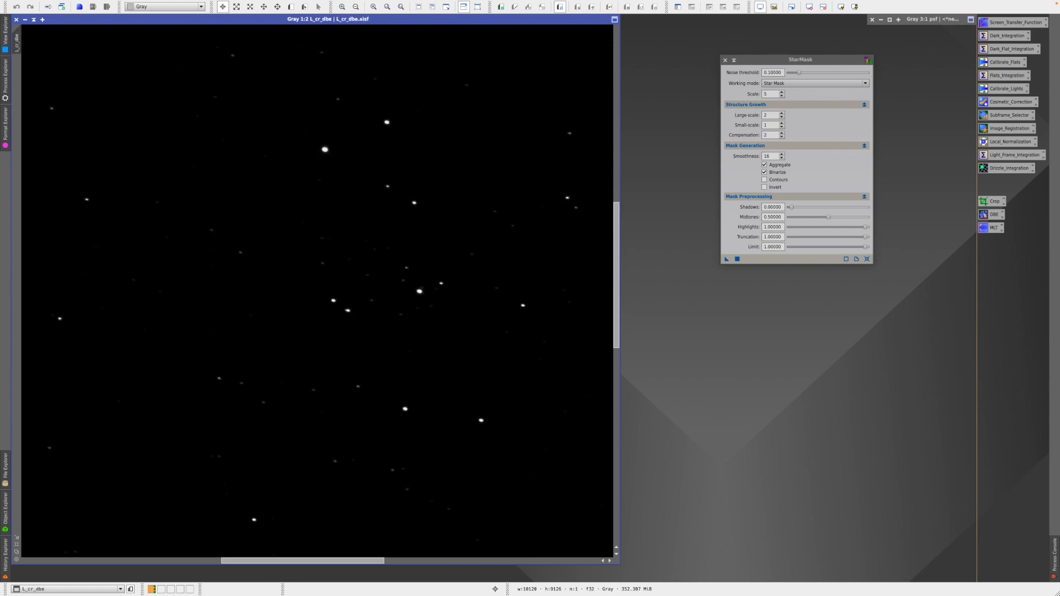
pyautogui.hotkey('ctrl', 'Tab')
pyautogui.hotkey('ctrl', 'Tab')
pyautogui.hotkey('ctrl', 'Tab')
pyautogui.hotkey('ctrl', 'Tab')
pyautogui.moveTo(257, 22); pyautogui.dragTo(450, 68)
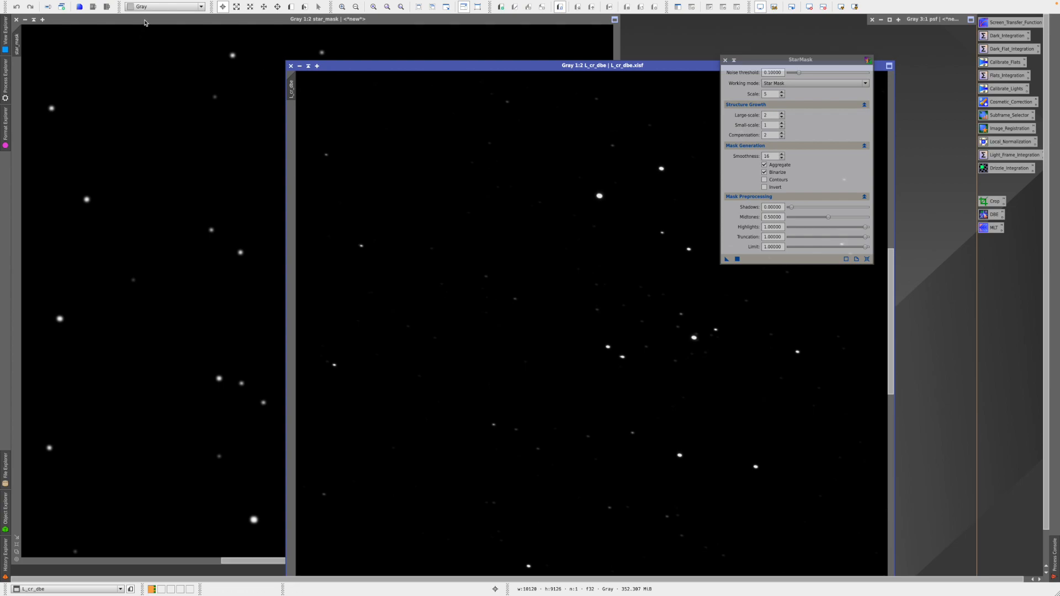
pyautogui.moveTo(392, 69); pyautogui.dragTo(142, 68)
pyautogui.moveTo(193, 19); pyautogui.dragTo(510, 102)
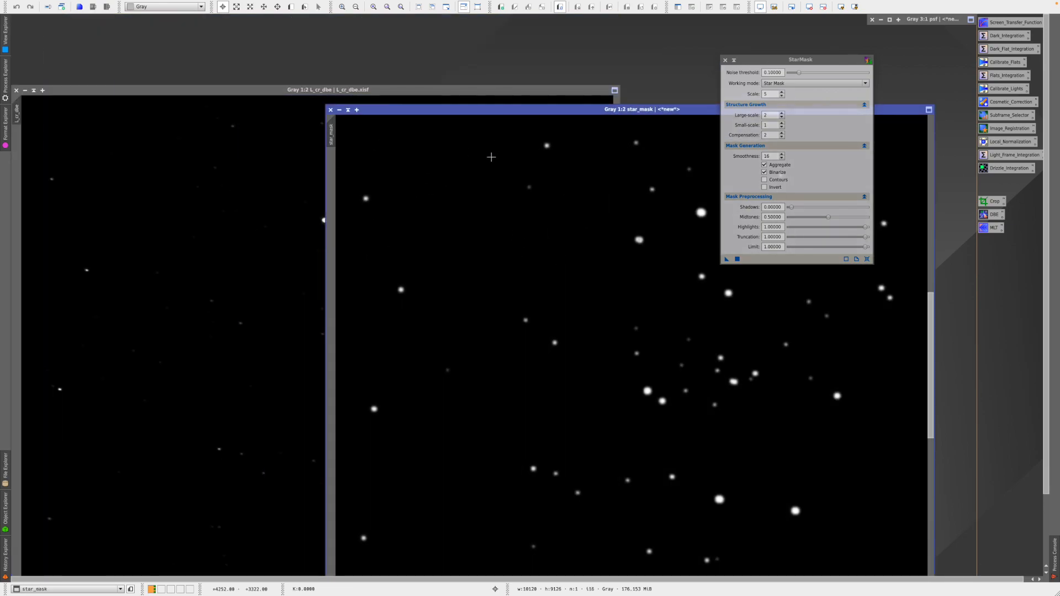
pyautogui.moveTo(414, 109); pyautogui.dragTo(410, 36)
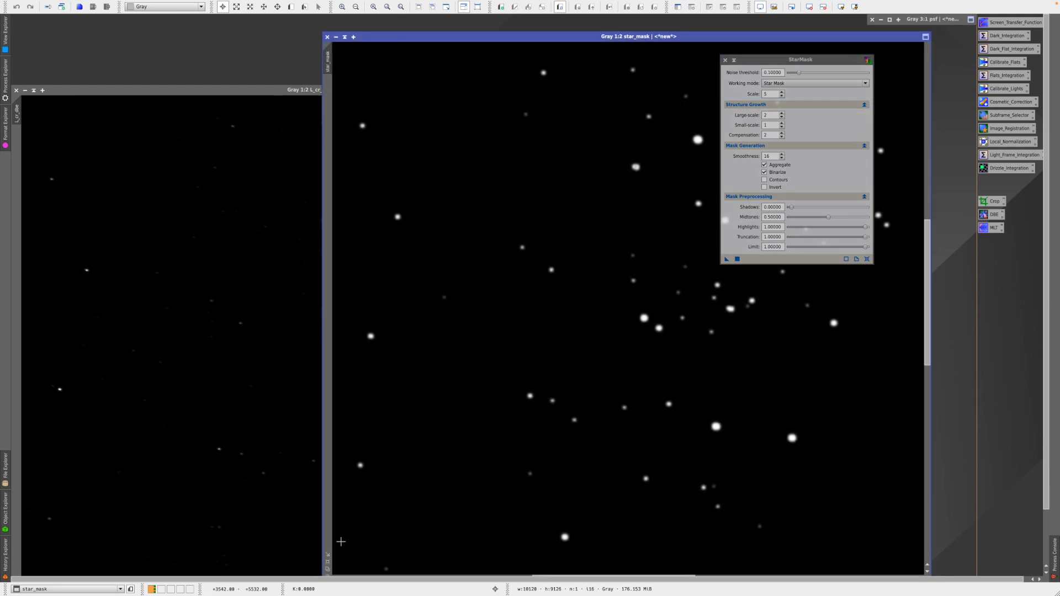
# - Zoom star_mask out, shade it at top right, and close the StarMask dialog
pyautogui.click(327, 563)
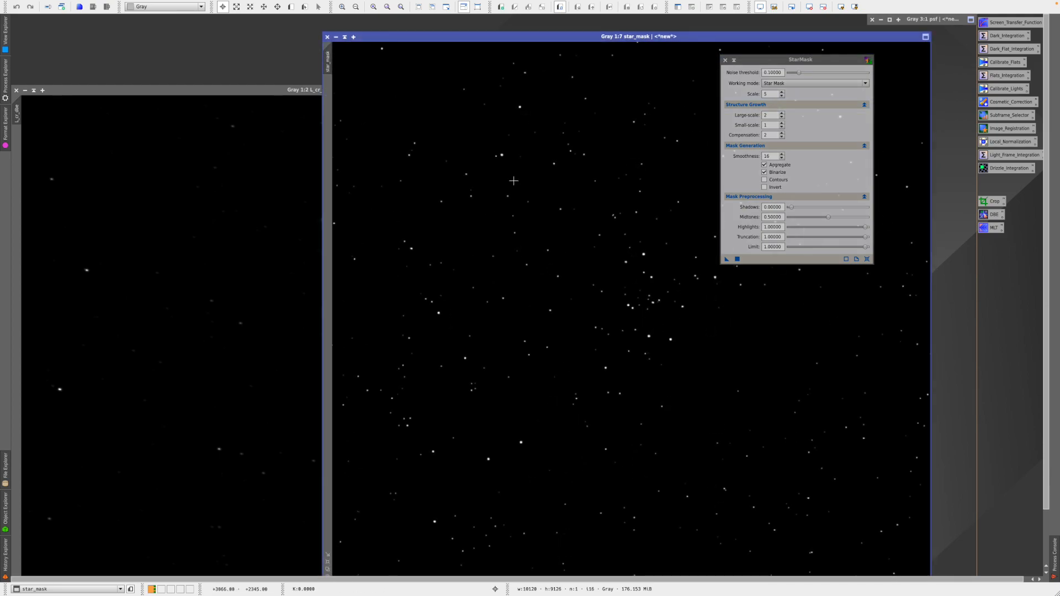
pyautogui.click(343, 37)
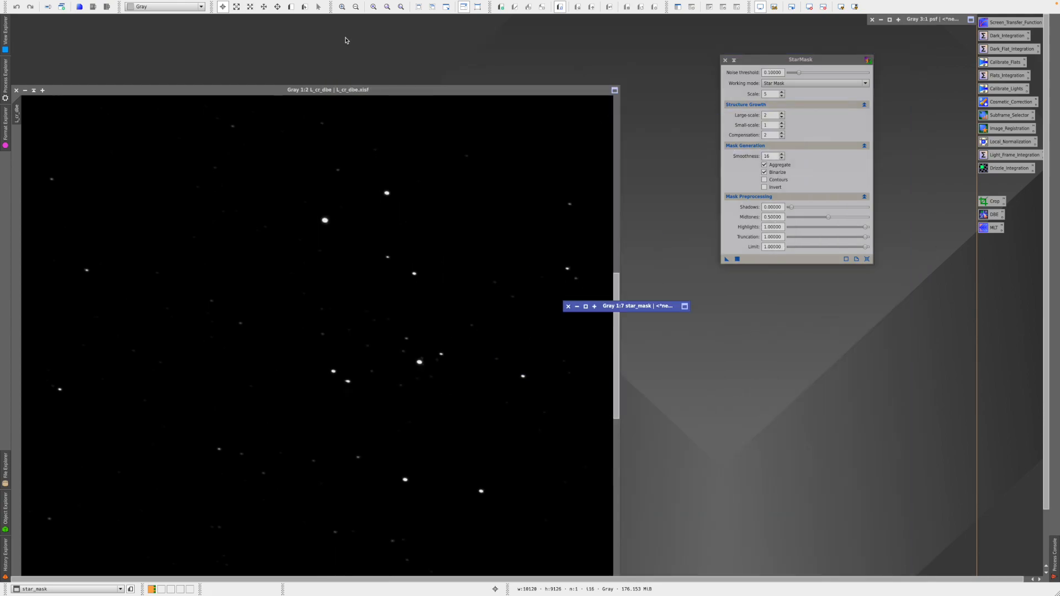
pyautogui.moveTo(626, 304); pyautogui.dragTo(910, 36)
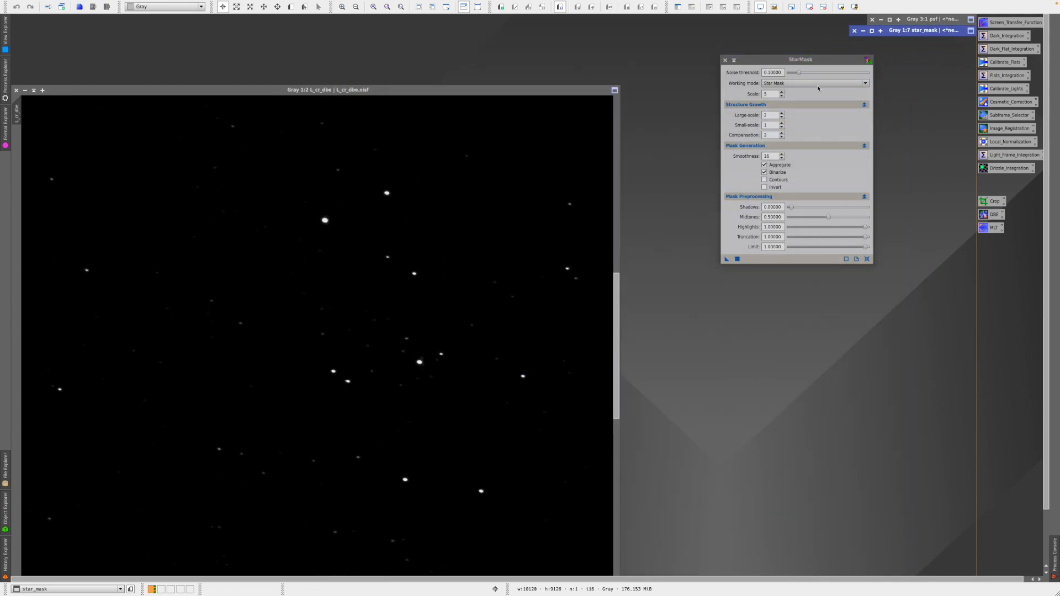
pyautogui.moveTo(768, 63); pyautogui.dragTo(709, 71)
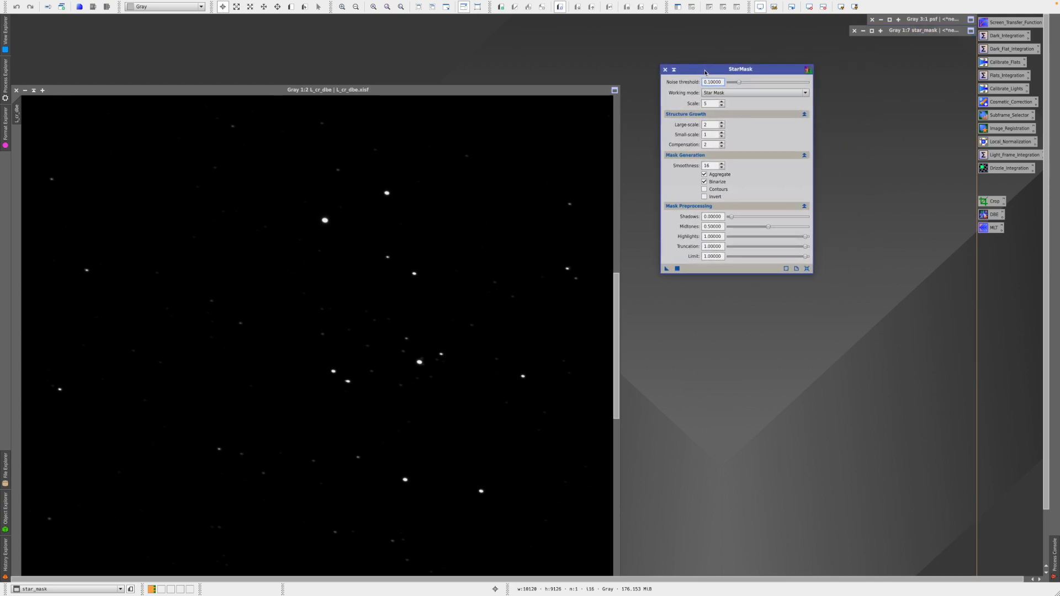
pyautogui.click(664, 68)
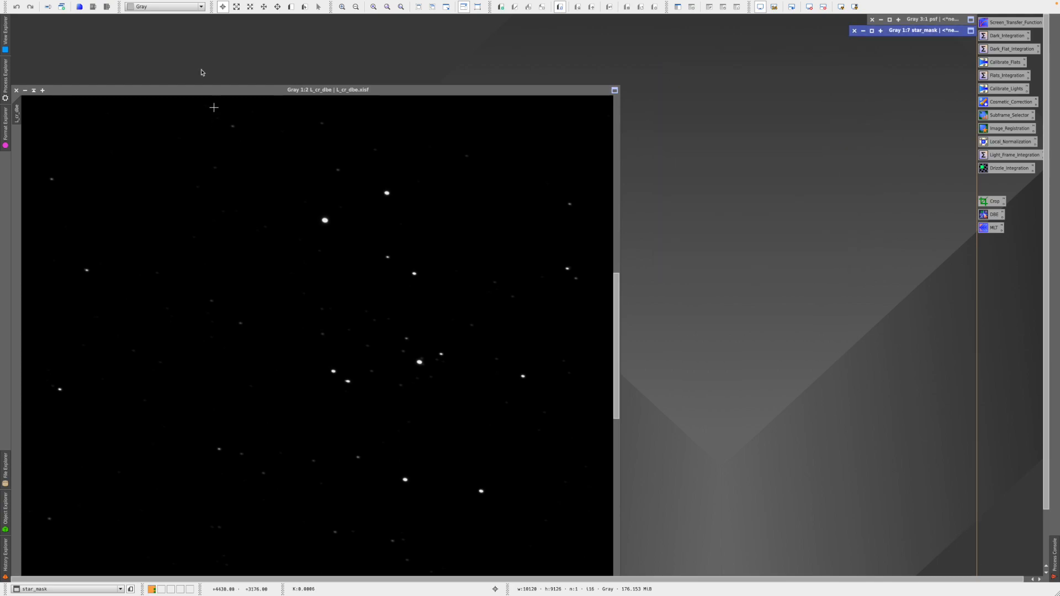
pyautogui.moveTo(196, 91); pyautogui.dragTo(192, 23)
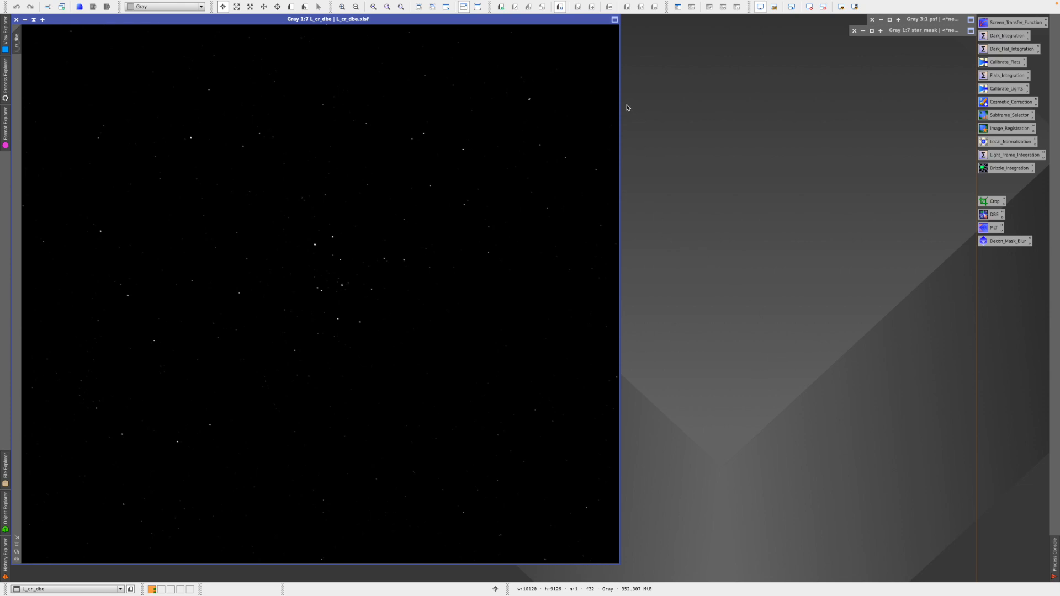
# - Auto-stretch L_cr_dbe's display and duplicate it as L_cr_dbe_clone
pyautogui.click(840, 6)
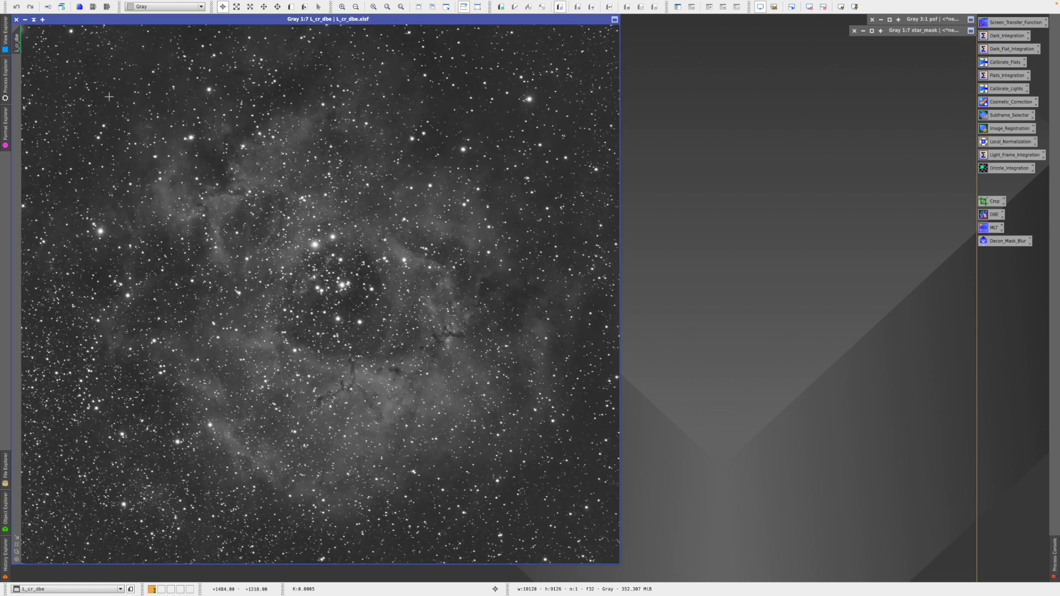
pyautogui.moveTo(17, 46); pyautogui.dragTo(354, 100)
pyautogui.moveTo(637, 135); pyautogui.dragTo(652, 136)
pyautogui.moveTo(768, 120); pyautogui.dragTo(549, 113)
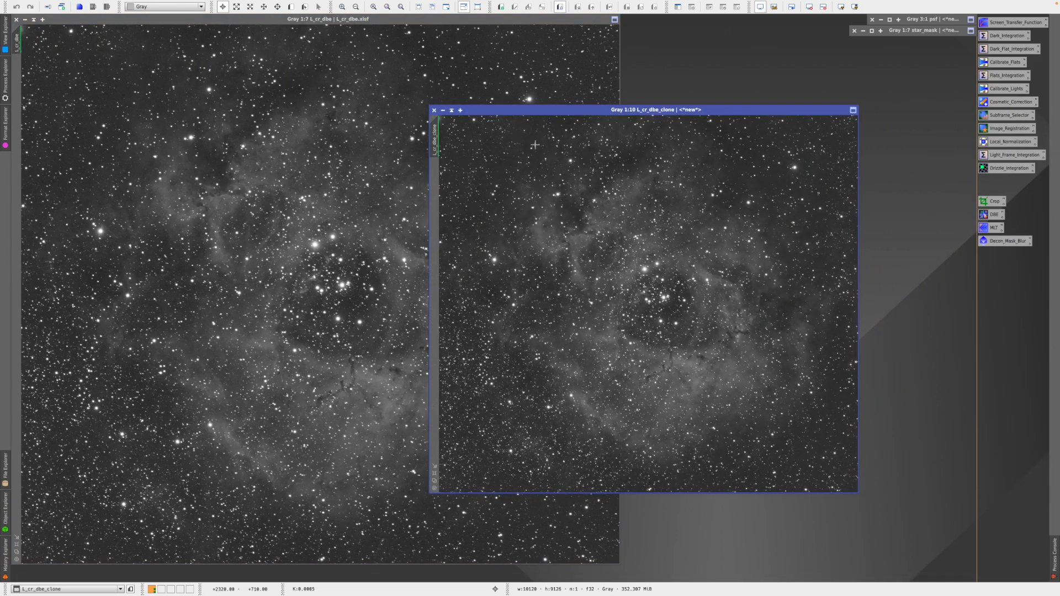
# - Rename the clone's identifier to Decon_Mask and bring up ScreenTransferFunction beside it
pyautogui.click(435, 480)
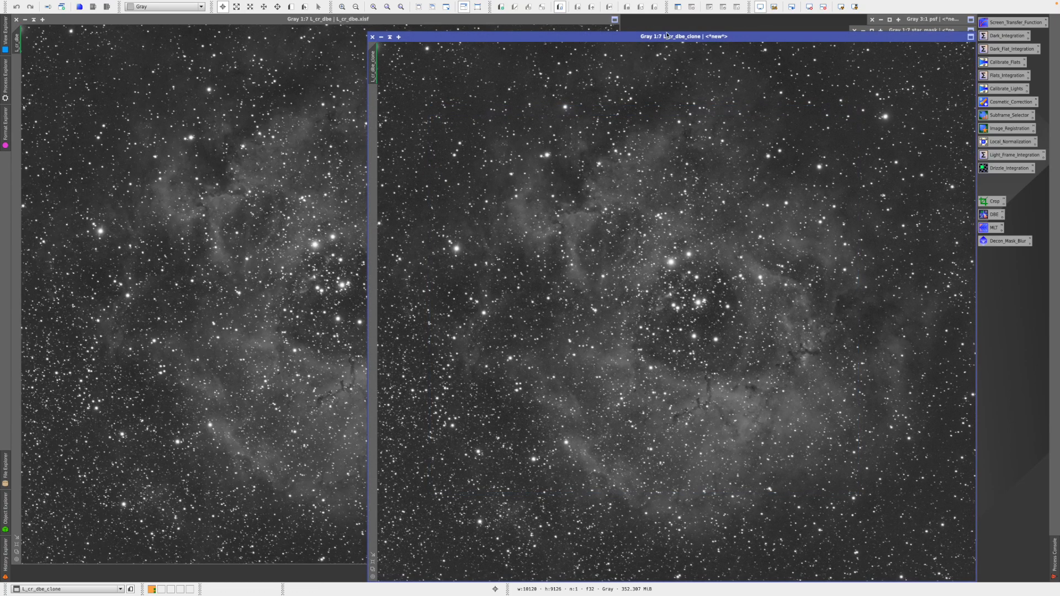
pyautogui.moveTo(666, 37); pyautogui.dragTo(556, 19)
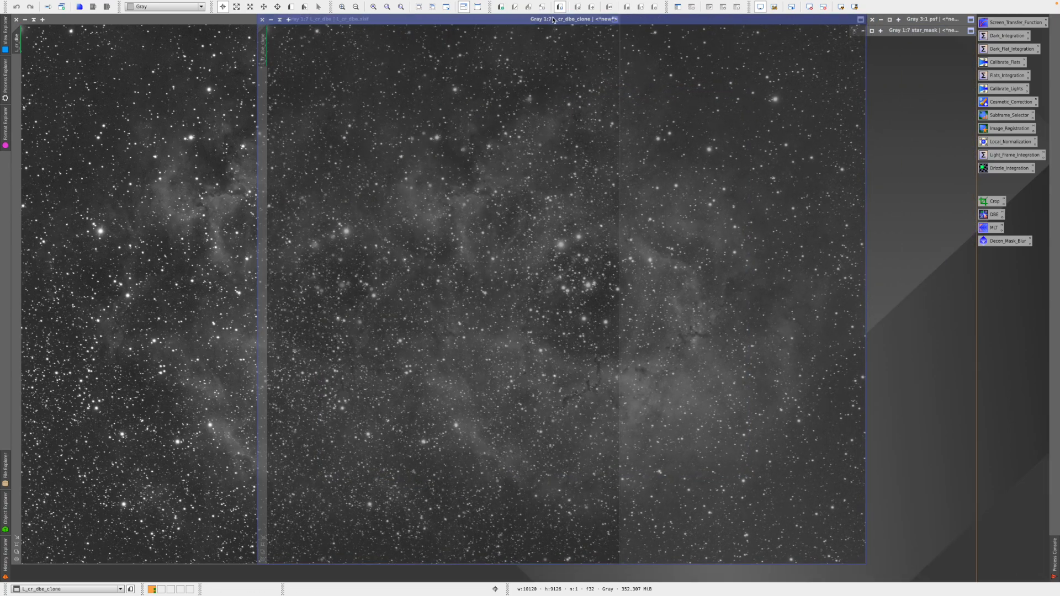
pyautogui.rightClick(262, 53)
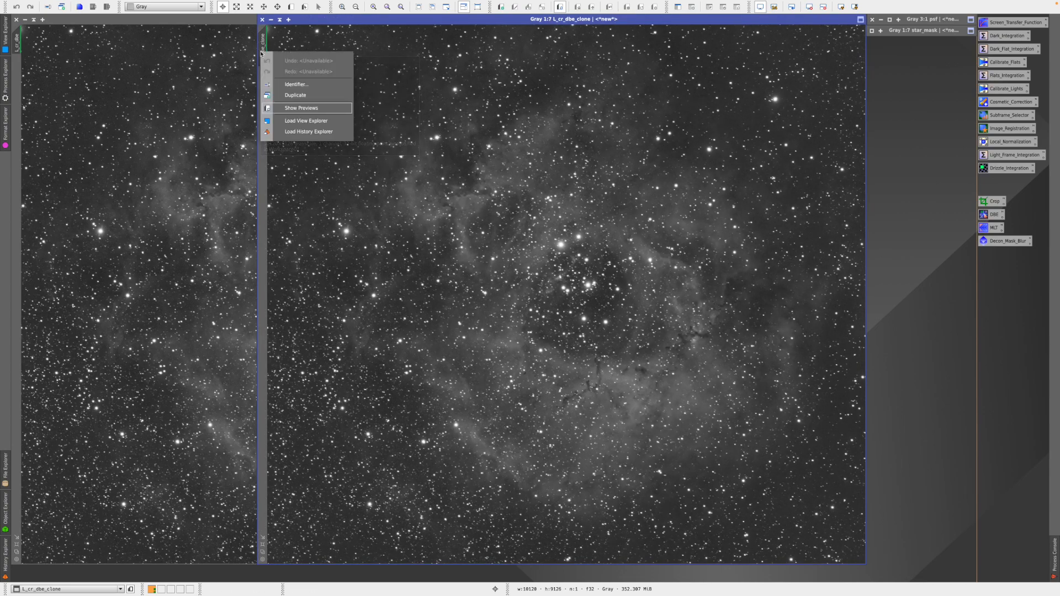
pyautogui.click(309, 84)
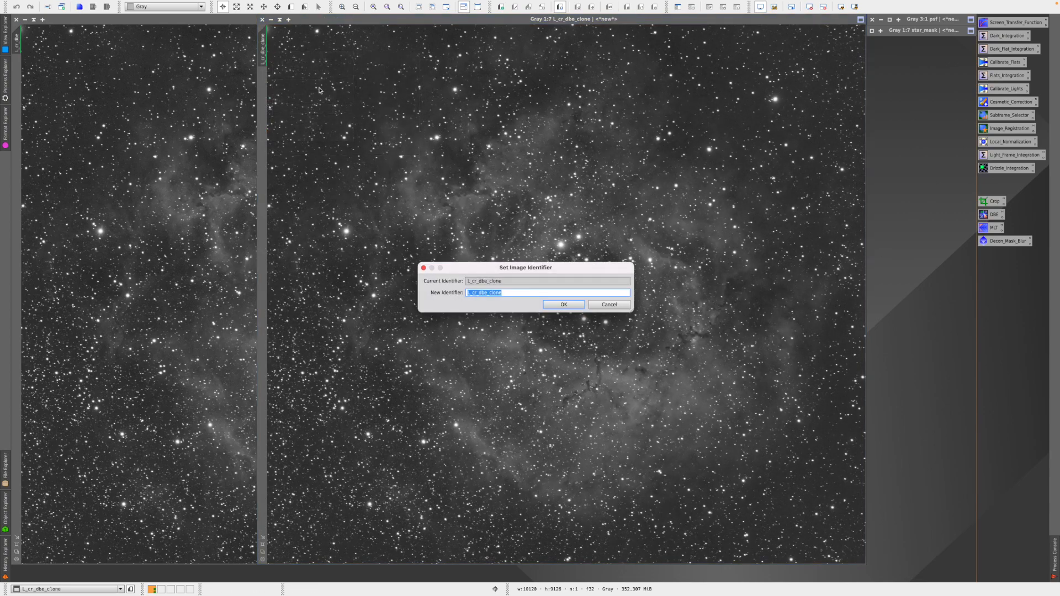
pyautogui.write('Decon_Mask')
pyautogui.click(564, 304)
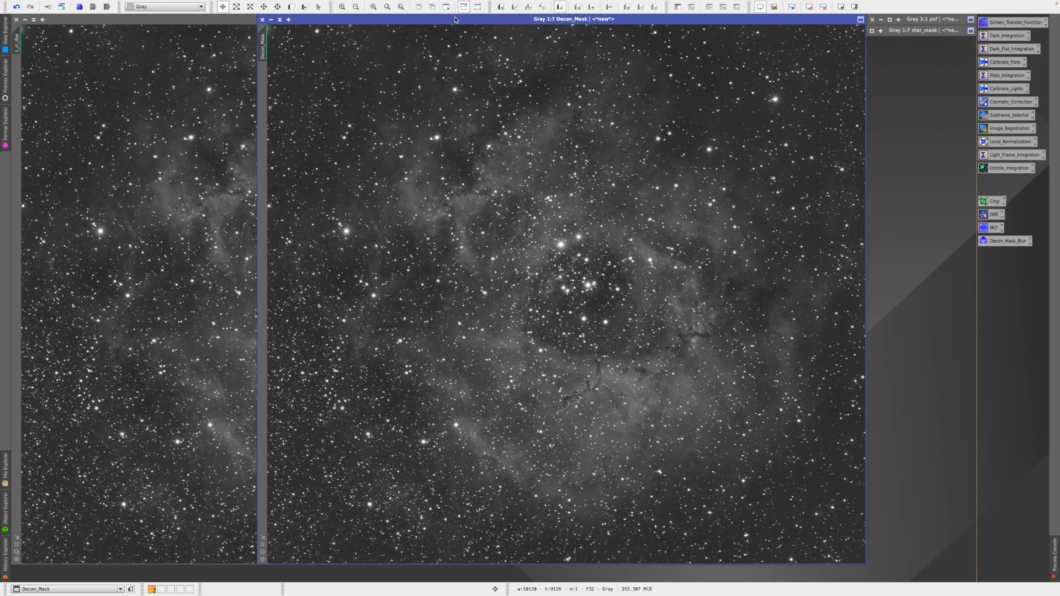
pyautogui.moveTo(459, 21); pyautogui.dragTo(324, 23)
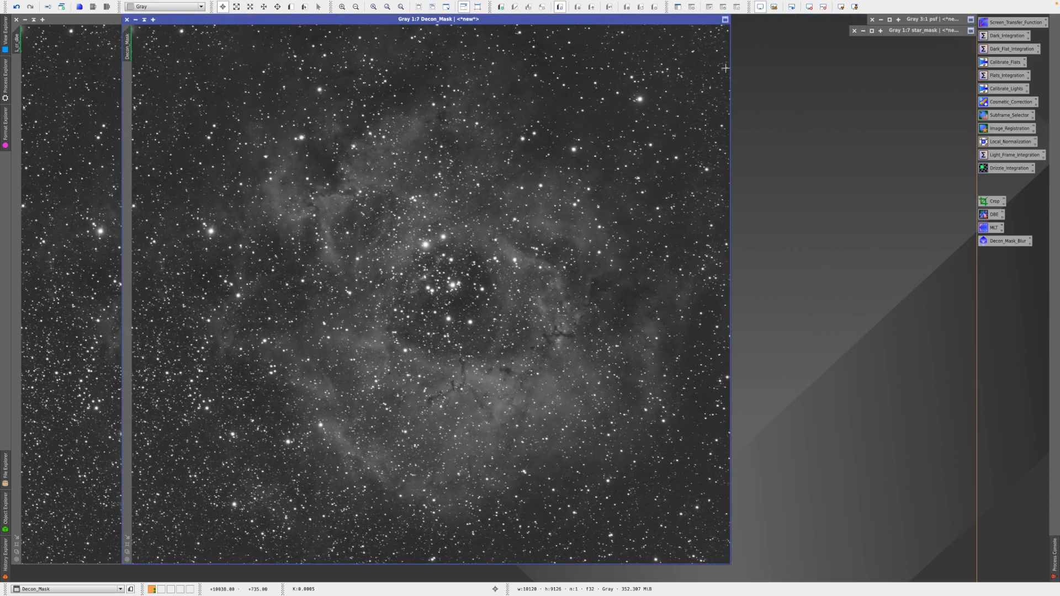
pyautogui.doubleClick(1003, 23)
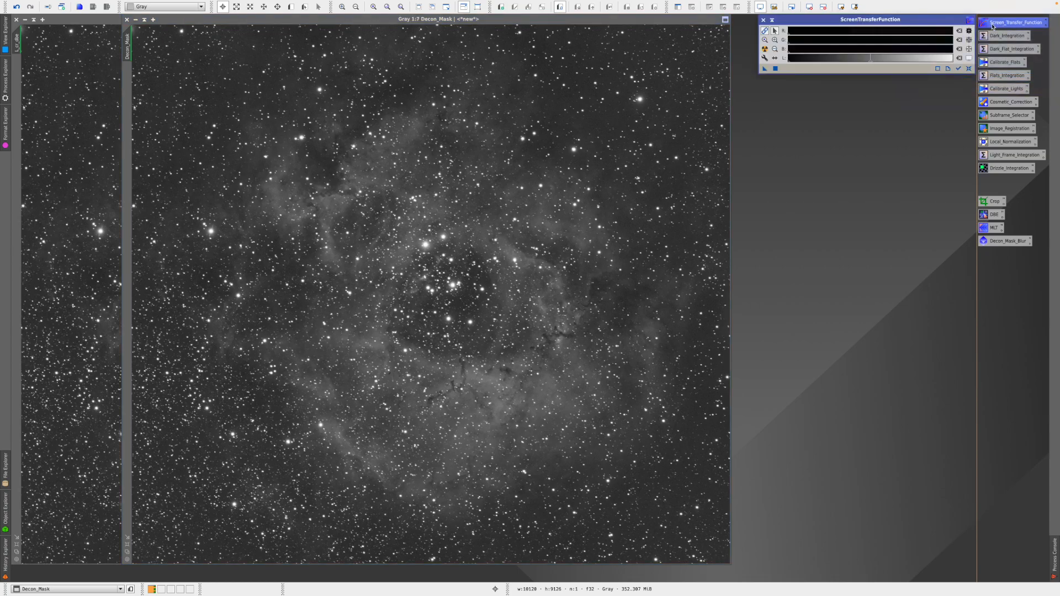
# - Reset the STF with Track View on Decon_Mask and zoom into the shadows sliders
pyautogui.click(968, 69)
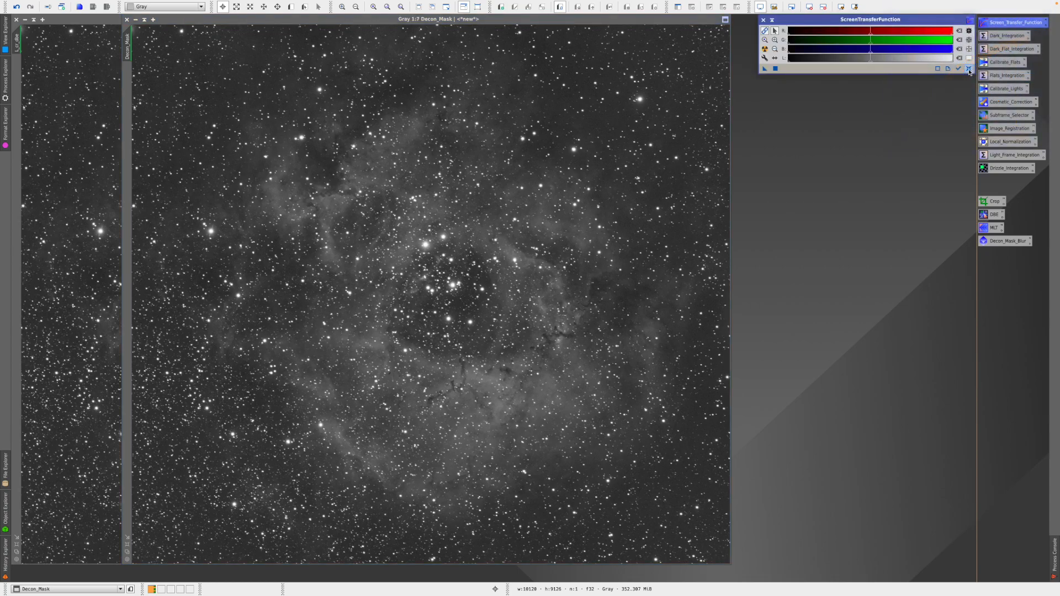
pyautogui.click(958, 69)
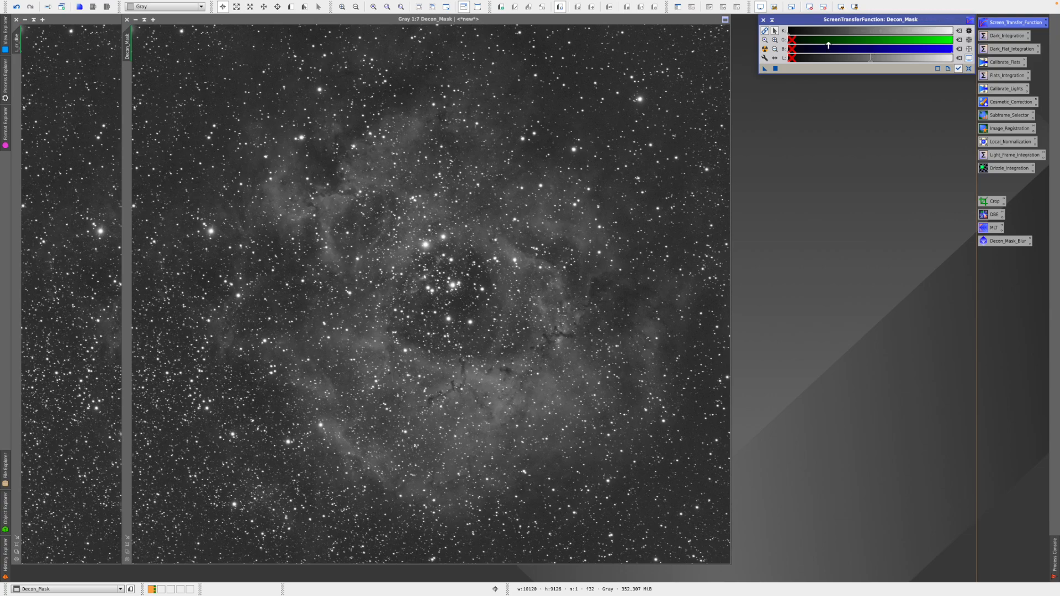
pyautogui.click(651, 21)
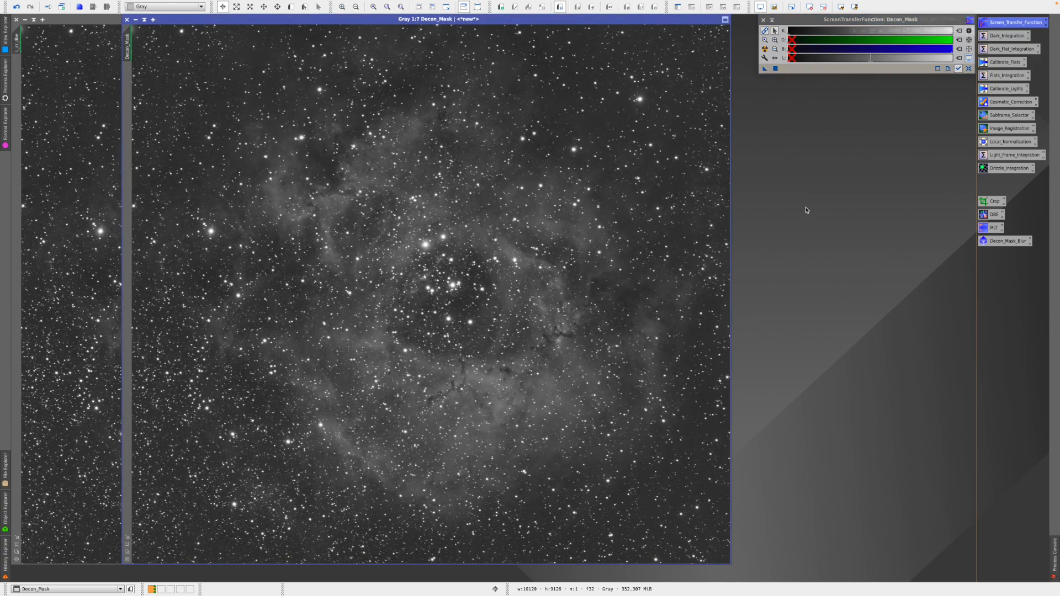
pyautogui.click(774, 40)
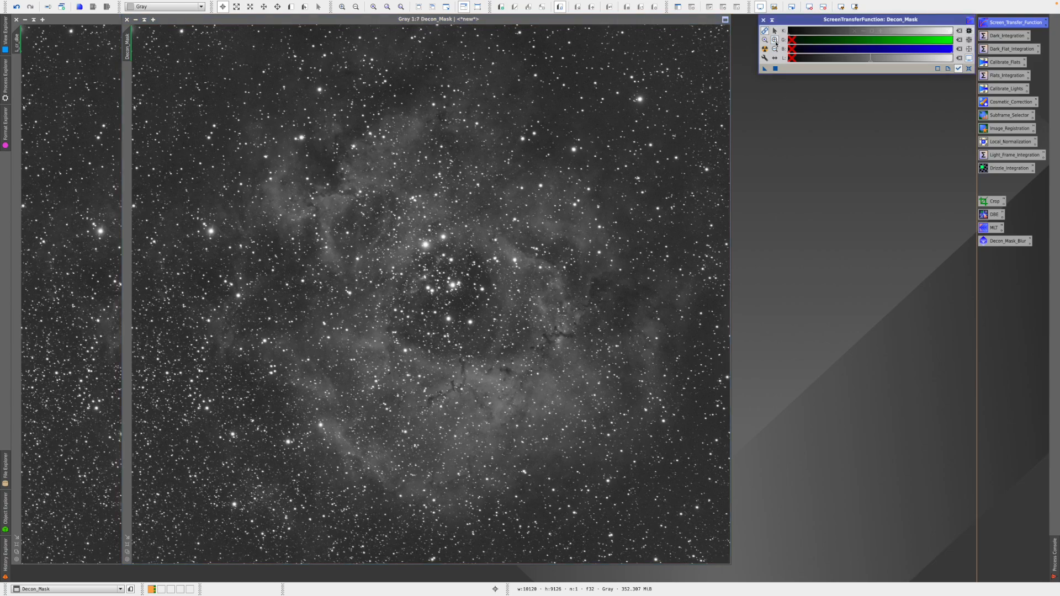
pyautogui.click(791, 31)
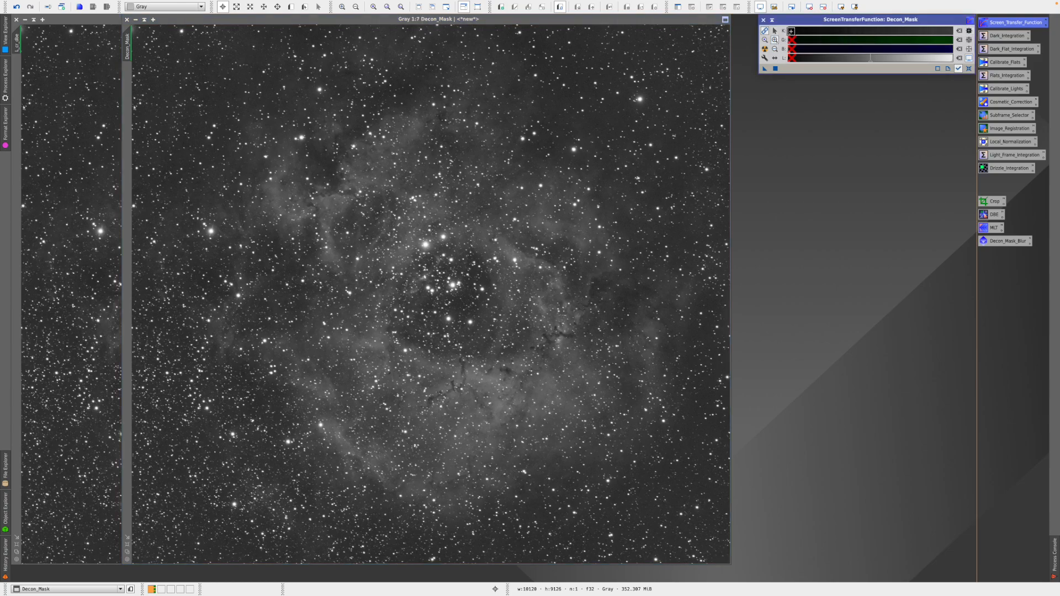
pyautogui.click(791, 31)
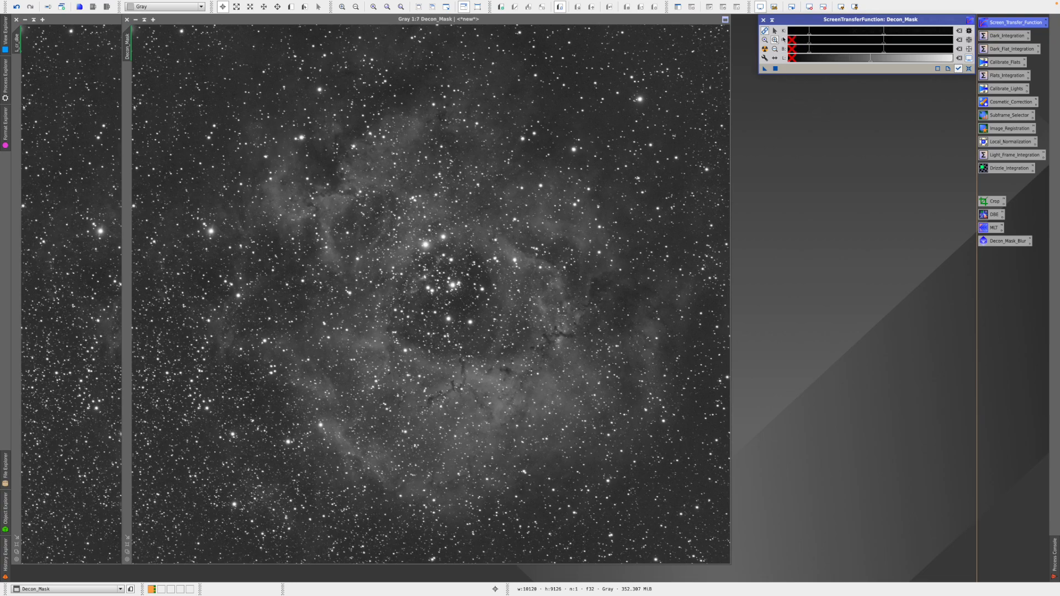
pyautogui.click(775, 31)
# - Raise the shadows clipping point by hand, leaving midtones around 0.00048
pyautogui.moveTo(809, 37); pyautogui.dragTo(828, 38)
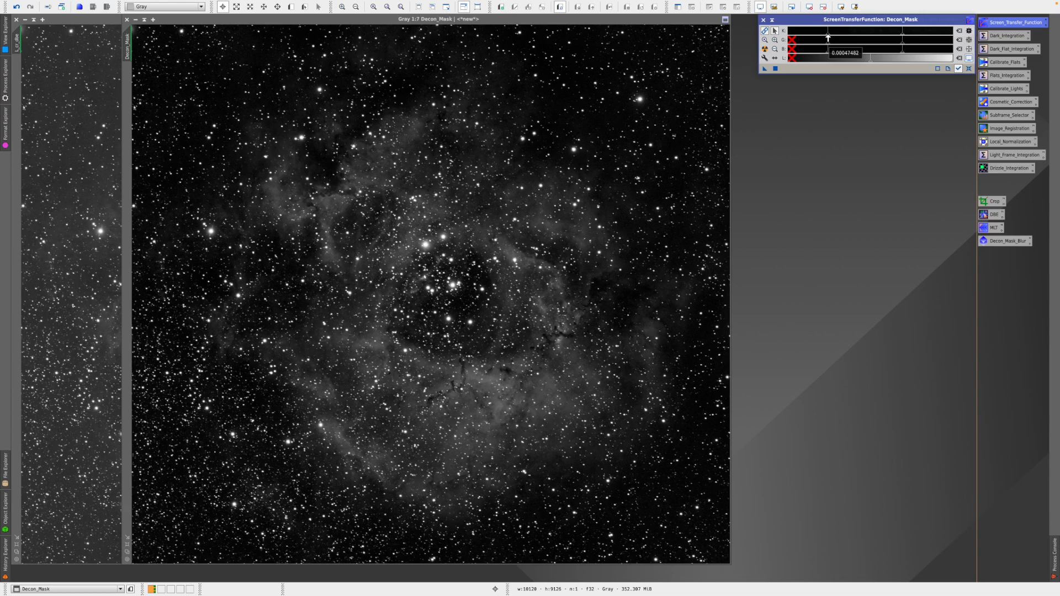
pyautogui.moveTo(831, 38)
pyautogui.mouseDown()
pyautogui.moveTo(855, 36)
pyautogui.moveTo(807, 37)
pyautogui.moveTo(824, 38)
pyautogui.mouseUp()
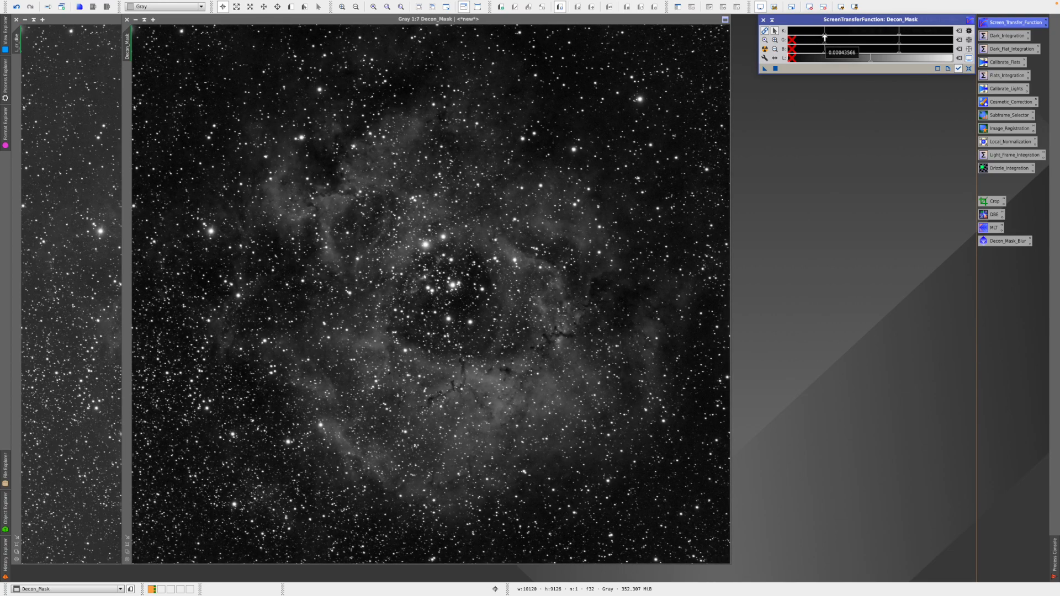
pyautogui.moveTo(825, 38)
pyautogui.mouseDown()
pyautogui.moveTo(809, 38)
pyautogui.moveTo(827, 39)
pyautogui.mouseUp()
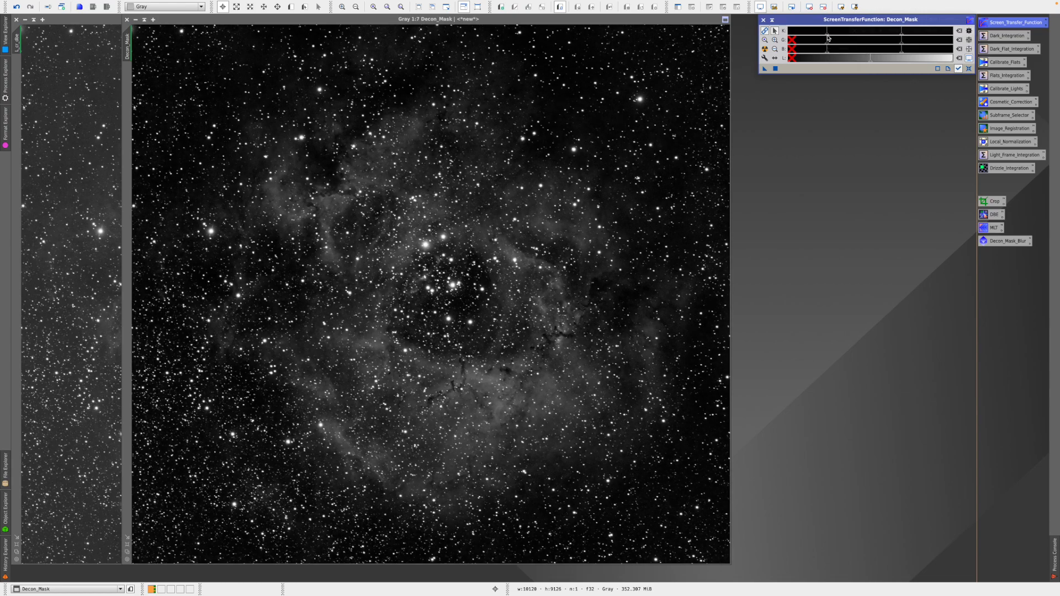
pyautogui.click(774, 49)
# - Return the STF sliders to full range and drag the midtones down to about 0.22
pyautogui.click(946, 31)
pyautogui.click(946, 31)
pyautogui.click(946, 31)
pyautogui.click(946, 31)
pyautogui.click(946, 30)
pyautogui.click(946, 31)
pyautogui.click(946, 31)
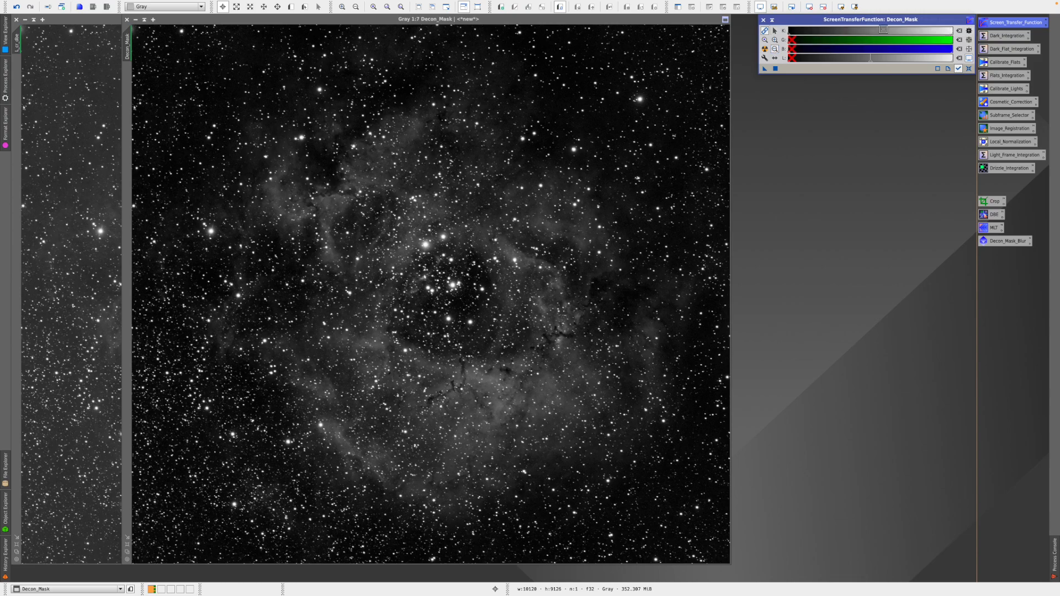
pyautogui.click(775, 30)
pyautogui.moveTo(952, 37); pyautogui.dragTo(824, 39)
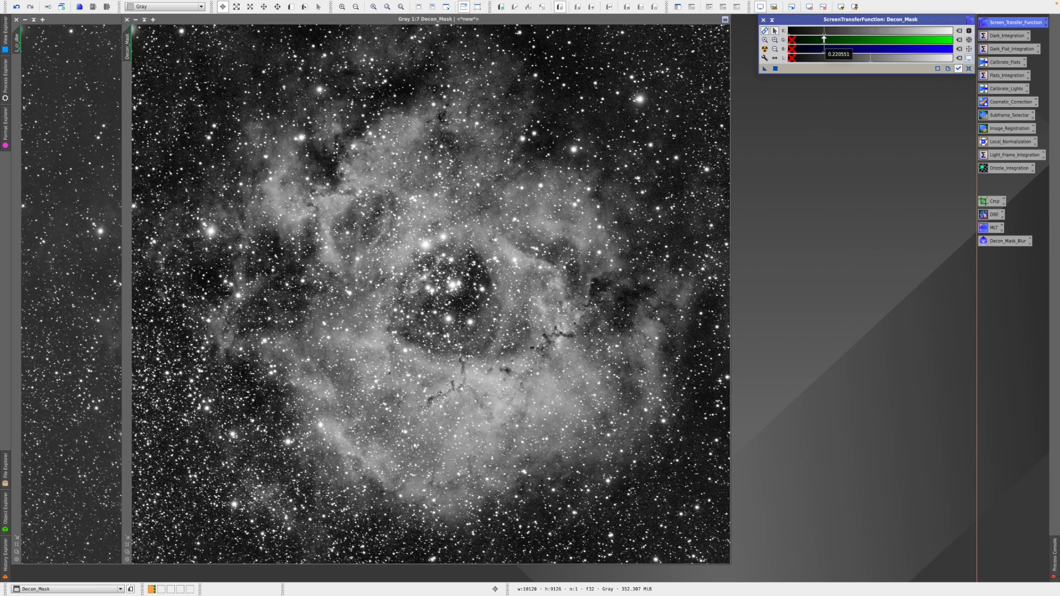
pyautogui.moveTo(823, 39)
pyautogui.mouseDown()
pyautogui.moveTo(869, 38)
pyautogui.moveTo(857, 39)
pyautogui.mouseUp()
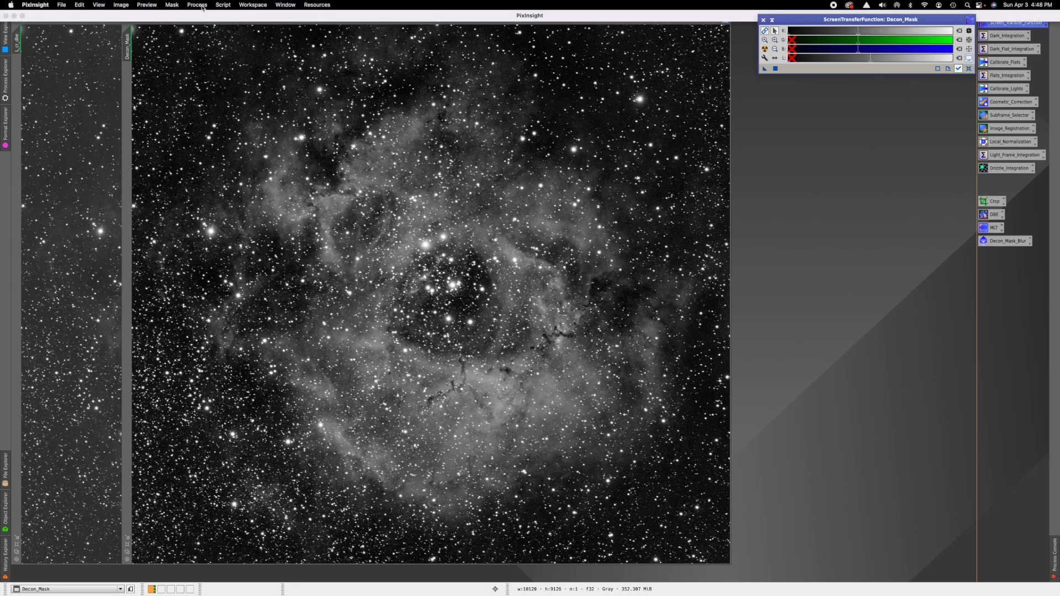
# - Open HistogramTransformation from IntensityTransformations and reset it to defaults
pyautogui.click(198, 5)
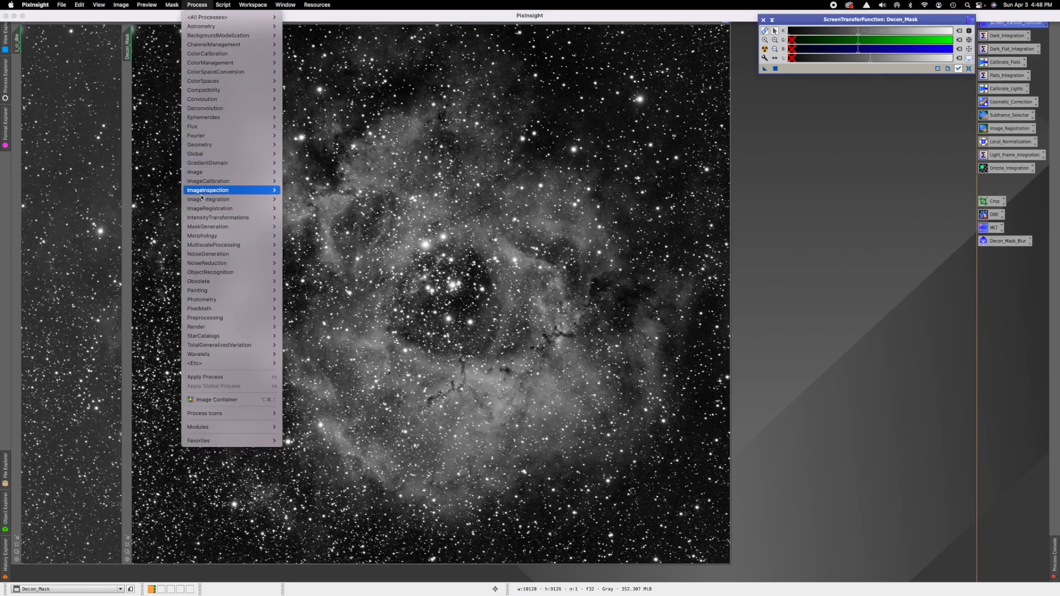
pyautogui.moveTo(217, 220)
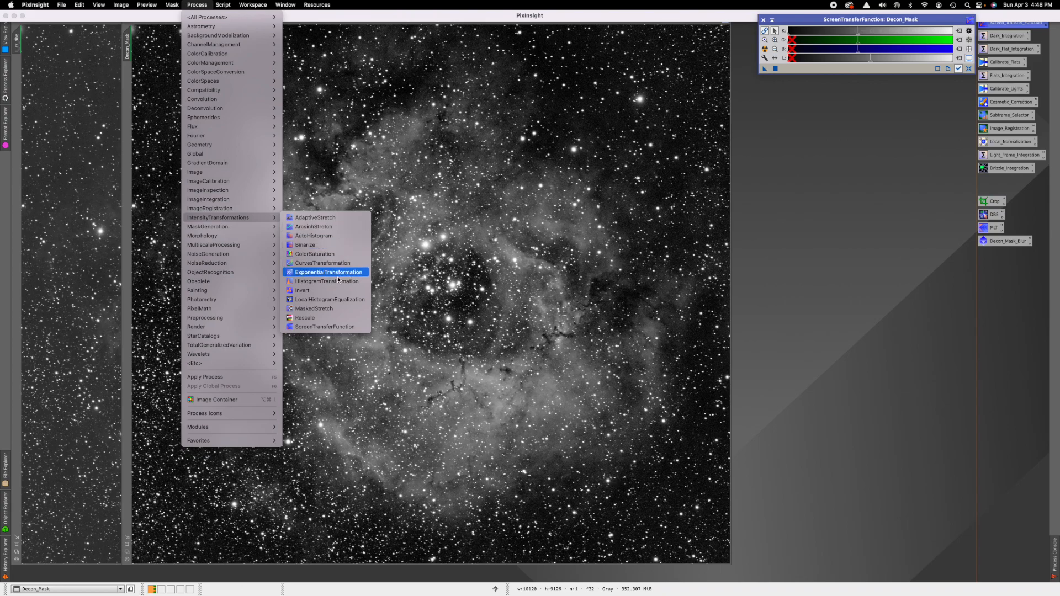
pyautogui.click(333, 281)
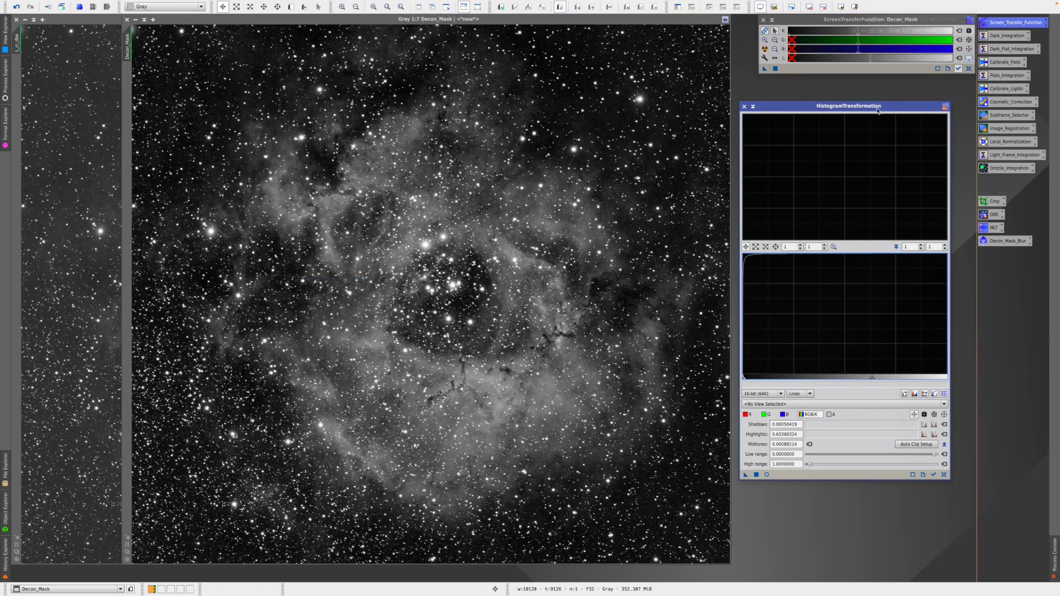
pyautogui.moveTo(868, 110); pyautogui.dragTo(888, 91)
pyautogui.click(962, 457)
pyautogui.click(953, 457)
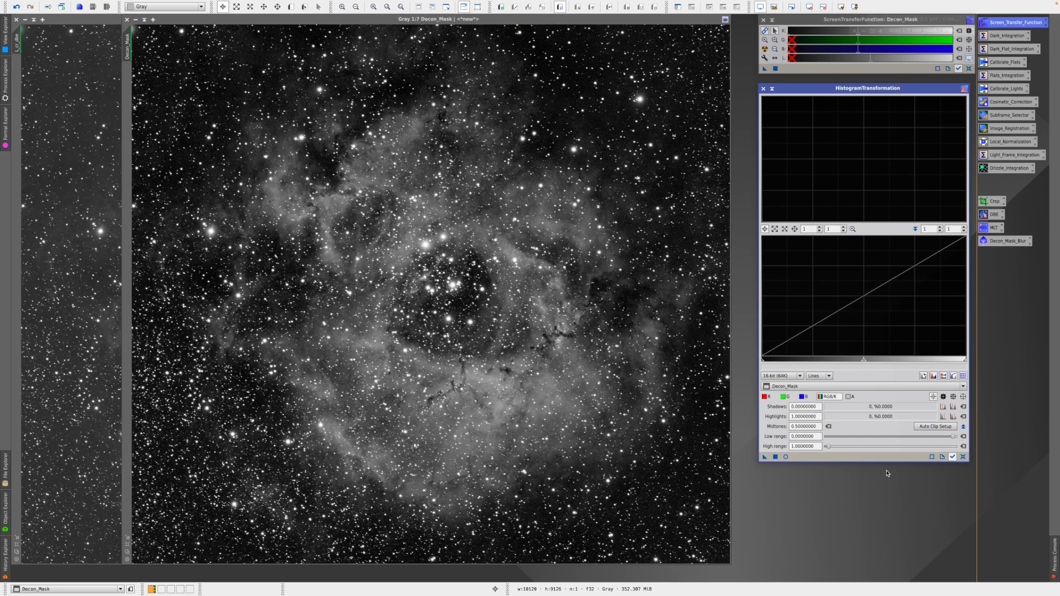
# - Transfer the STF into HistogramTransformation, apply it to Decon_Mask, and reset the screen stretch
pyautogui.click(764, 70)
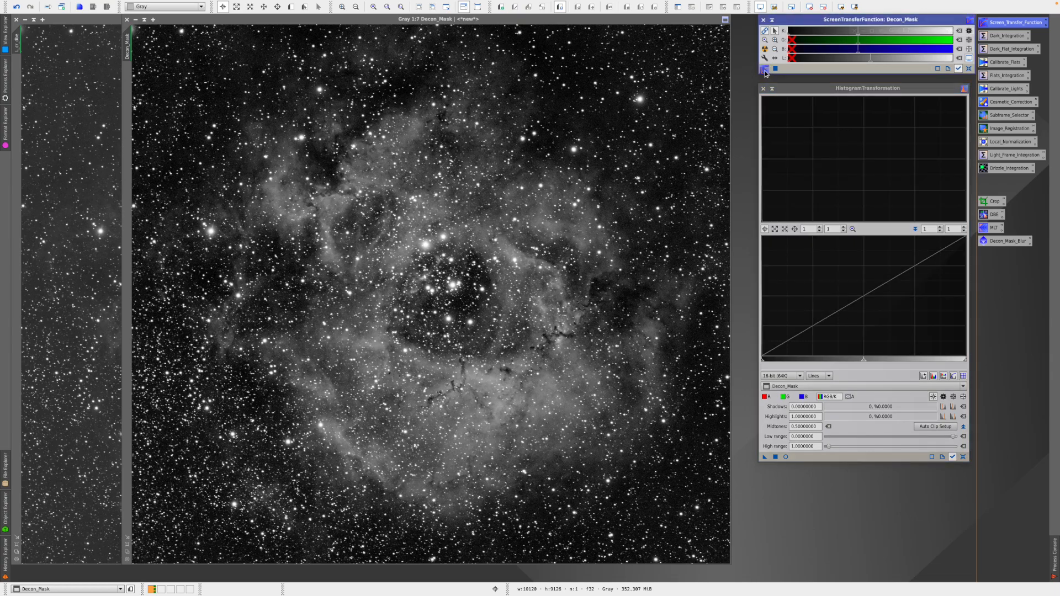
pyautogui.moveTo(765, 72); pyautogui.dragTo(848, 460)
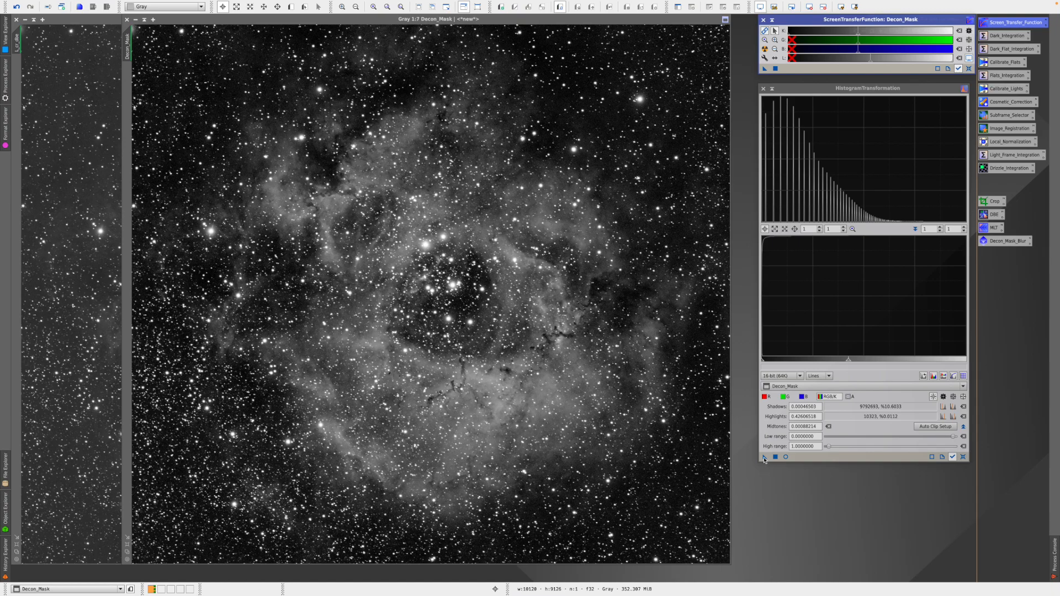
pyautogui.moveTo(764, 458); pyautogui.dragTo(614, 444)
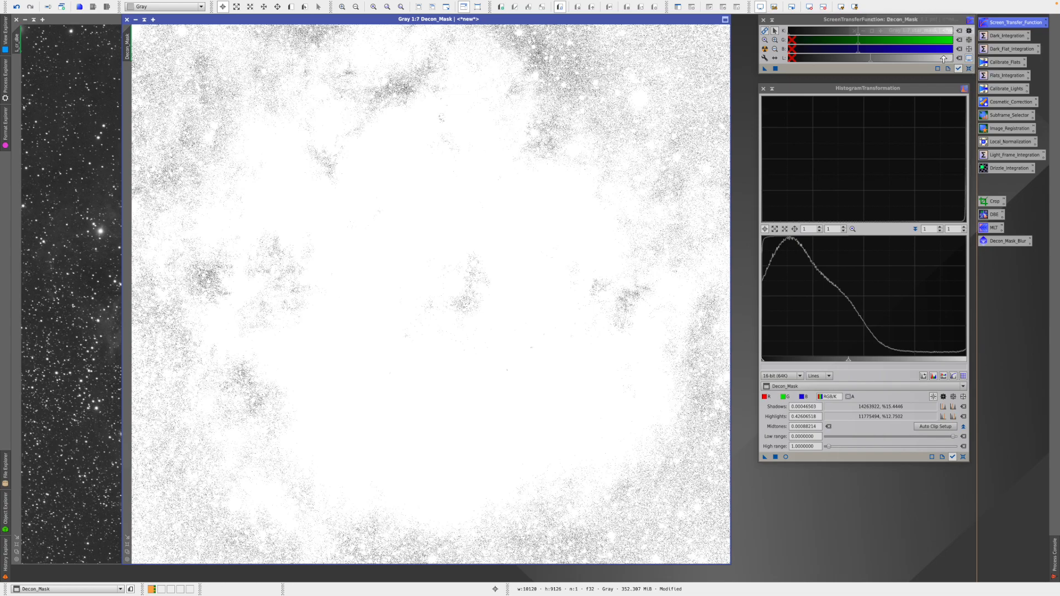
pyautogui.click(969, 68)
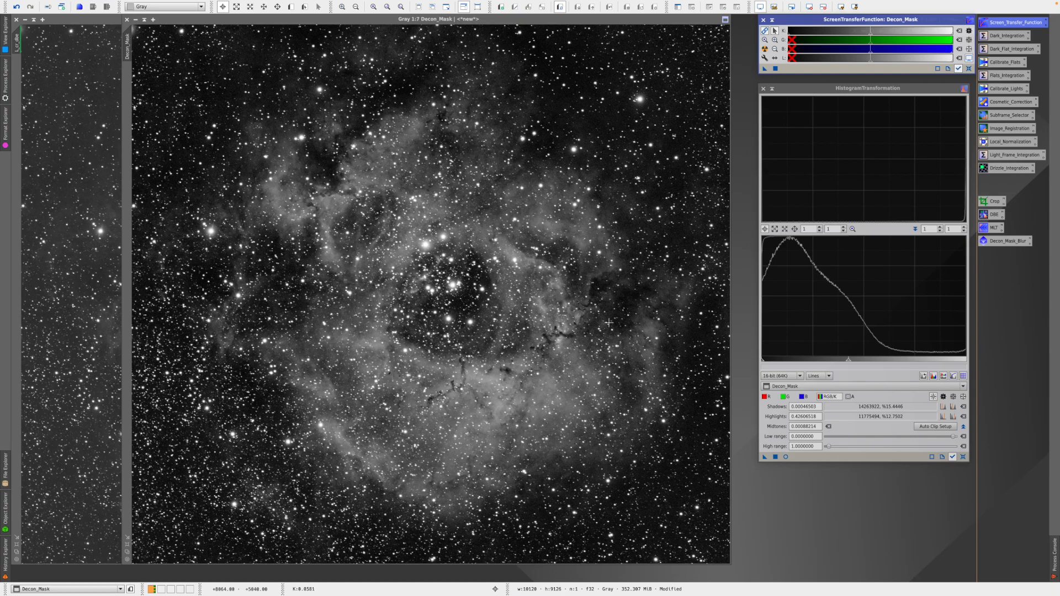
pyautogui.click(773, 90)
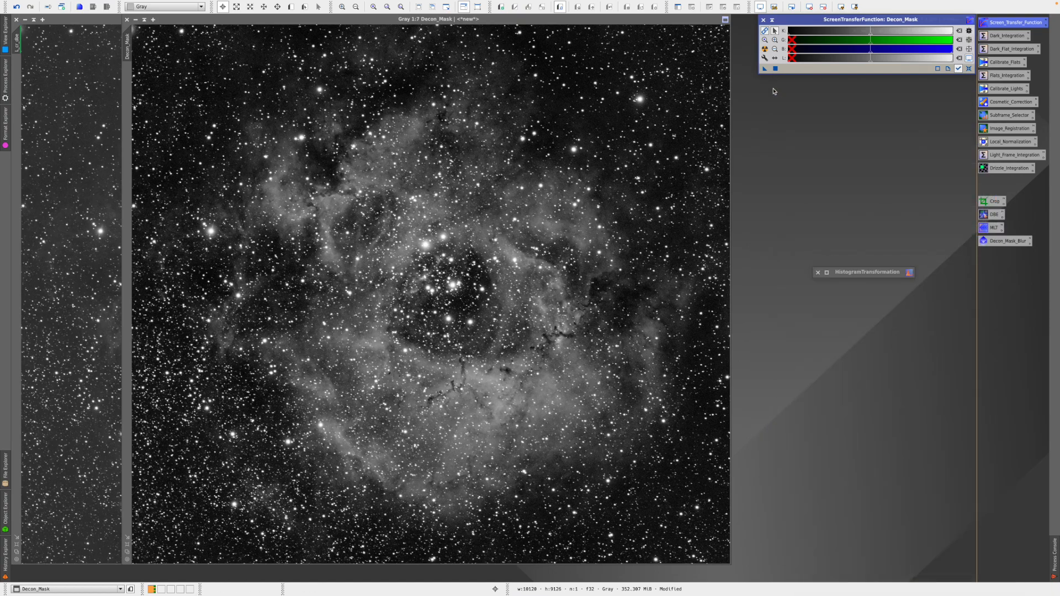
# - Open the Decon_Mask_Blur ProcessContainer and inspect its Dilation MorphologicalTransformation (size 9)
pyautogui.click(857, 273)
pyautogui.moveTo(857, 275); pyautogui.dragTo(978, 267)
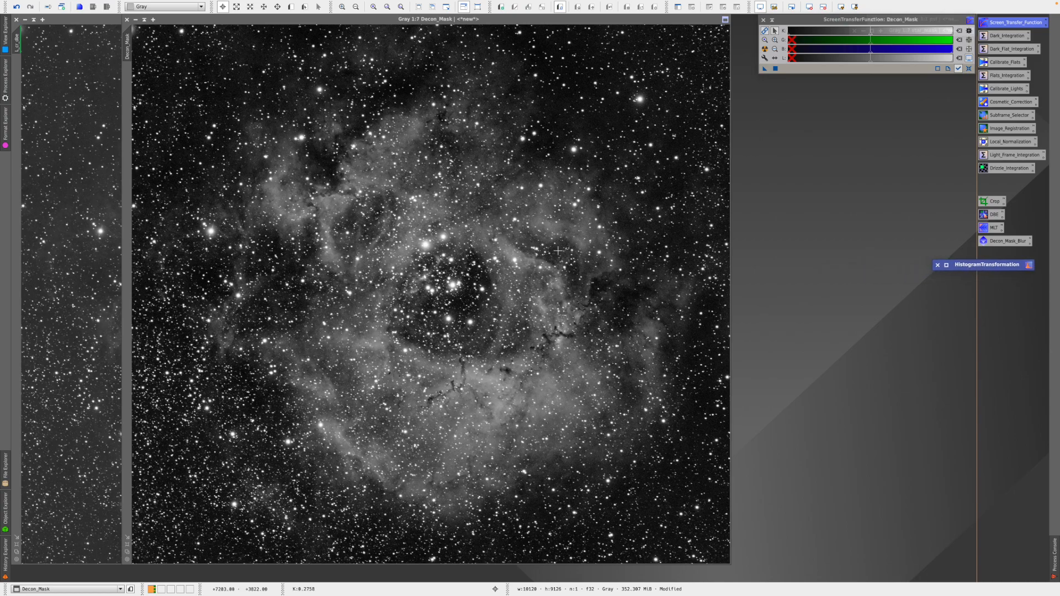
pyautogui.moveTo(382, 19); pyautogui.dragTo(378, 23)
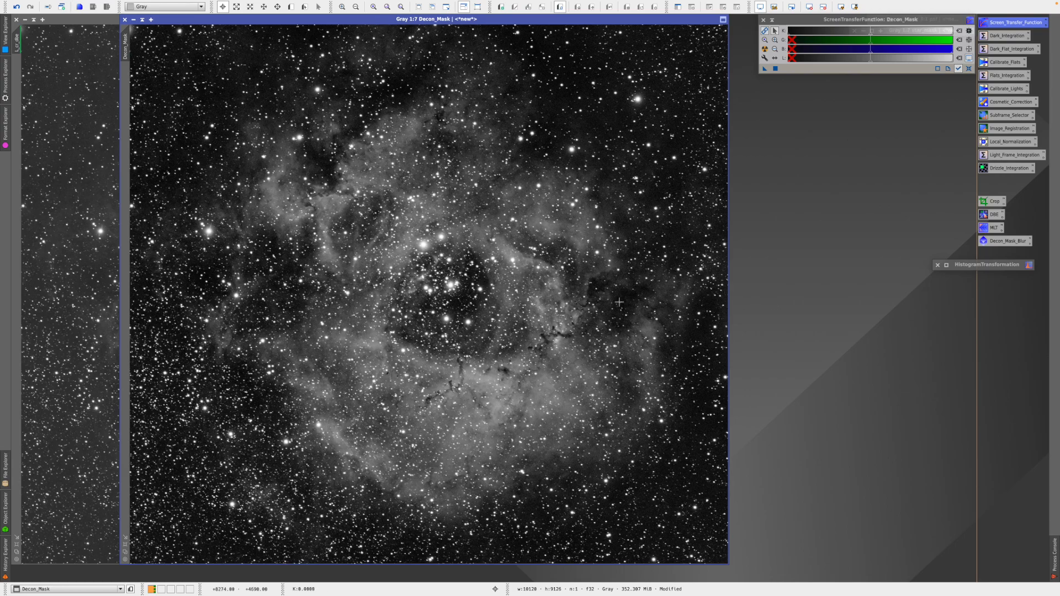
pyautogui.doubleClick(1005, 243)
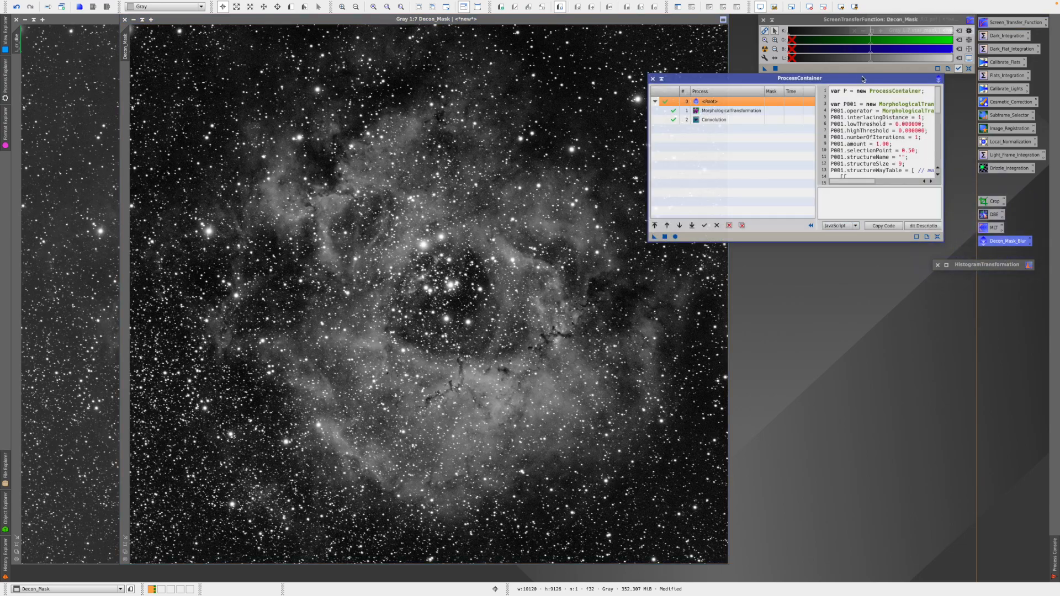
pyautogui.moveTo(855, 81); pyautogui.dragTo(937, 88)
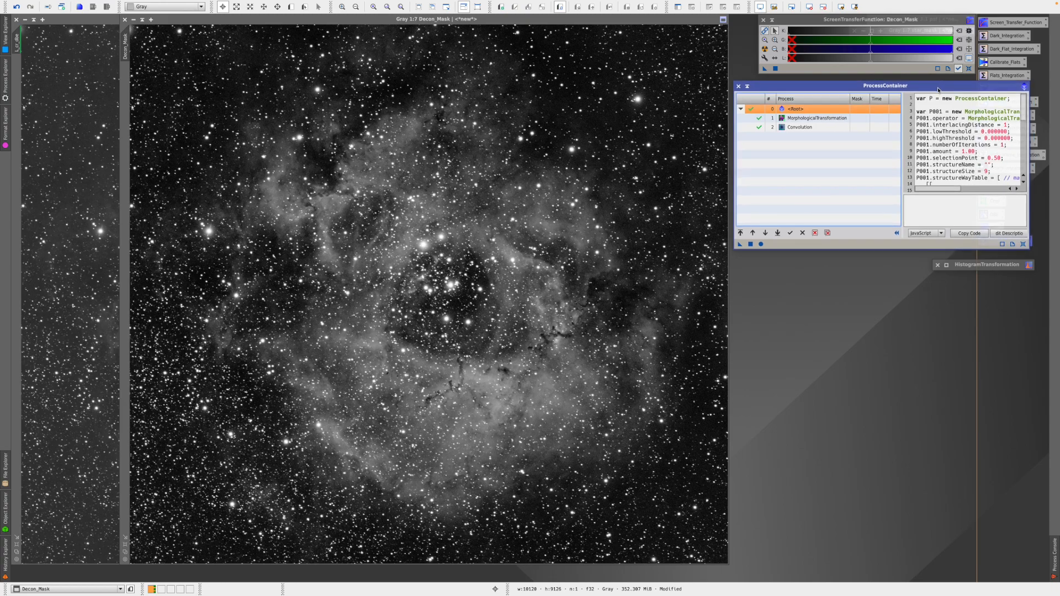
pyautogui.doubleClick(811, 118)
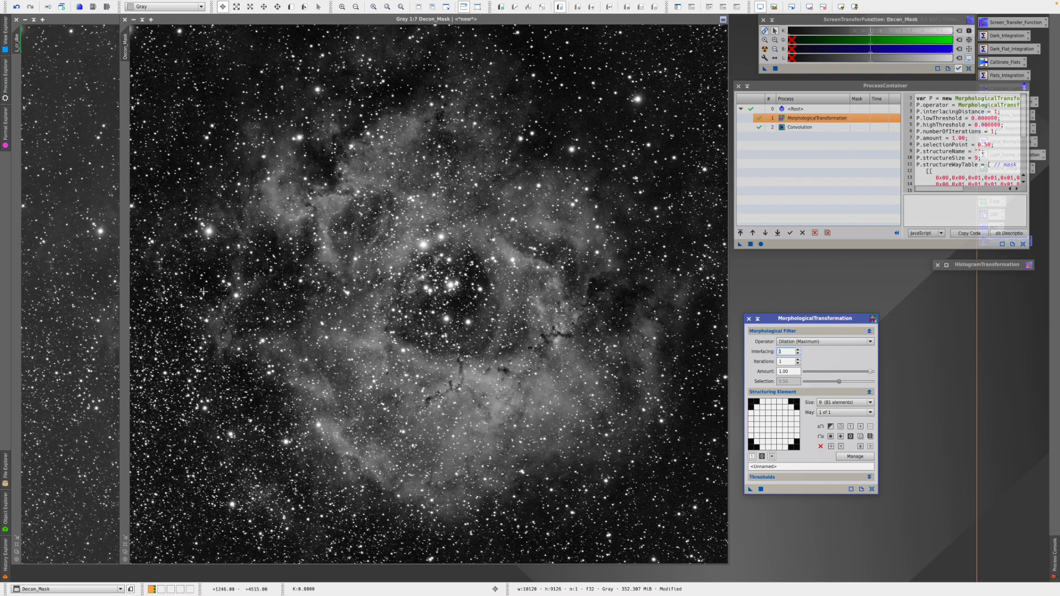
pyautogui.click(749, 319)
# - Review the Convolution step's parameters: StdDev 3.50, shape 2.00
pyautogui.click(797, 127)
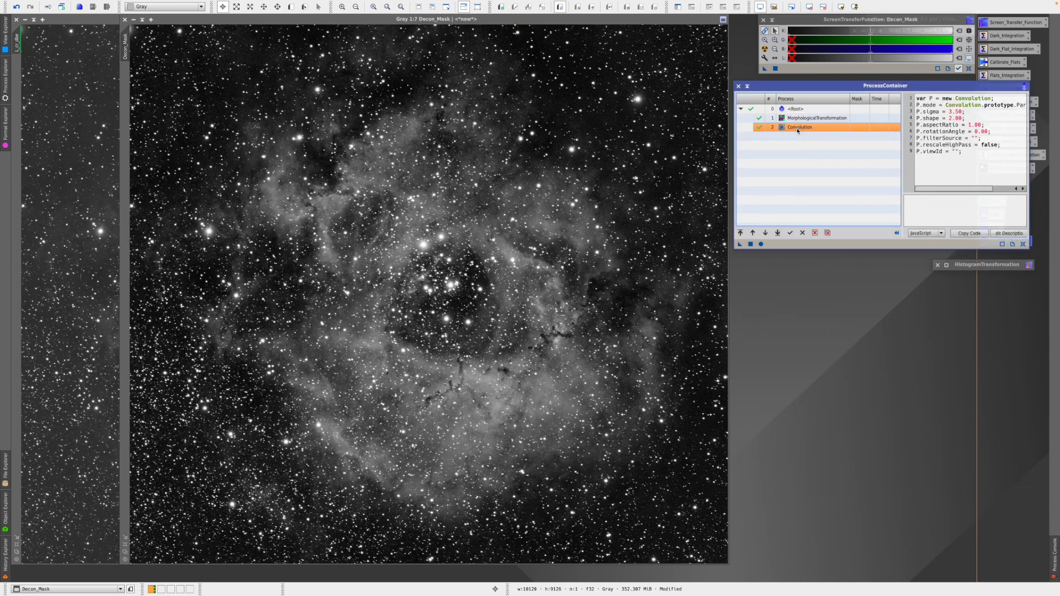
pyautogui.doubleClick(797, 128)
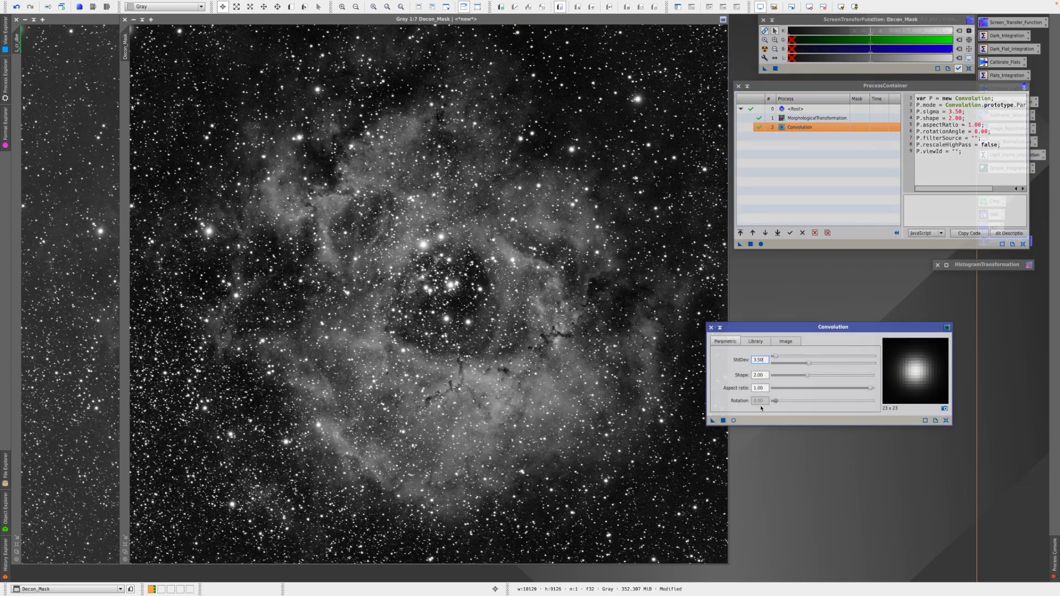
pyautogui.moveTo(824, 331); pyautogui.dragTo(850, 326)
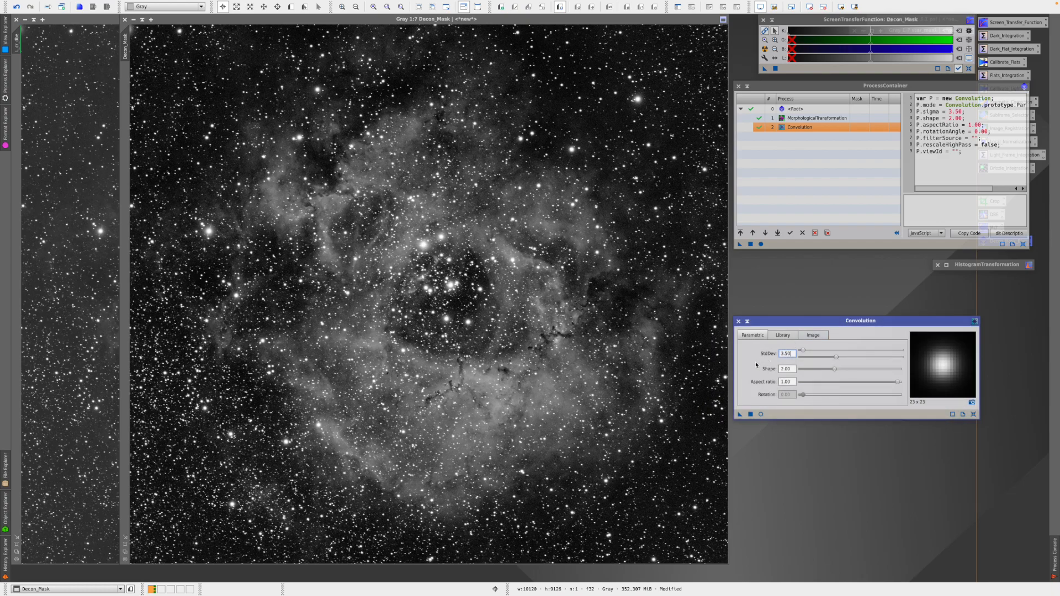
pyautogui.click(739, 321)
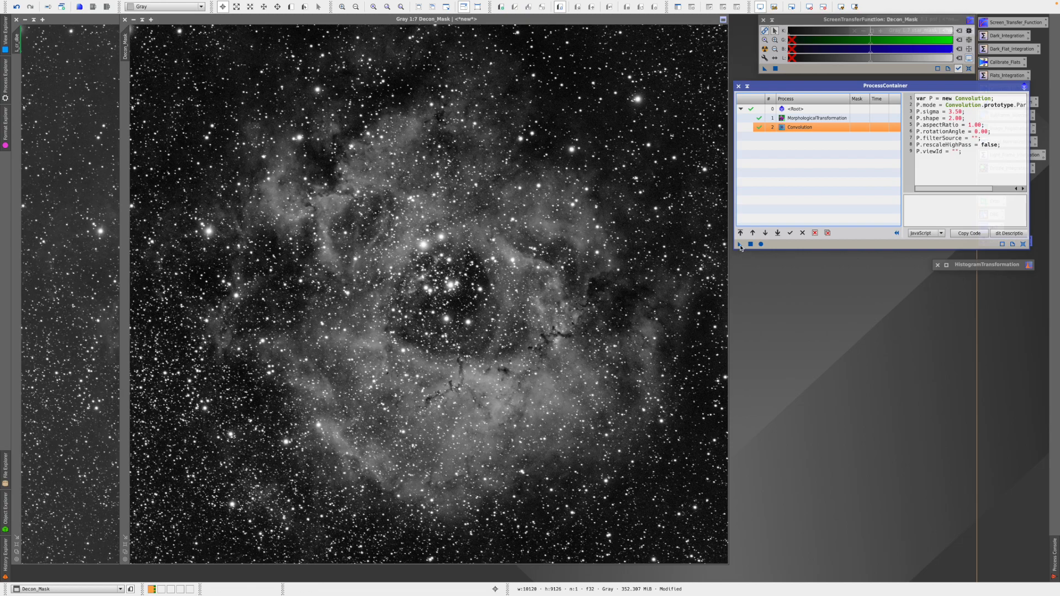
# - Apply the ProcessContainer to Decon_Mask, close it, and auto-stretch the mask's display
pyautogui.moveTo(740, 248); pyautogui.dragTo(634, 288)
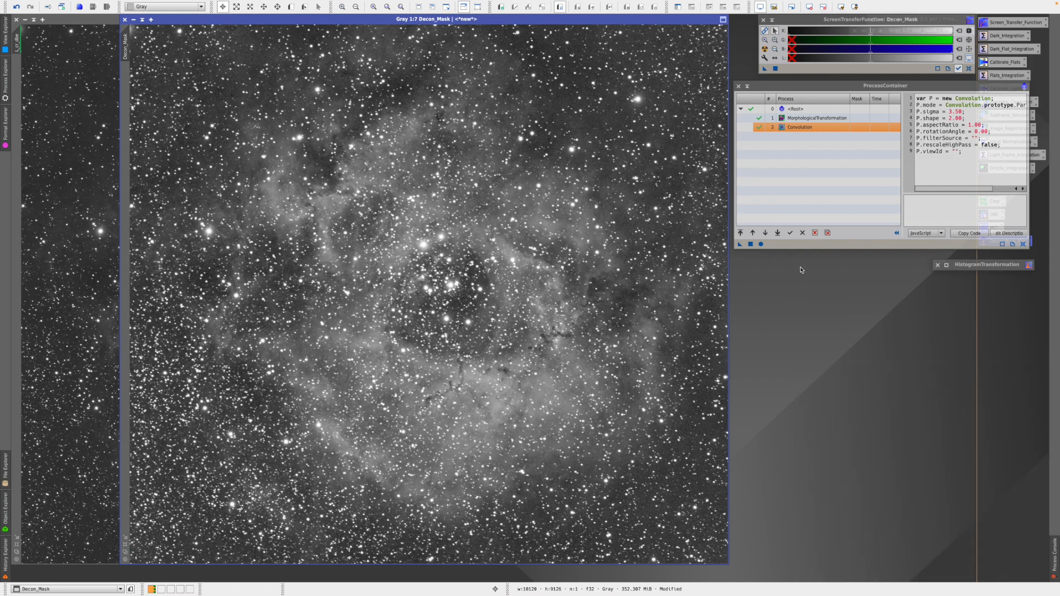
pyautogui.click(739, 86)
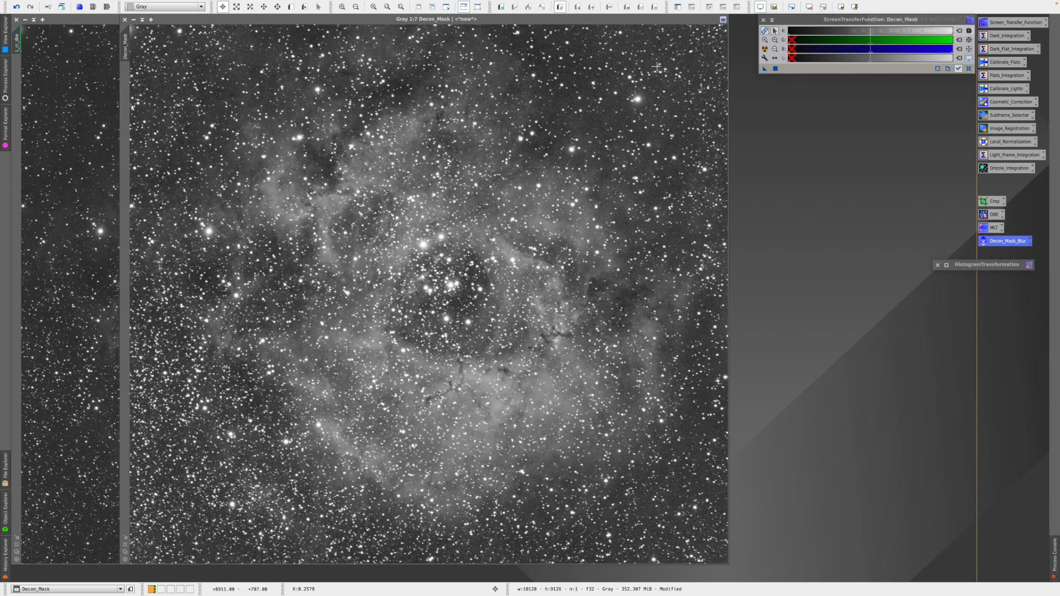
pyautogui.click(683, 20)
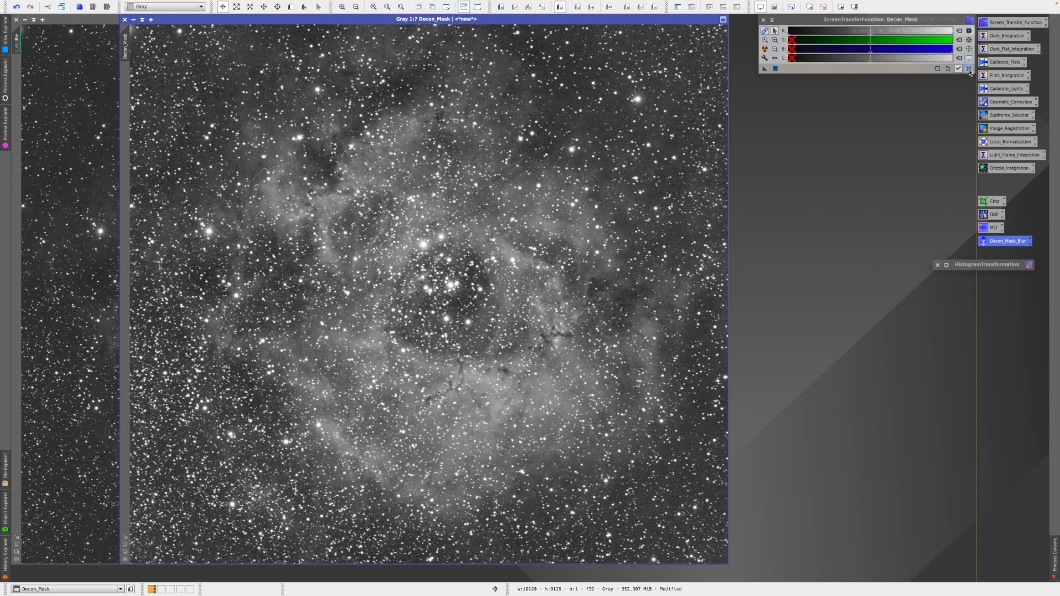
pyautogui.click(764, 48)
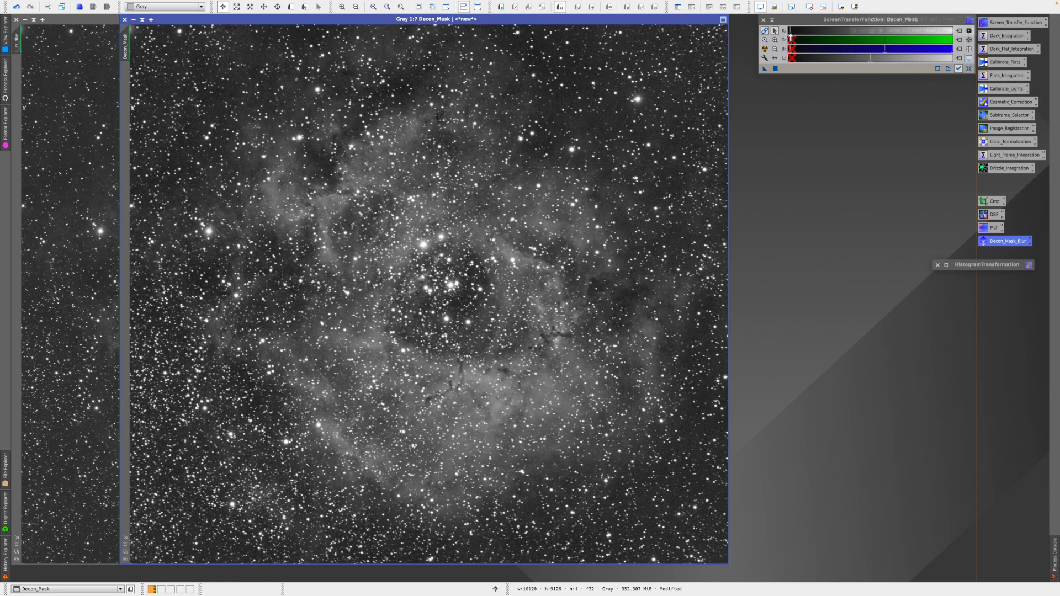
# - Raise the mask's display shadows, lower its midtones, and move Decon_Mask aside to reveal L_cr_dbe
pyautogui.moveTo(790, 37); pyautogui.dragTo(828, 36)
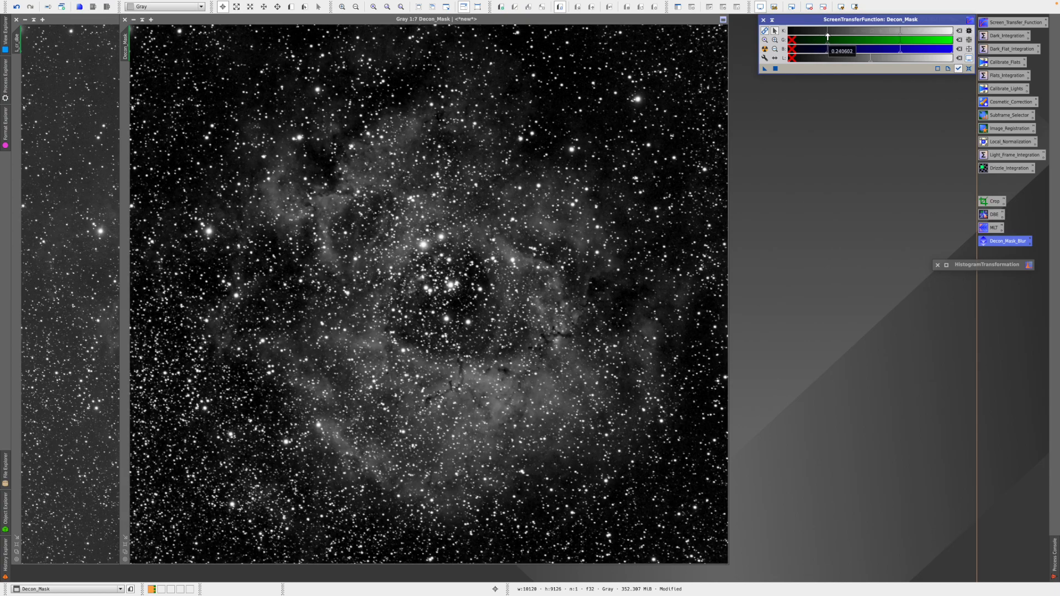
pyautogui.moveTo(827, 36); pyautogui.dragTo(828, 36)
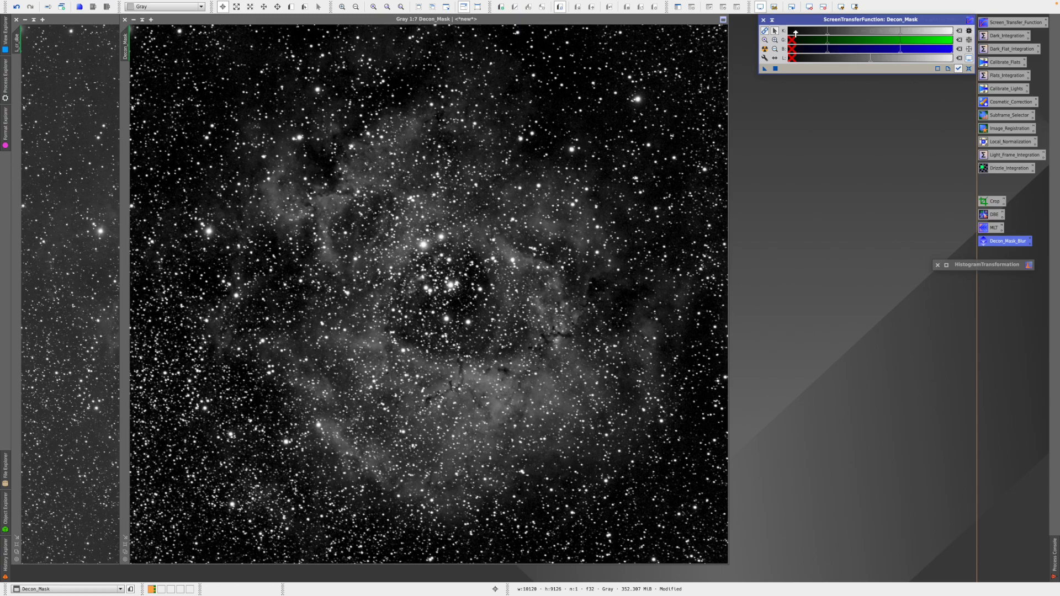
pyautogui.click(776, 50)
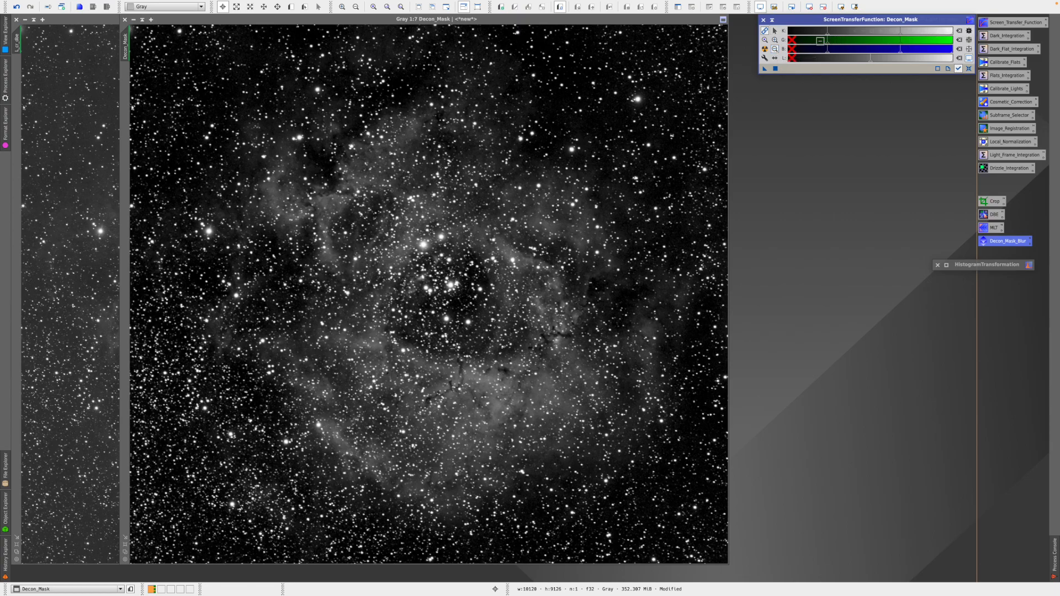
pyautogui.click(774, 30)
pyautogui.moveTo(900, 37); pyautogui.dragTo(873, 38)
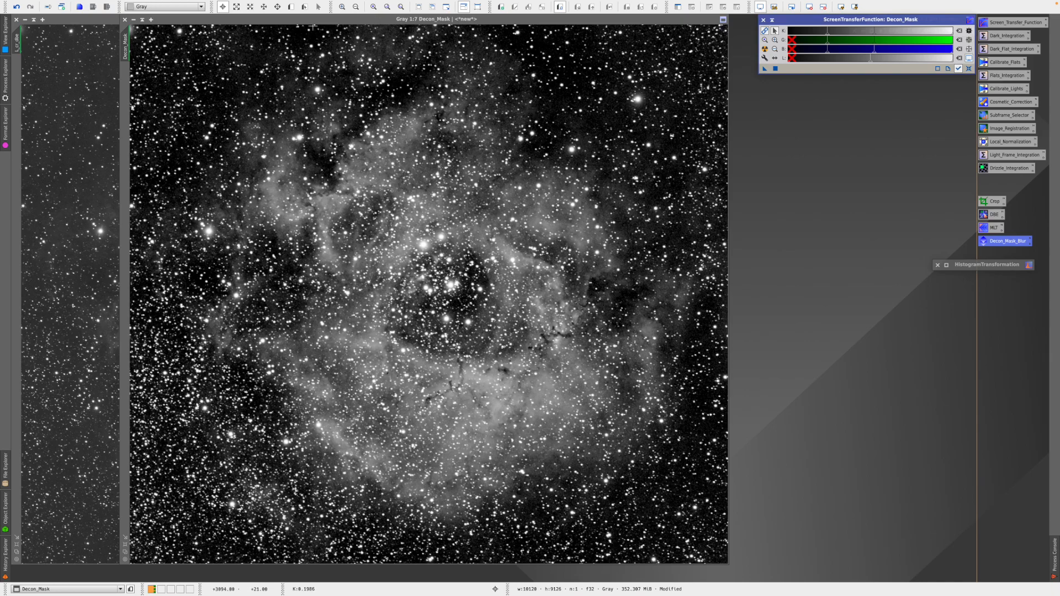
pyautogui.moveTo(328, 22); pyautogui.dragTo(482, 67)
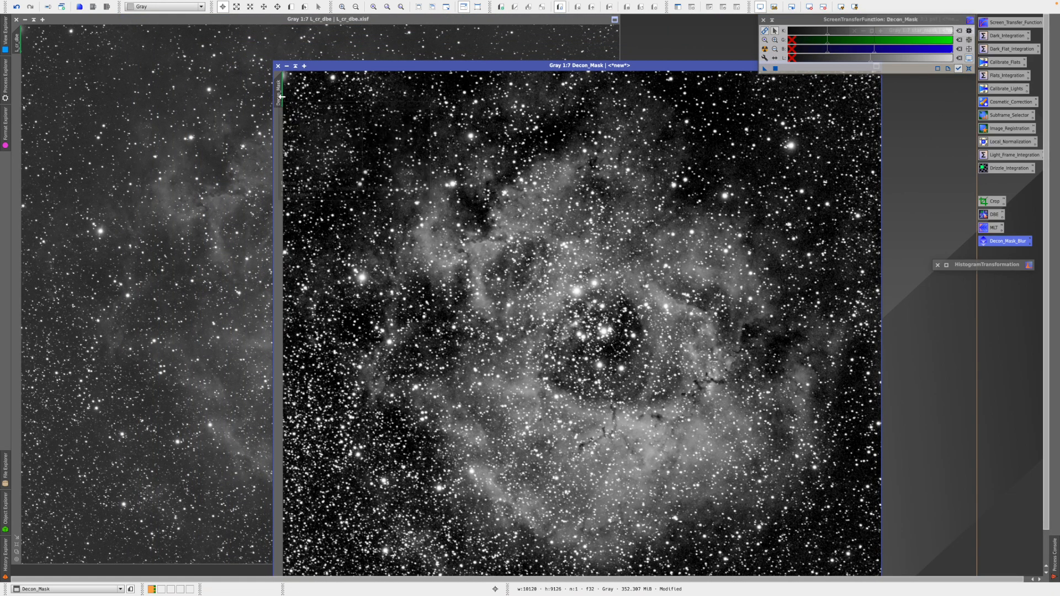
# - Set Decon_Mask as the mask of L_cr_dbe and shade the mask window aside
pyautogui.moveTo(280, 95); pyautogui.dragTo(17, 115)
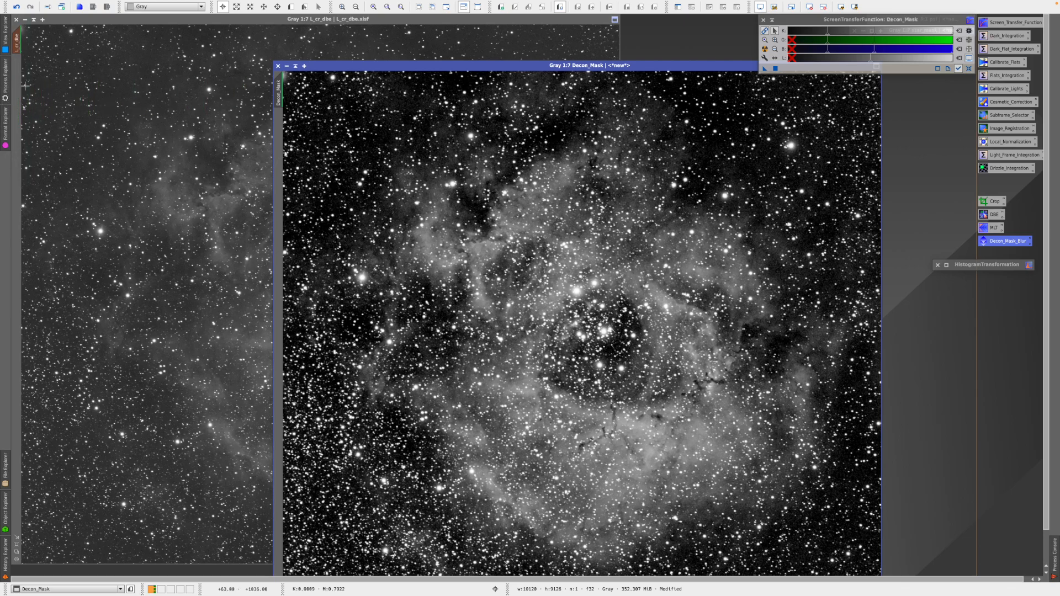
pyautogui.moveTo(20, 39)
pyautogui.click(296, 66)
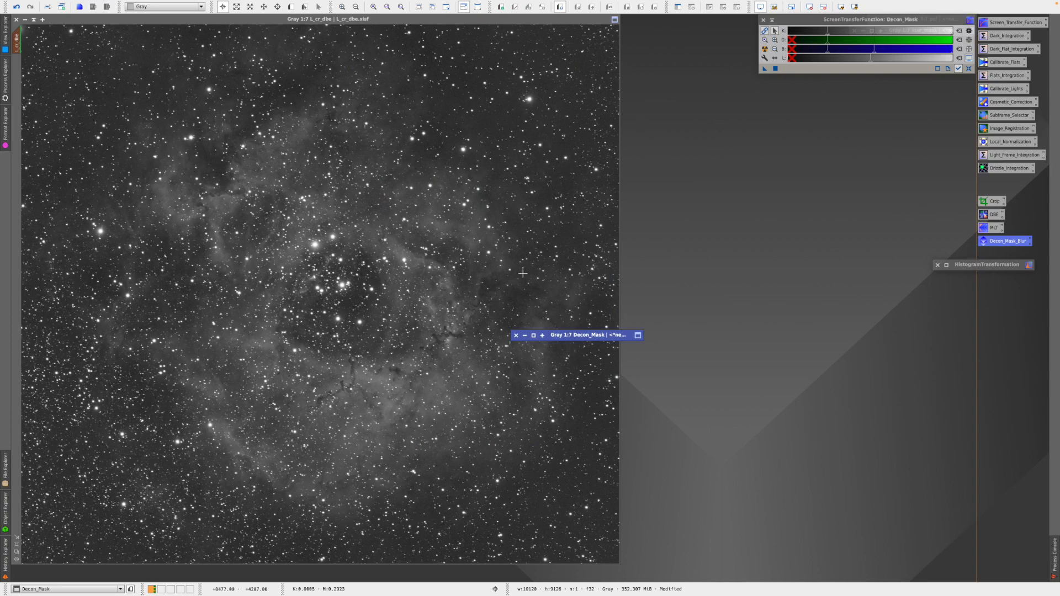
pyautogui.moveTo(585, 335)
pyautogui.mouseDown()
pyautogui.moveTo(873, 144)
pyautogui.moveTo(883, 96)
pyautogui.mouseUp()
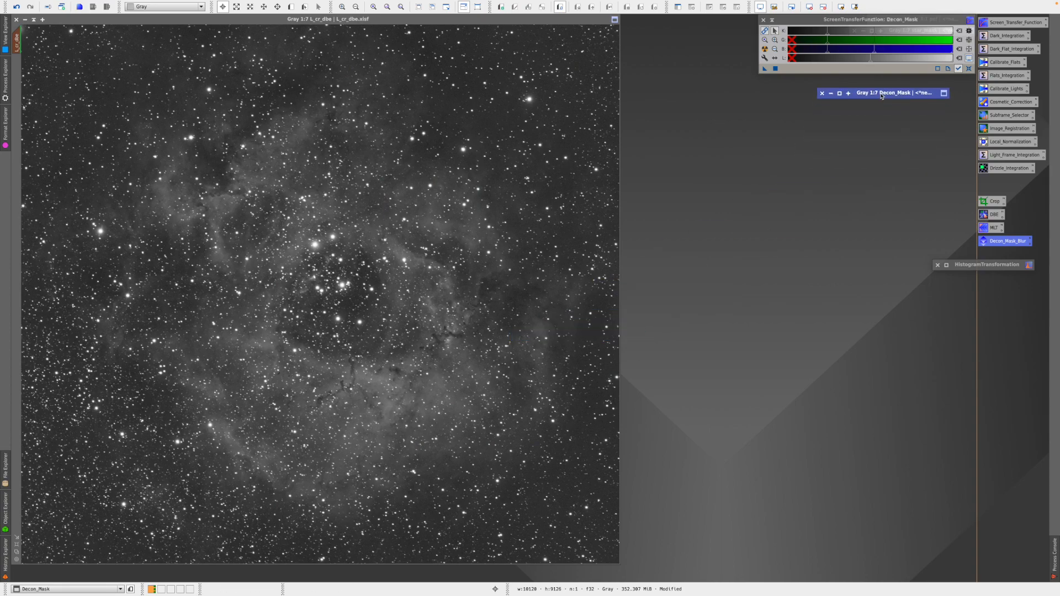
# - Show the mask overlay on L_cr_dbe, zoom in, and toggle it with Ctrl+K to compare
pyautogui.moveTo(169, 3)
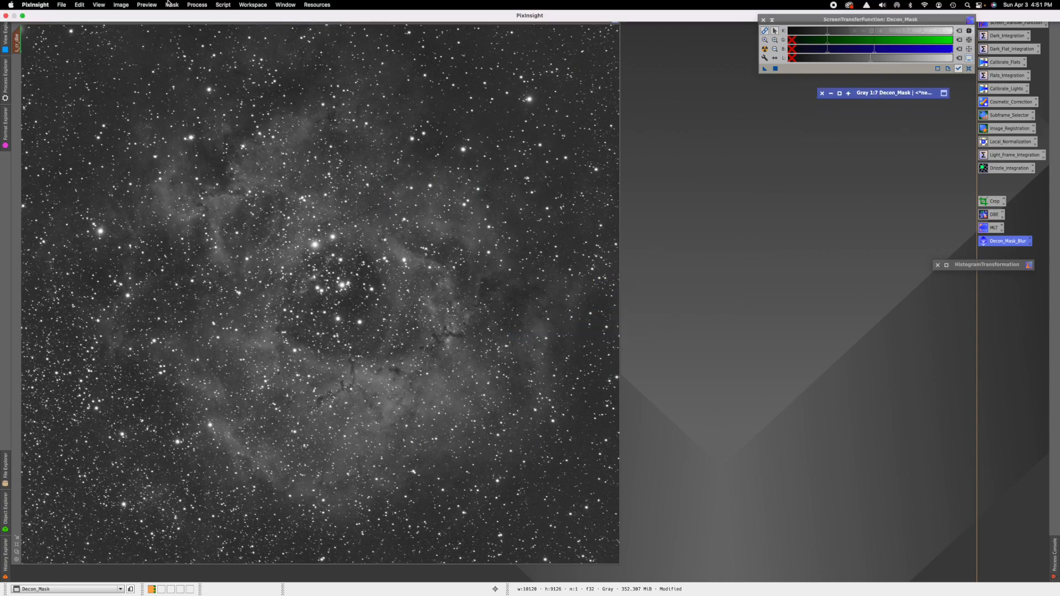
pyautogui.click(171, 5)
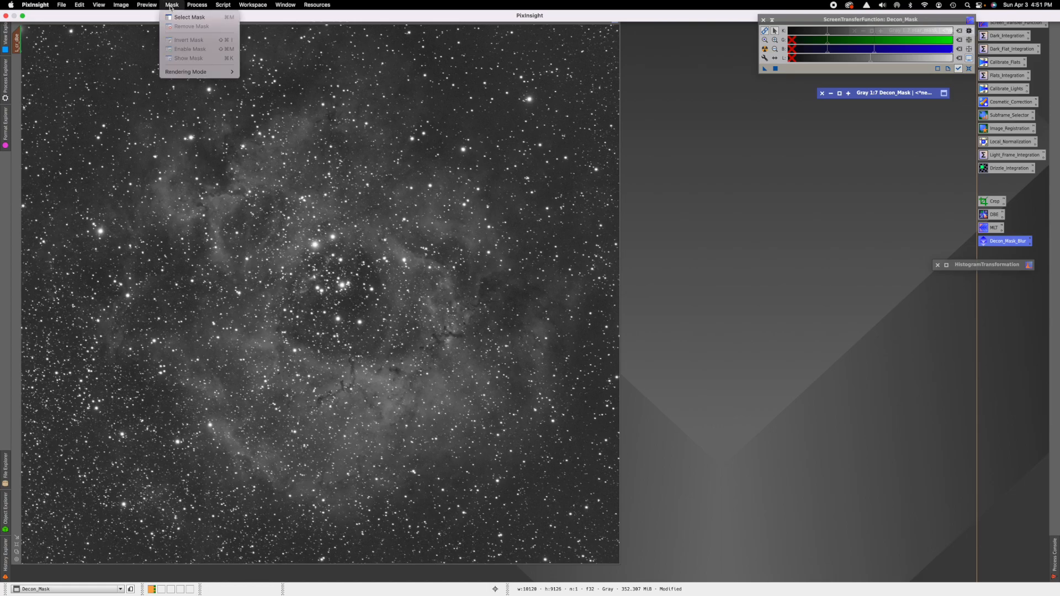
pyautogui.click(111, 49)
pyautogui.click(133, 20)
pyautogui.click(172, 5)
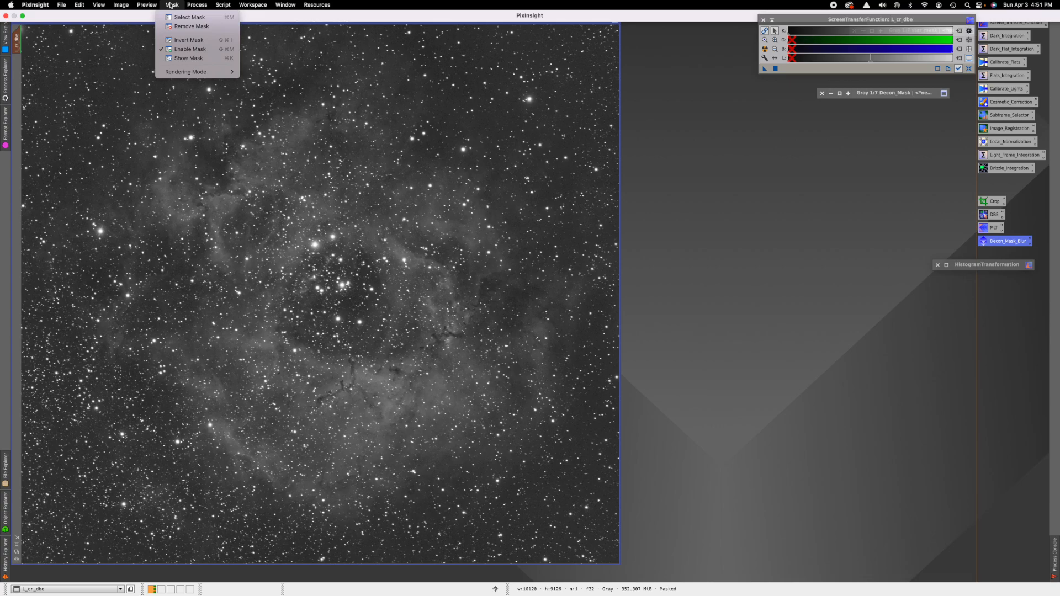
pyautogui.click(188, 58)
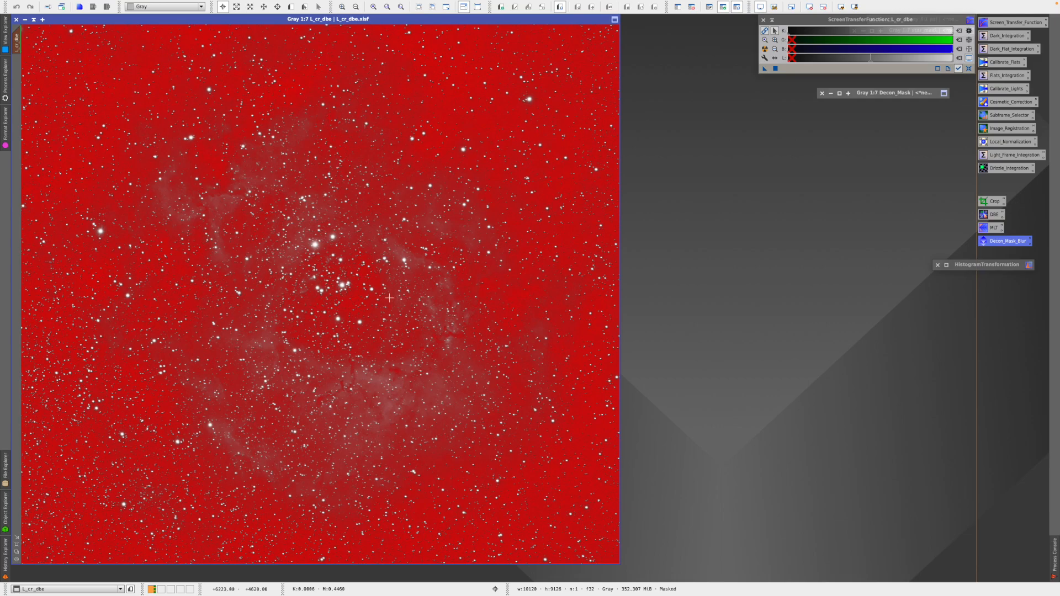
pyautogui.scroll(5, 322, 230)
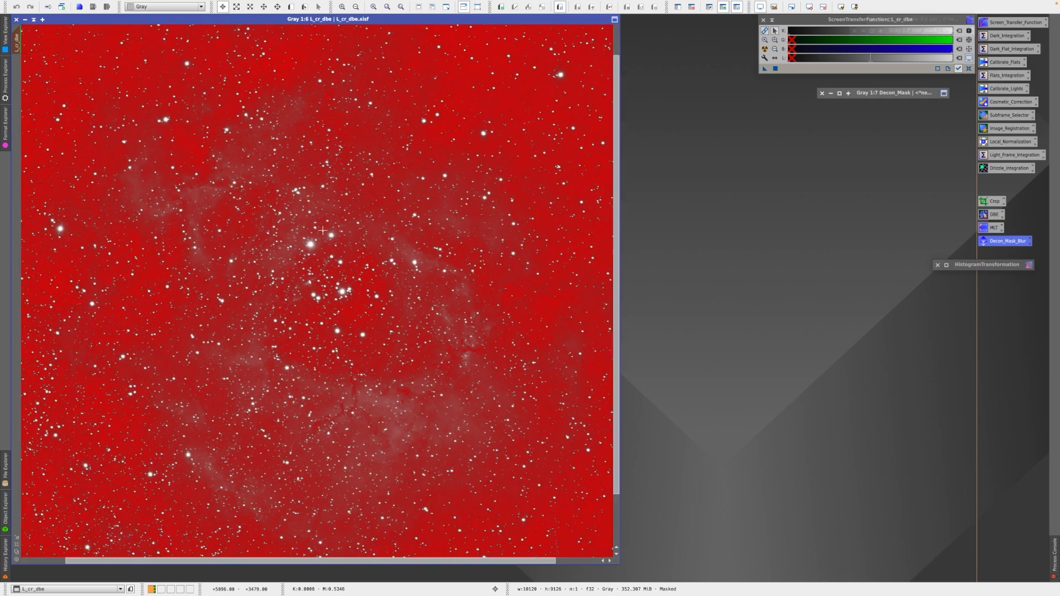
pyautogui.scroll(1, 325, 233)
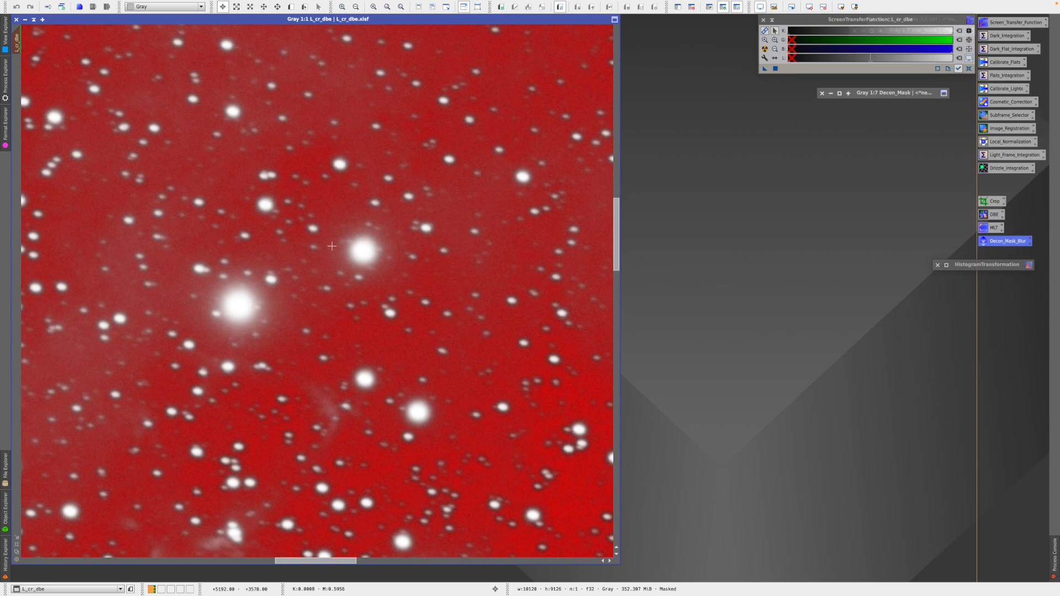
pyautogui.hotkey('ctrl', 'k')
pyautogui.hotkey('ctrl', 'k')
pyautogui.hotkey('ctrl', 'k')
pyautogui.hotkey('ctrl', 'k')
pyautogui.hotkey('ctrl', 'k')
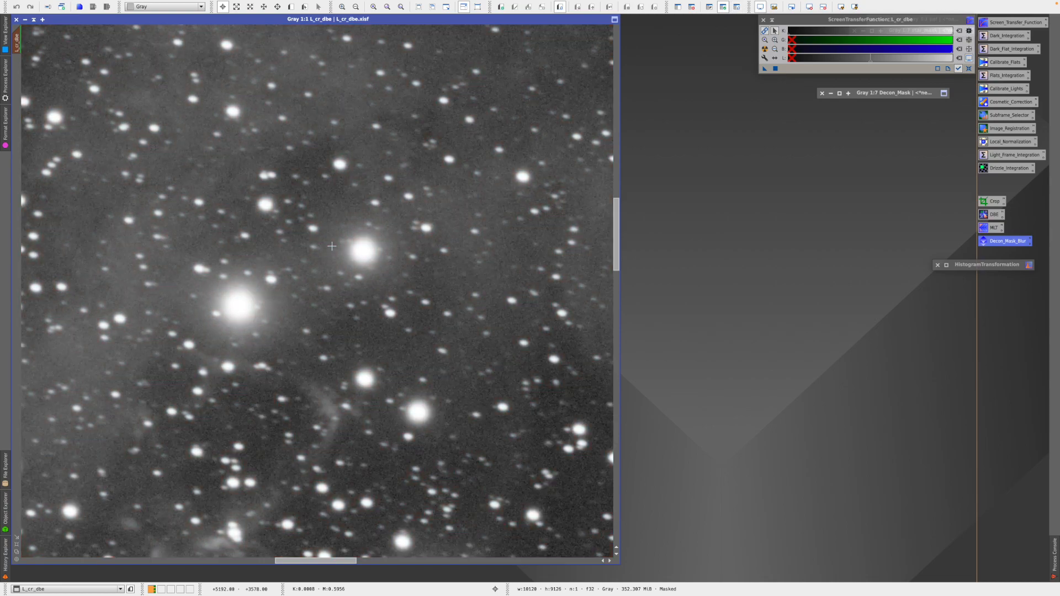
pyautogui.hotkey('ctrl', 'k')
pyautogui.hotkey('ctrl', 'k')
pyautogui.hotkey('ctrl', 'k')
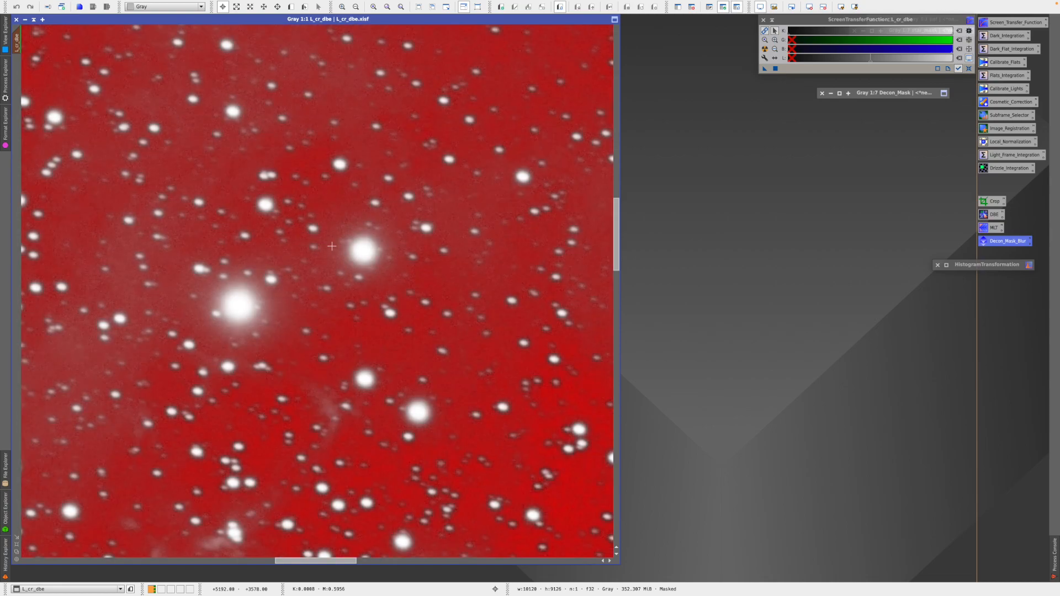
pyautogui.hotkey('ctrl', 'k')
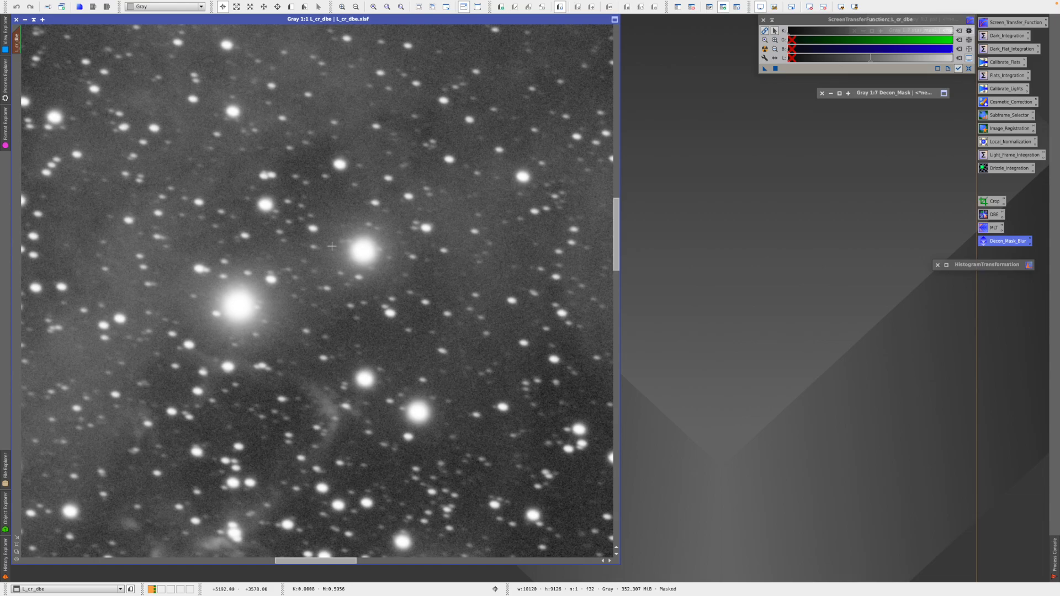
# - Invert the mask on L_cr_dbe and display the inverted overlay
pyautogui.moveTo(164, 3)
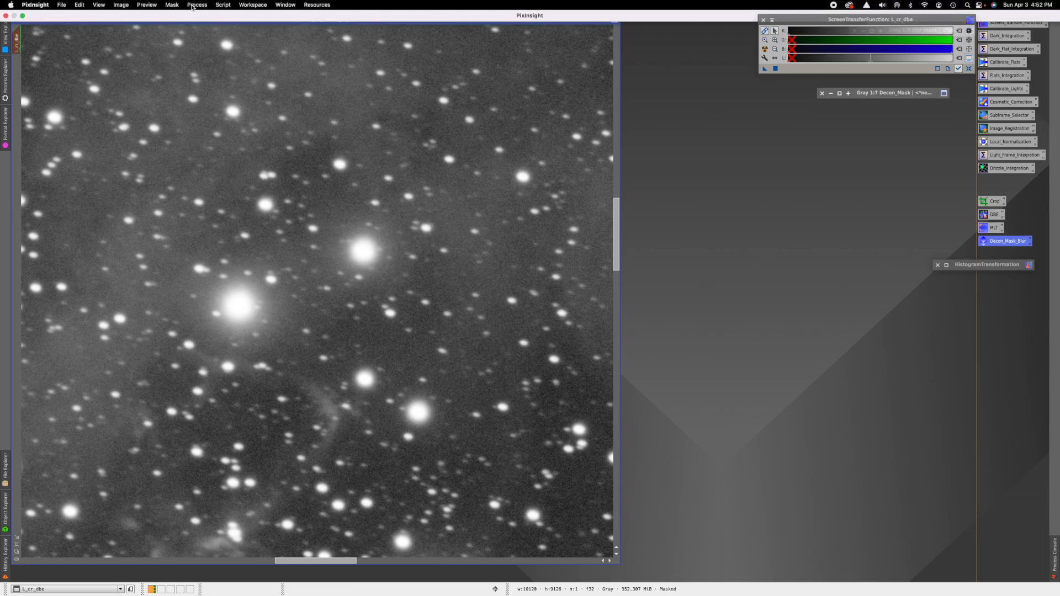
pyautogui.click(170, 6)
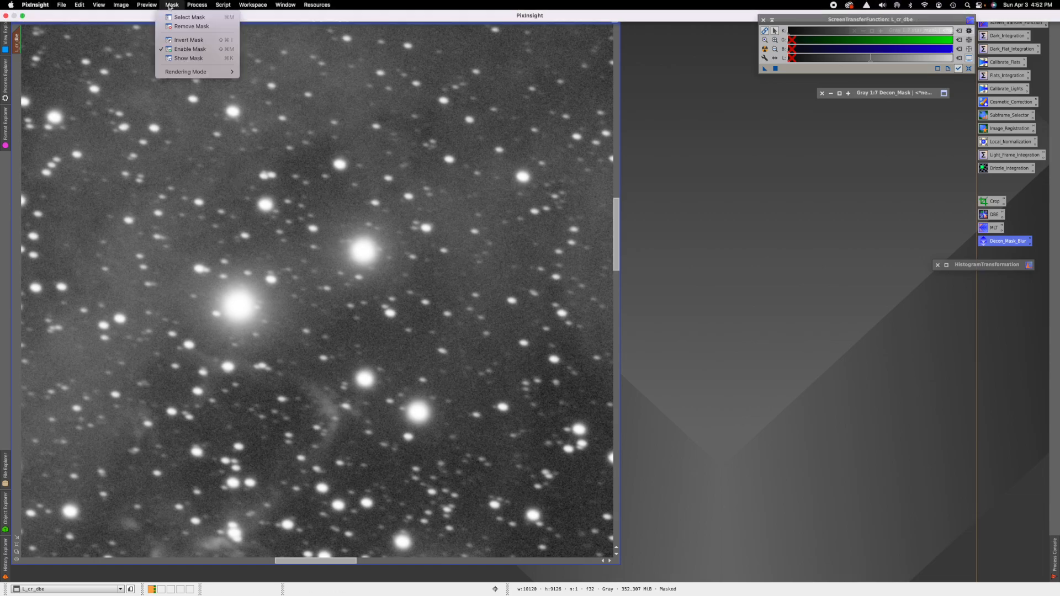
pyautogui.click(175, 41)
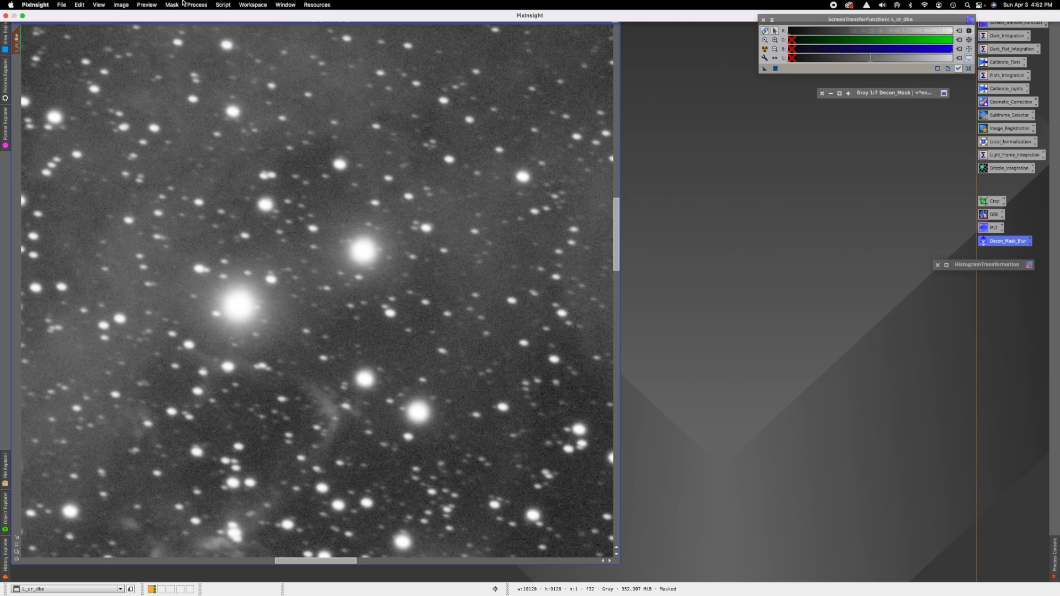
pyautogui.press('super+k')
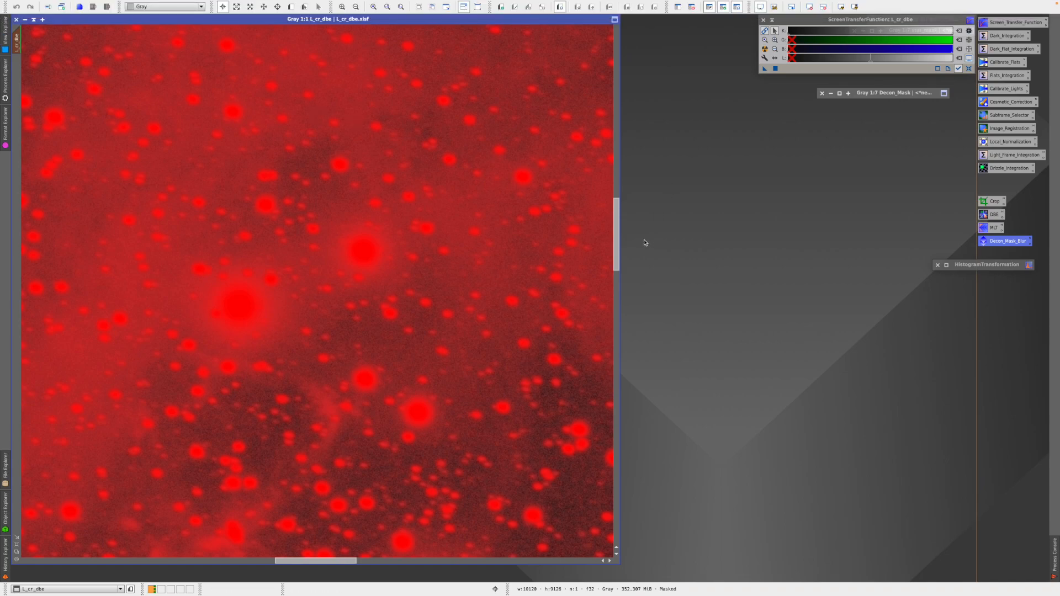
# - Toggle the mask overlay on and off to check its coverage on L_cr_dbe
pyautogui.moveTo(617, 244); pyautogui.dragTo(617, 266)
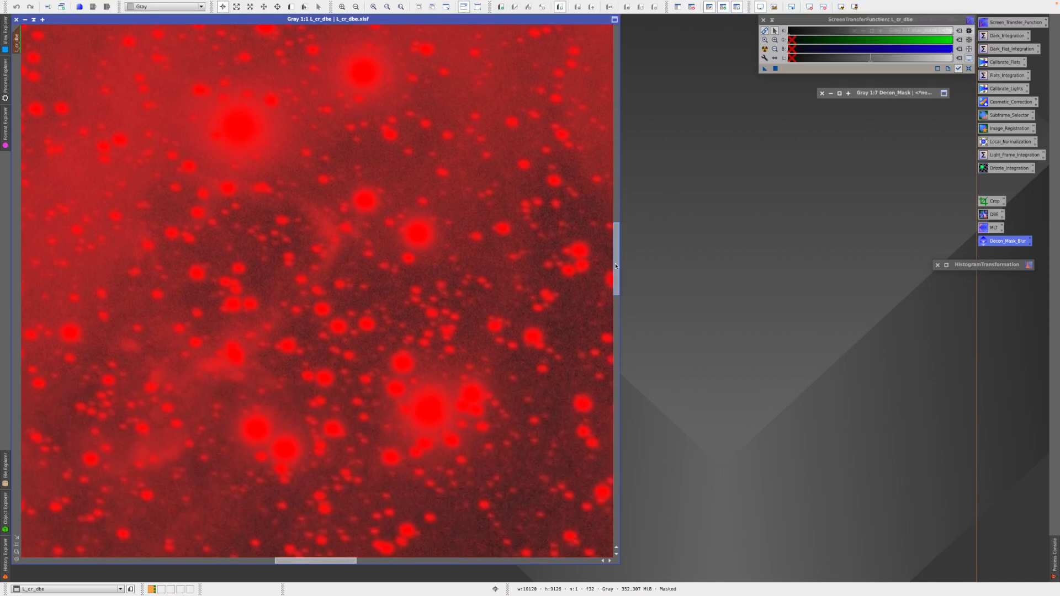
pyautogui.press('super+k')
pyautogui.press('super+k')
pyautogui.press('super+k')
pyautogui.press('super+k')
pyautogui.press('super+k')
pyautogui.press('super+k')
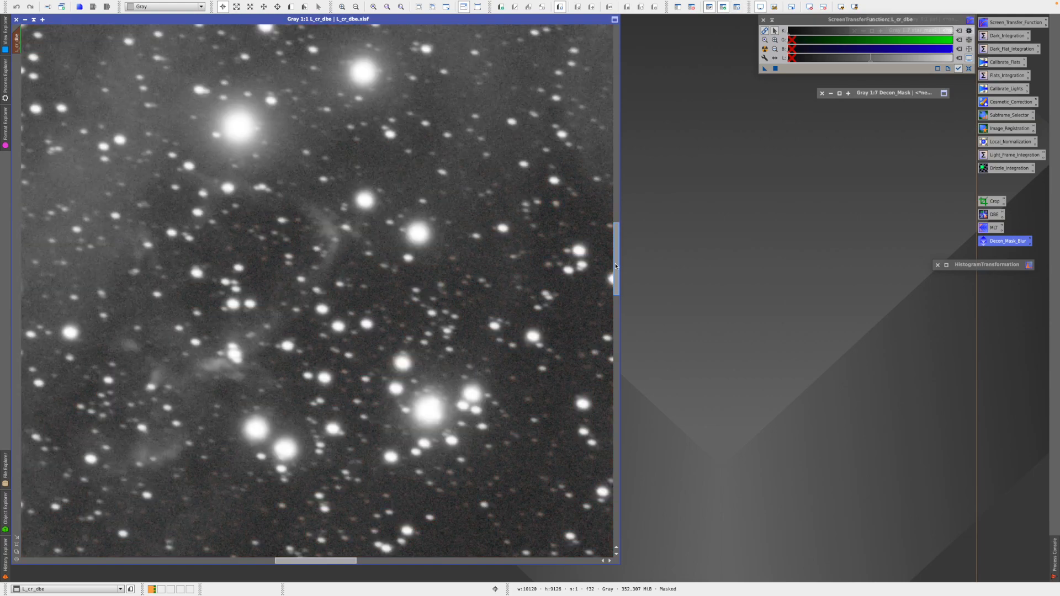
pyautogui.press('super+k')
pyautogui.press('super+k')
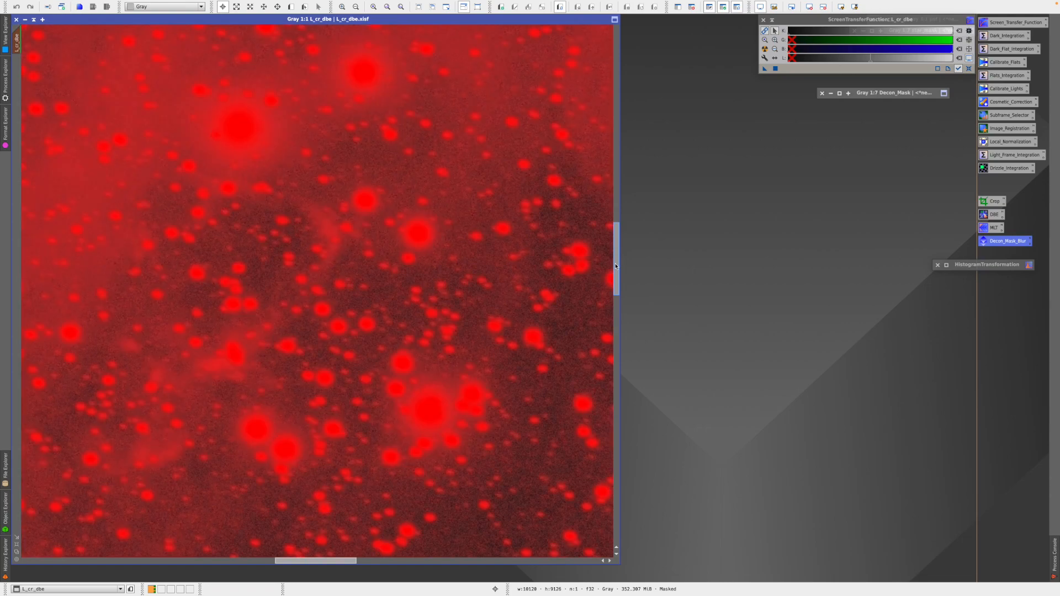
pyautogui.press('super+k')
pyautogui.press('super+k')
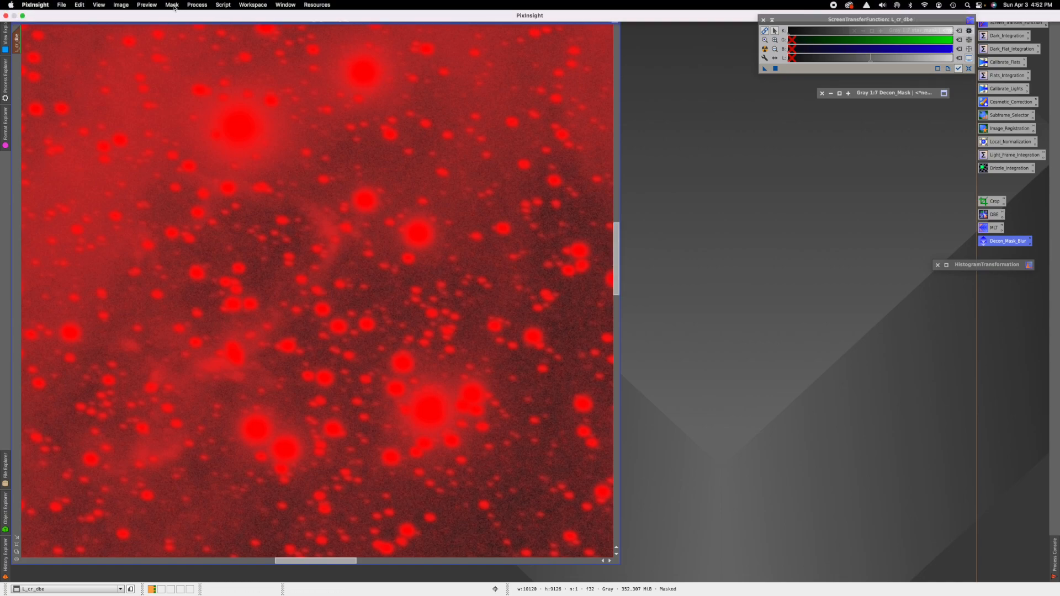
# - Invert the mask to protect the background, fit the image to view, and hide the overlay
pyautogui.click(172, 5)
pyautogui.click(172, 39)
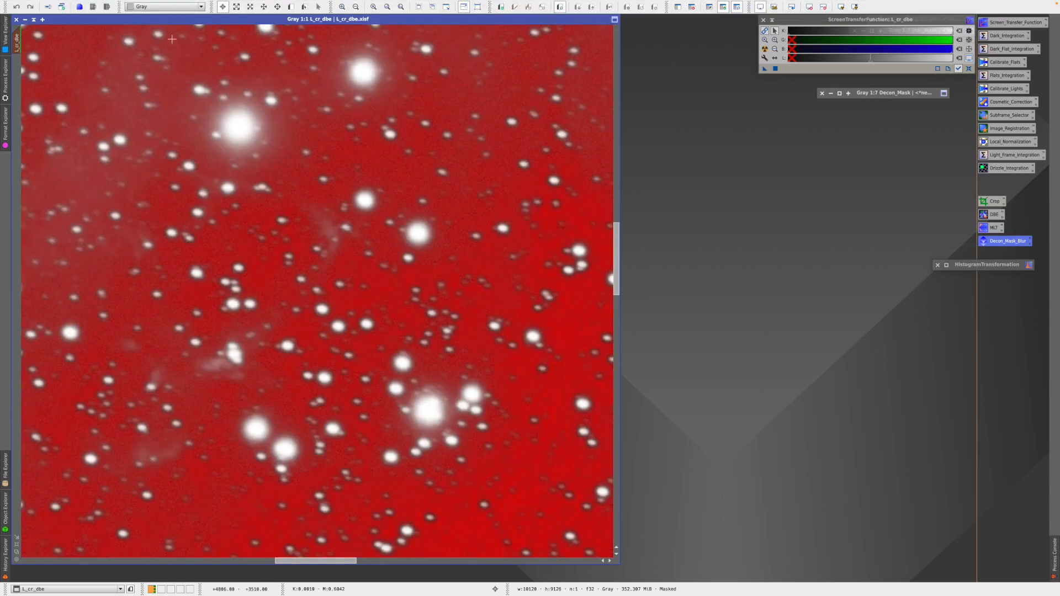
pyautogui.click(16, 551)
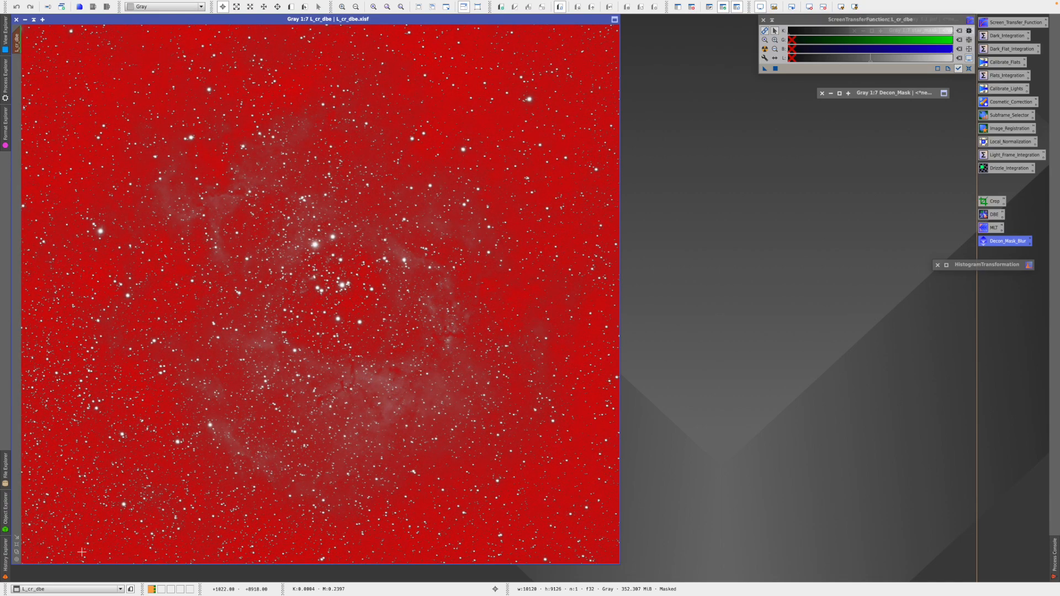
pyautogui.hotkey('ctrl', 'k')
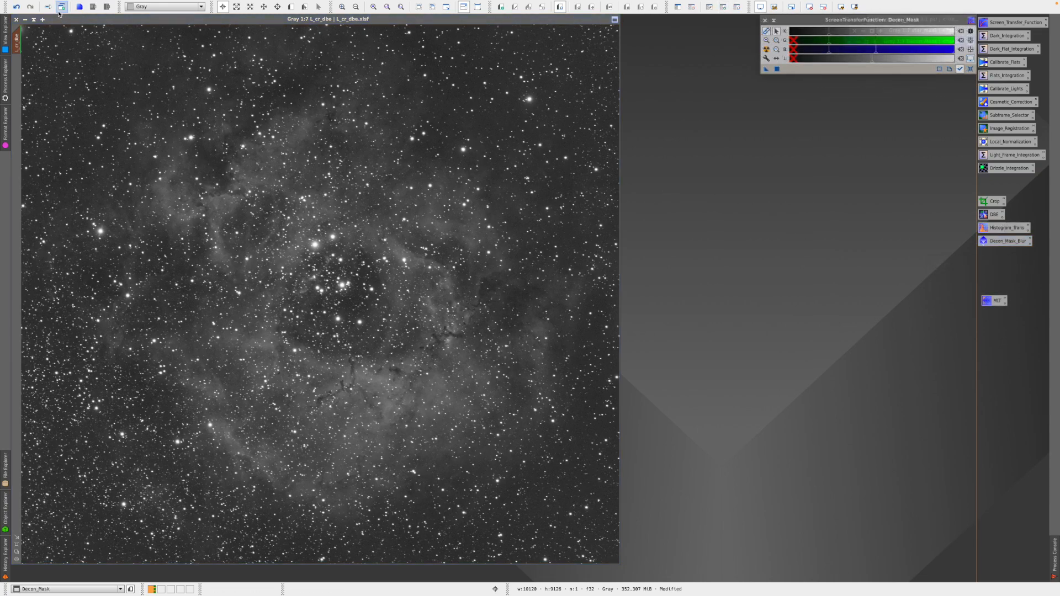
# - Open the Deconvolution tool and raise wavelet regularization to 4 layers (thresholds 3, 2, 1, 1)
pyautogui.moveTo(115, 3)
pyautogui.click(194, 5)
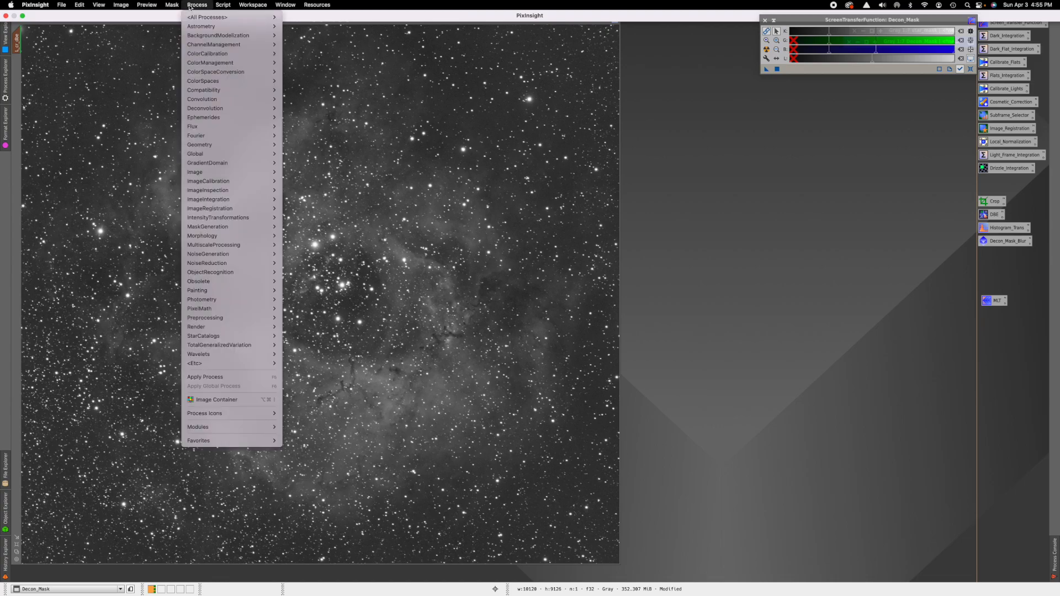
pyautogui.moveTo(201, 111)
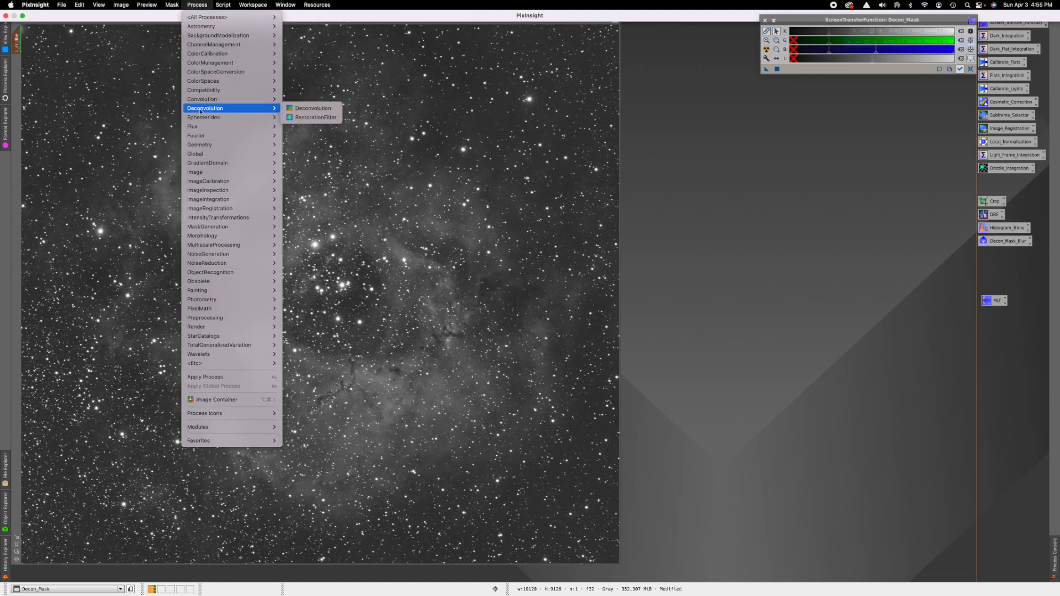
pyautogui.click(303, 111)
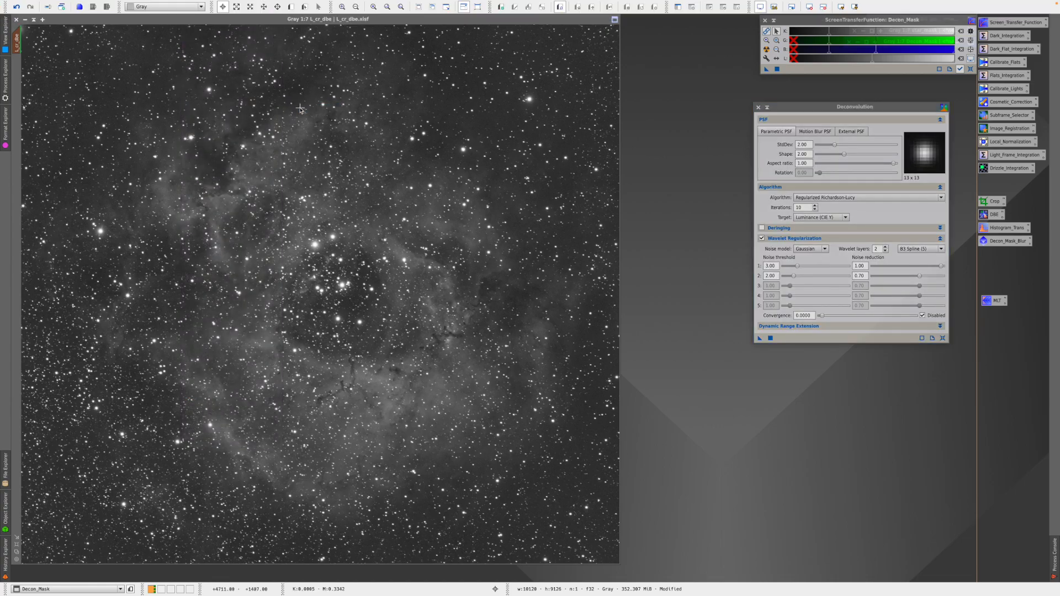
pyautogui.moveTo(871, 109); pyautogui.dragTo(819, 139)
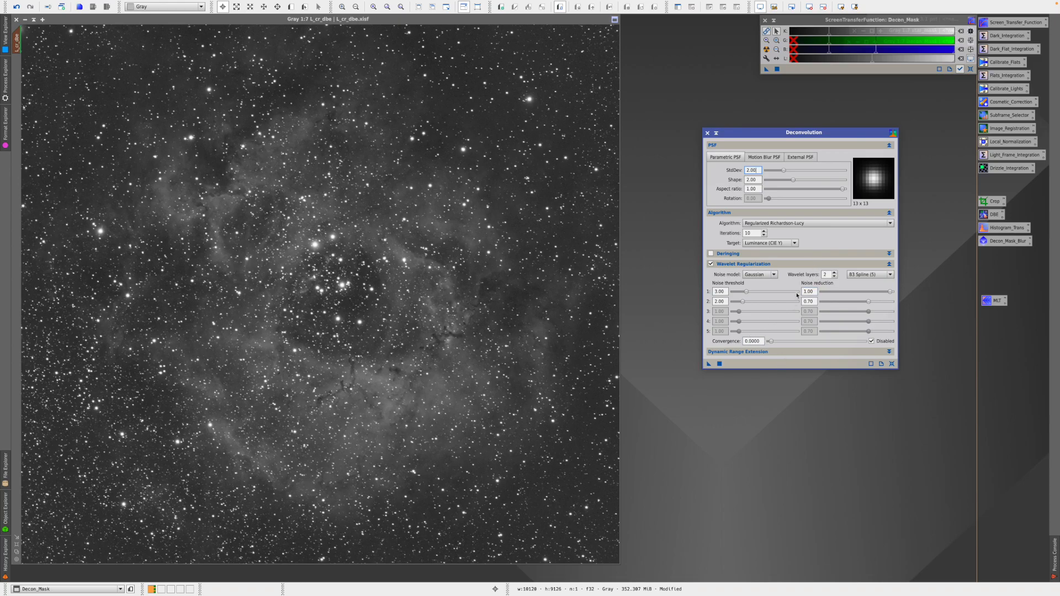
pyautogui.click(835, 273)
pyautogui.click(834, 273)
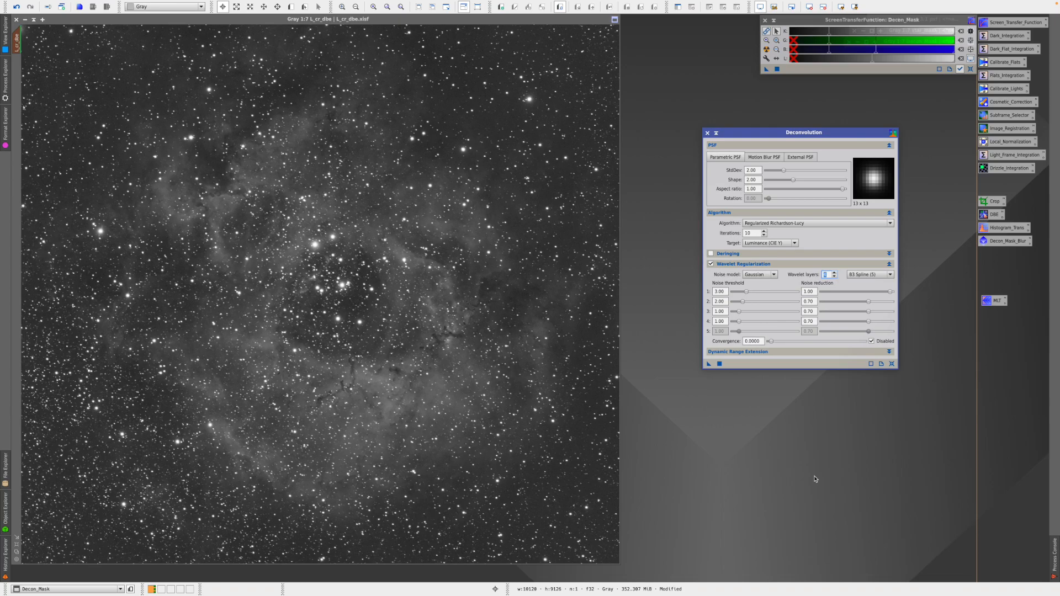
# - Select the psf image as the external PSF and set iterations to 20
pyautogui.click(803, 159)
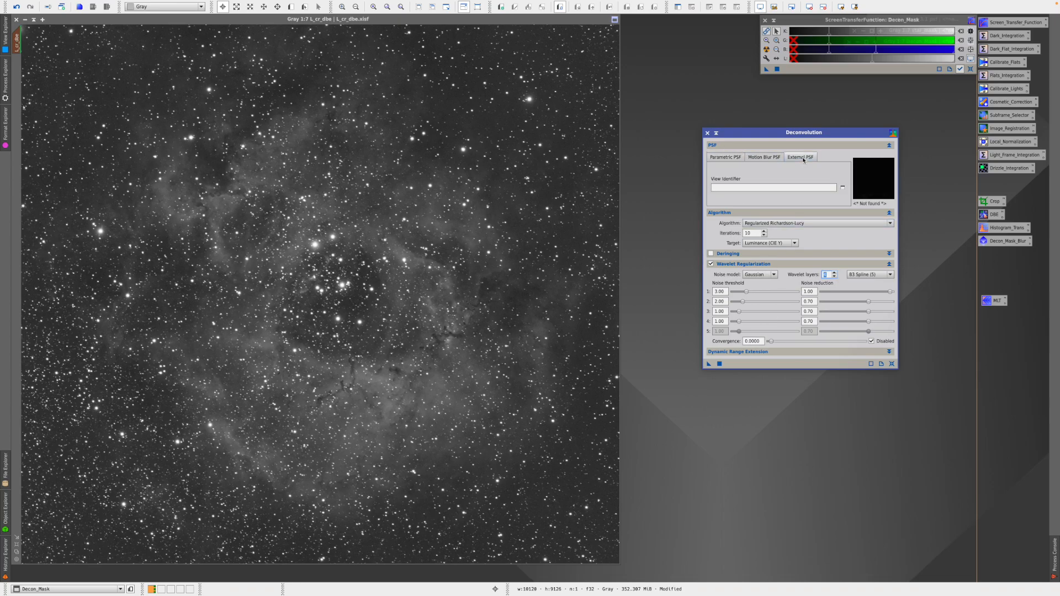
pyautogui.click(842, 188)
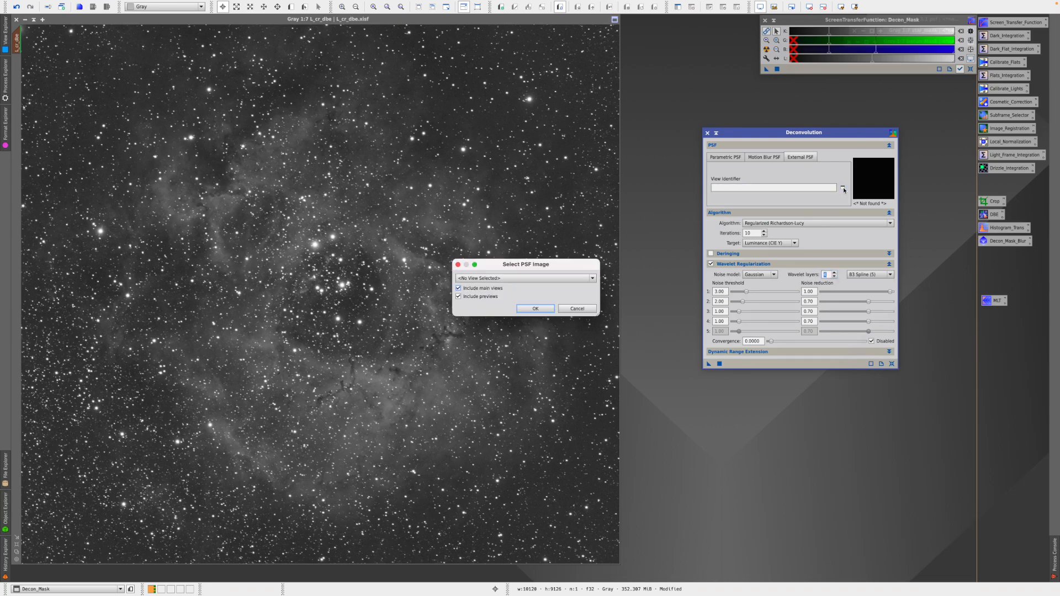
pyautogui.click(592, 278)
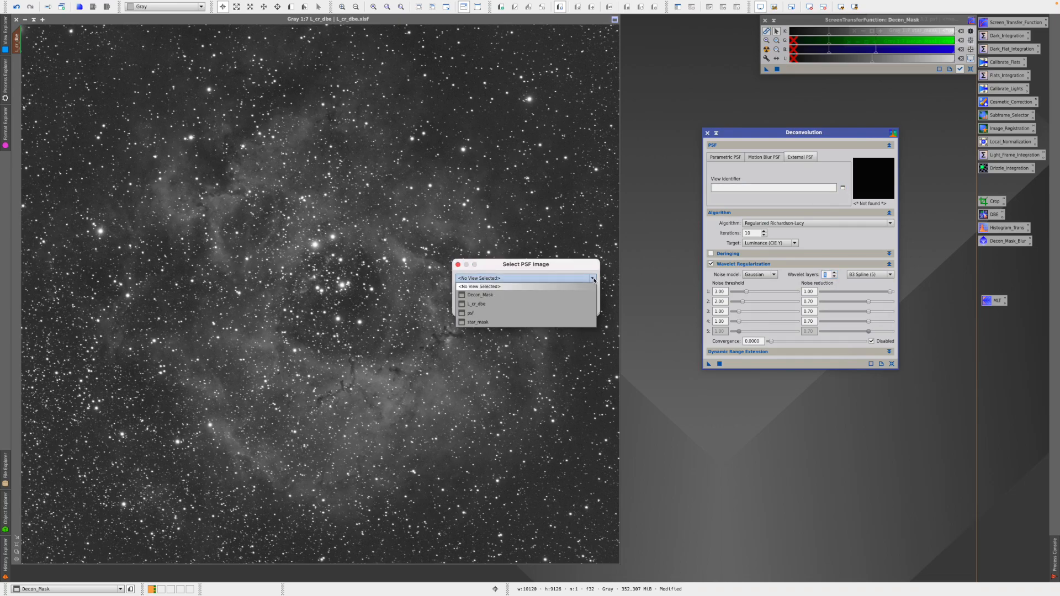
pyautogui.click(476, 313)
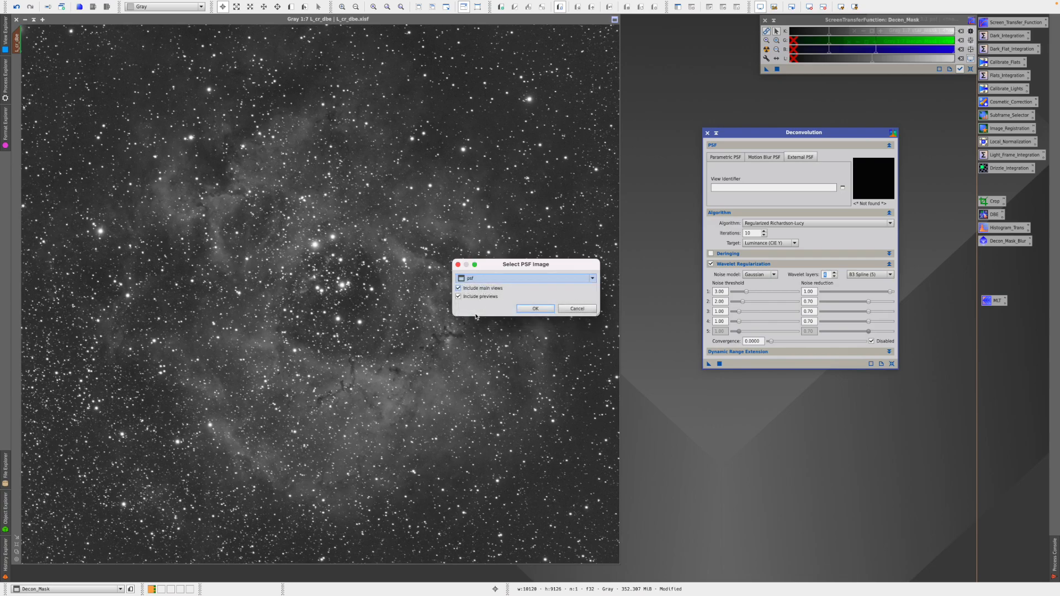
pyautogui.click(536, 309)
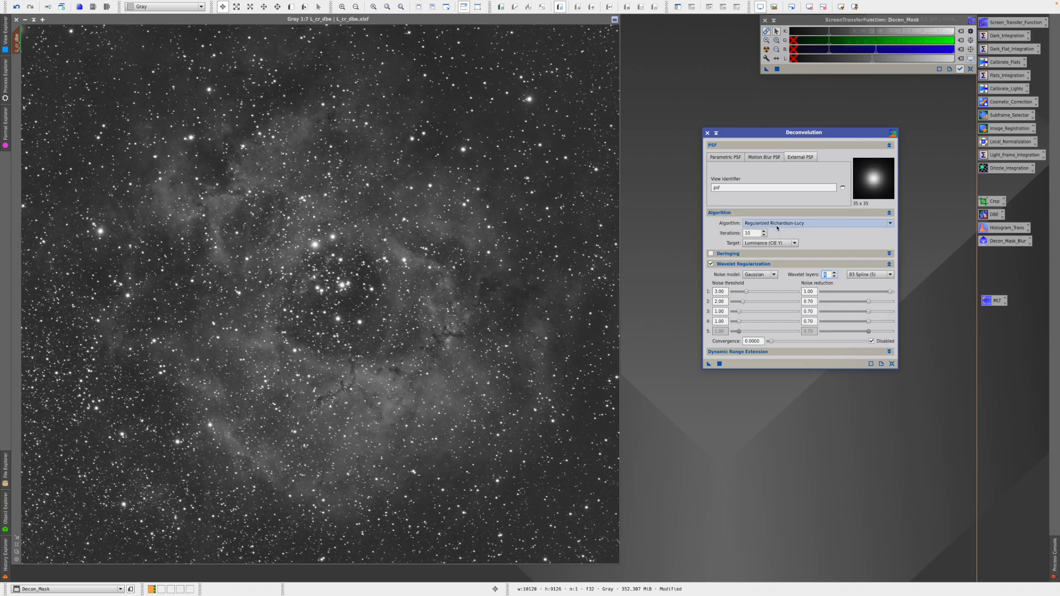
pyautogui.moveTo(754, 233); pyautogui.dragTo(736, 235)
pyautogui.write('20')
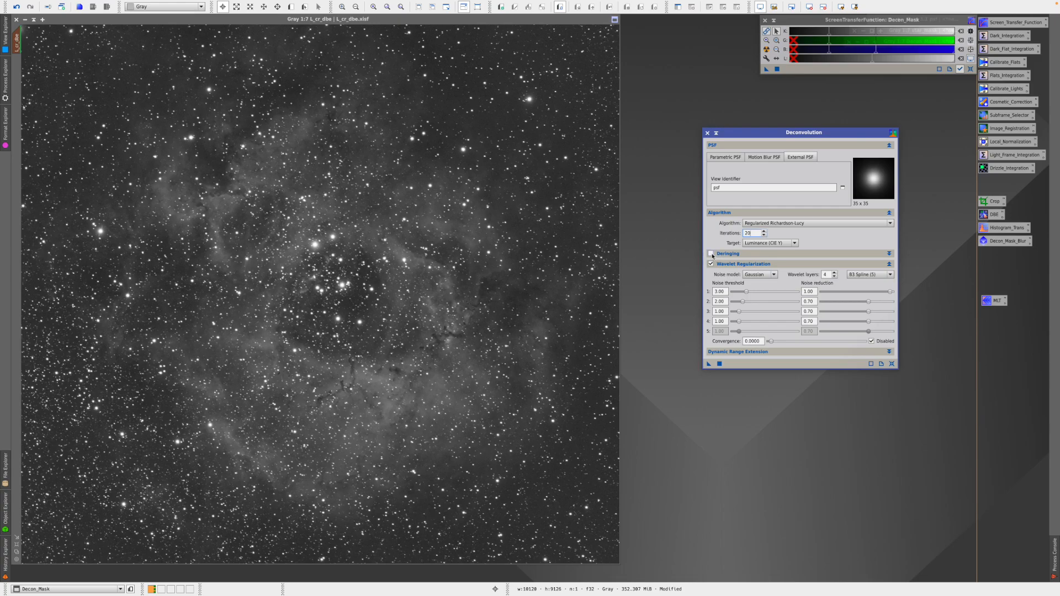
# - Expand Deringing and enable local deringing using star_mask as the local support image
pyautogui.click(889, 254)
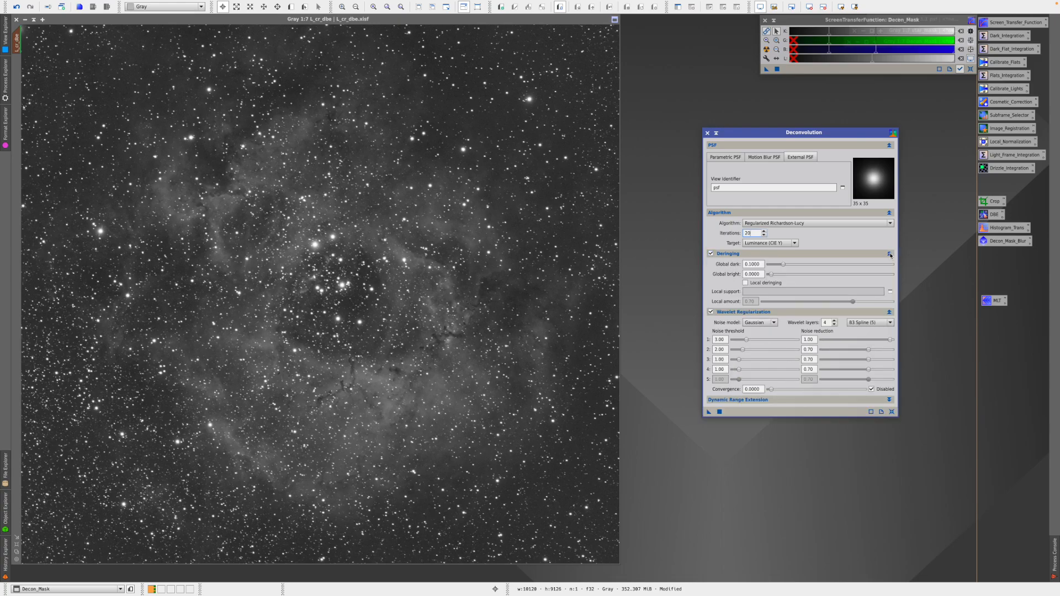
pyautogui.click(745, 283)
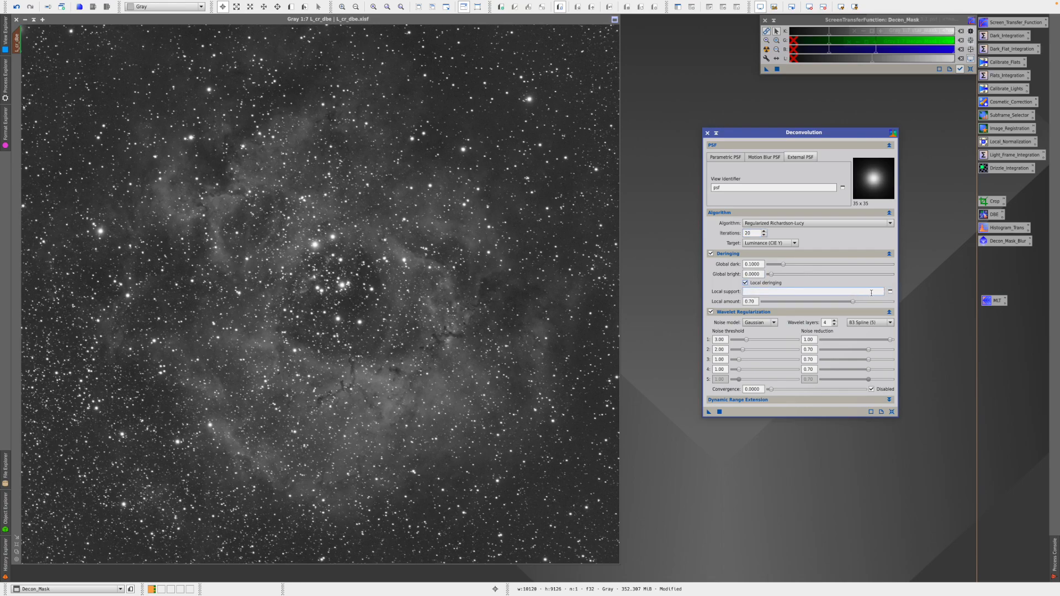
pyautogui.click(890, 292)
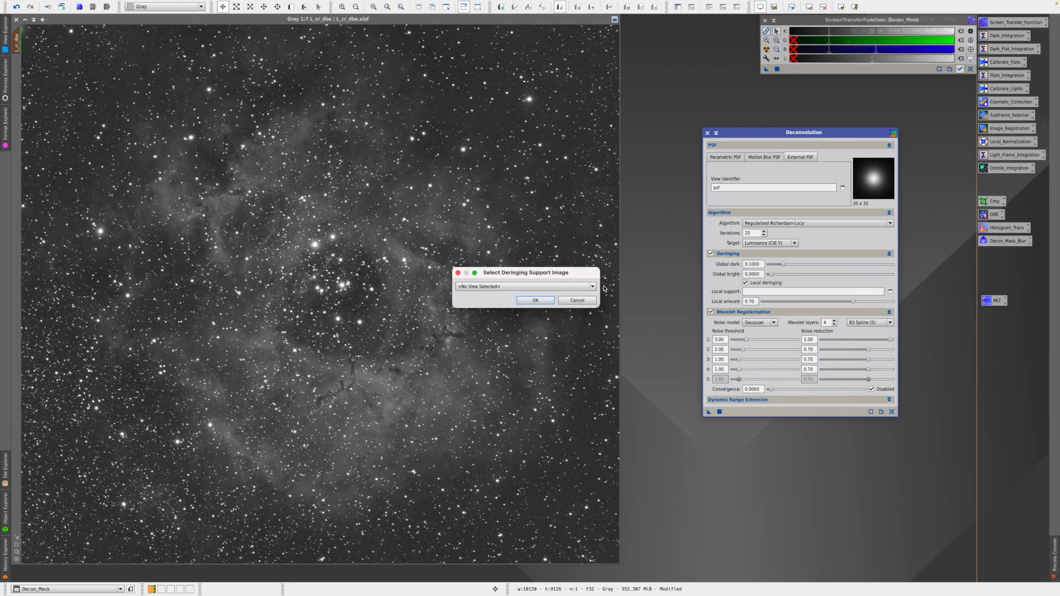
pyautogui.click(593, 286)
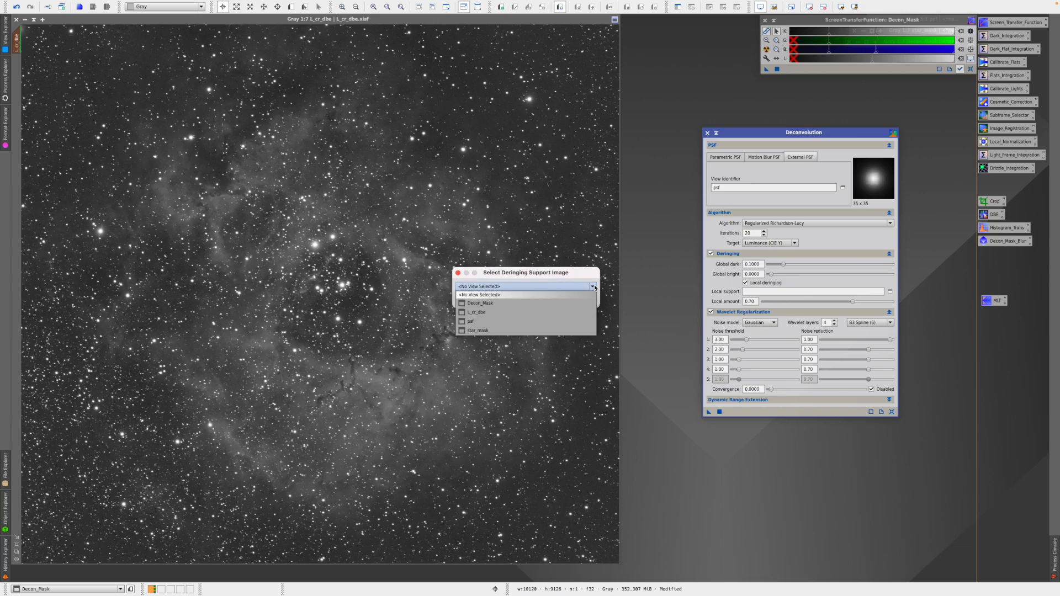
pyautogui.click(521, 331)
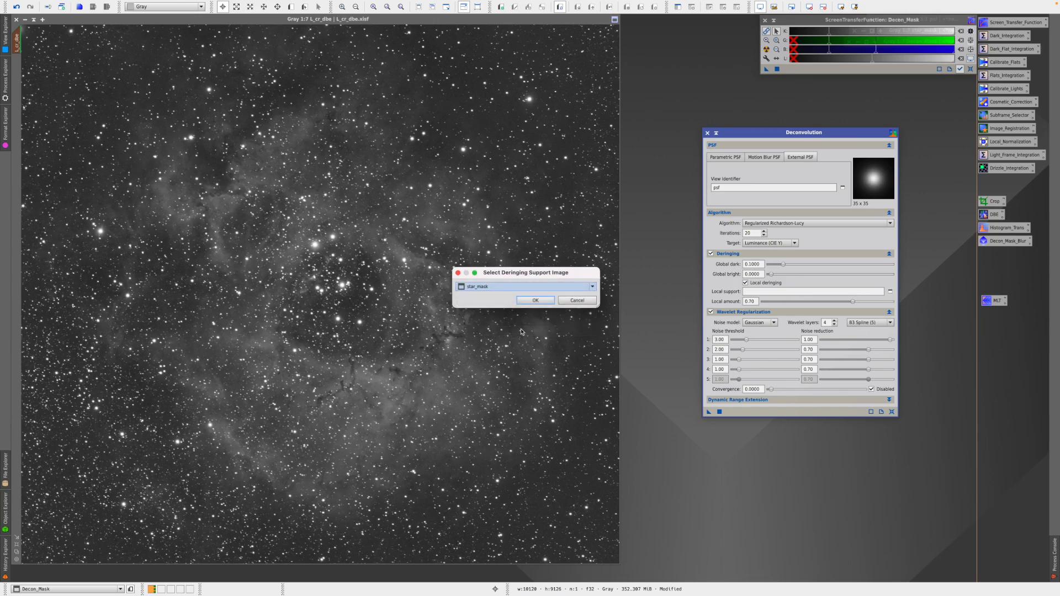
pyautogui.click(536, 300)
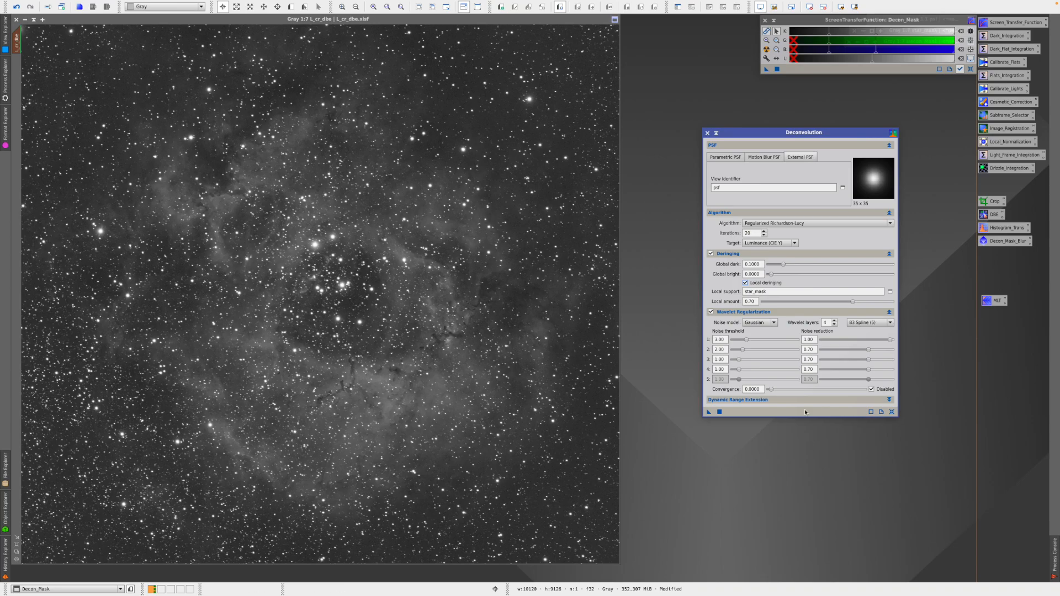
pyautogui.moveTo(793, 138); pyautogui.dragTo(834, 94)
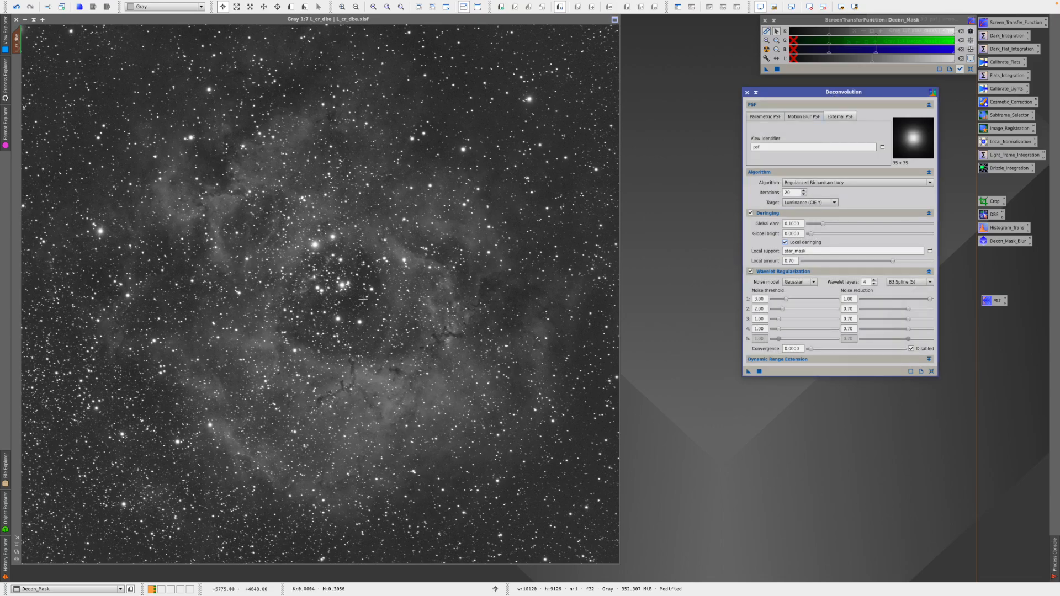
# - Draw Preview01 near the nebula centre and Preview02 on the upper-right star field, then display Preview01
pyautogui.click(291, 8)
pyautogui.moveTo(314, 306); pyautogui.dragTo(387, 386)
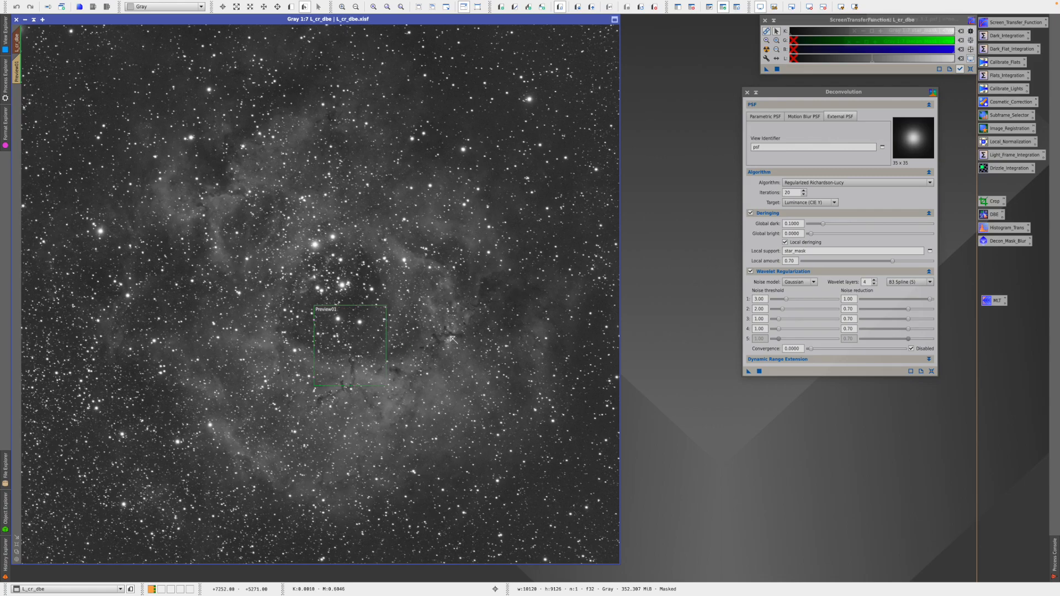
pyautogui.scroll(1, 617, 206)
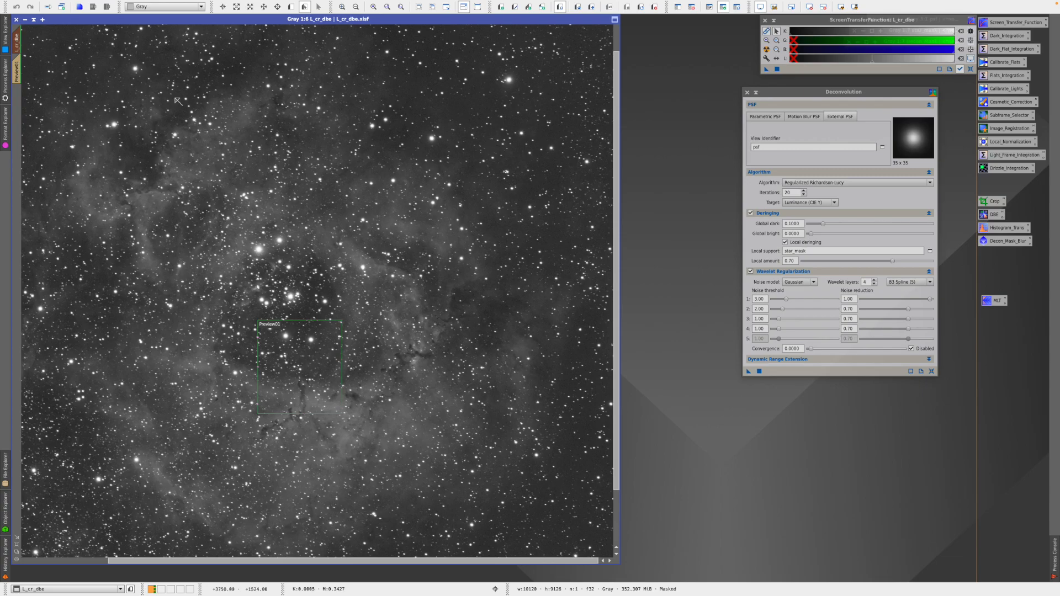
pyautogui.click(291, 7)
pyautogui.moveTo(442, 120); pyautogui.dragTo(525, 202)
pyautogui.click(6, 124)
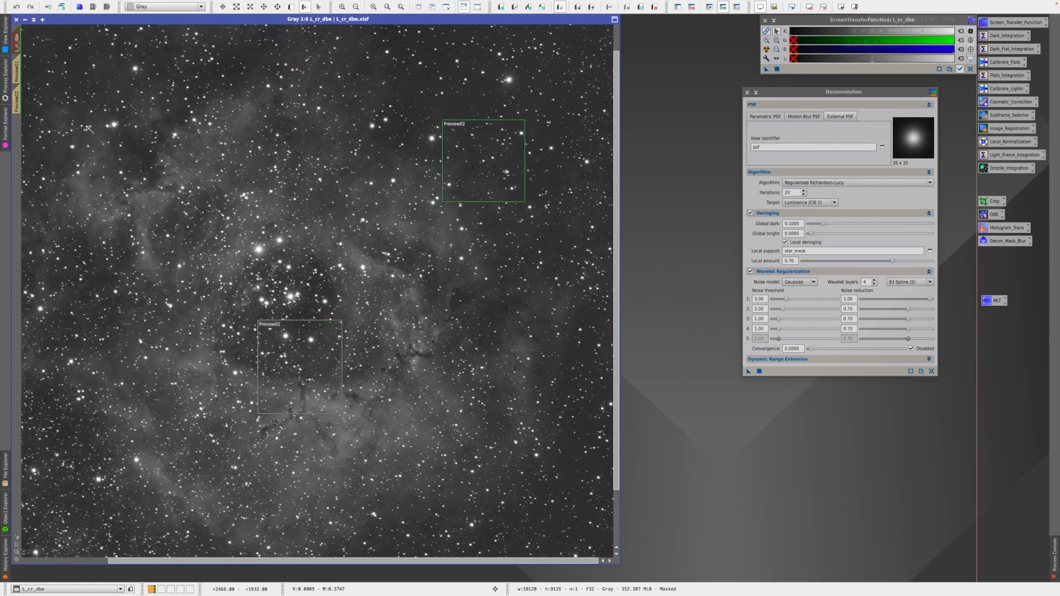
pyautogui.click(19, 69)
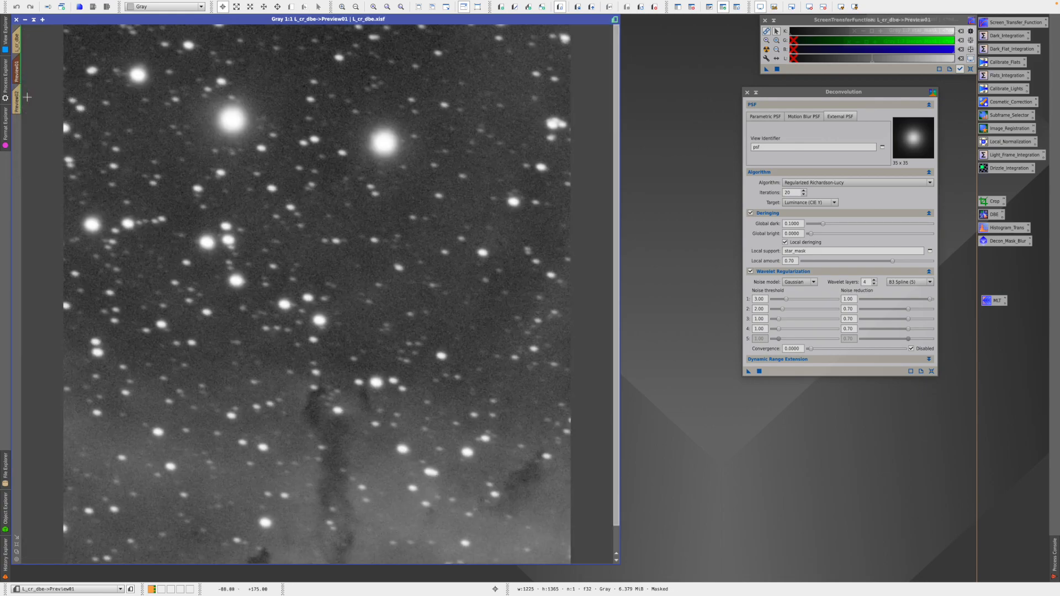
pyautogui.click(17, 545)
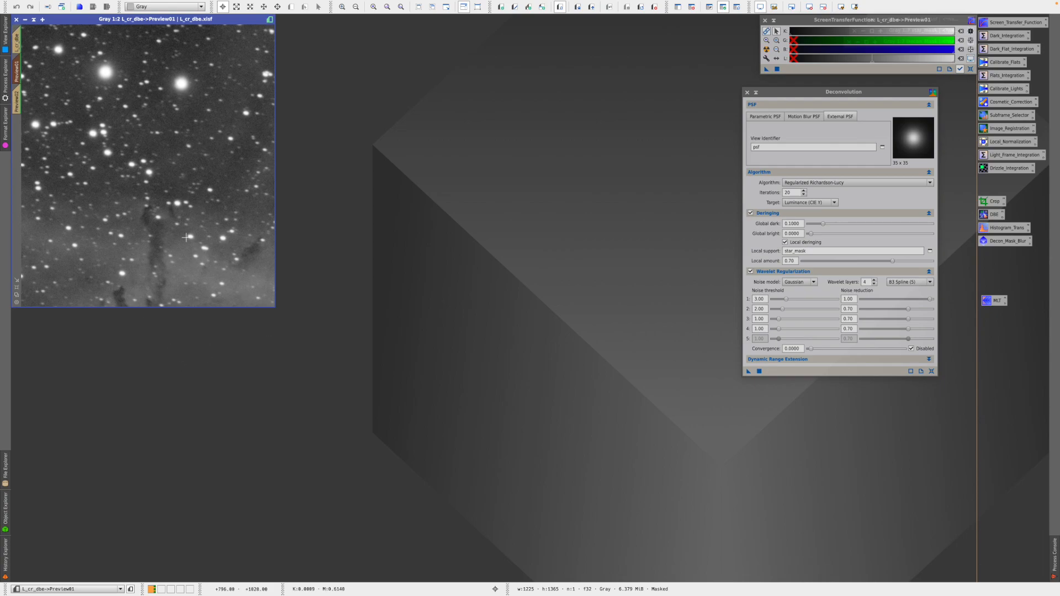
pyautogui.moveTo(274, 307); pyautogui.dragTo(436, 475)
pyautogui.scroll(1, 361, 376)
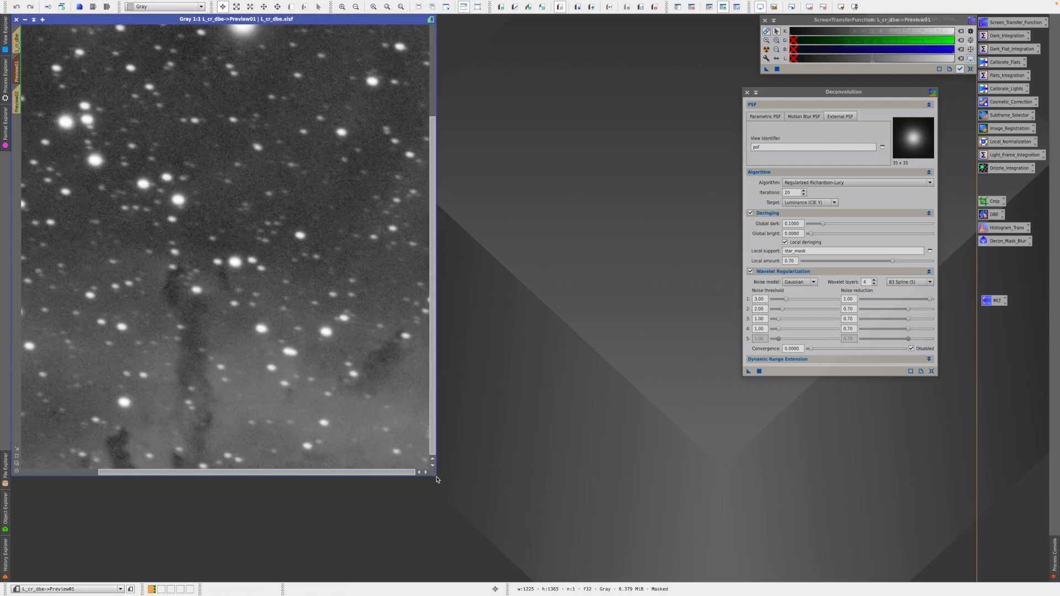
pyautogui.moveTo(436, 479); pyautogui.dragTo(501, 541)
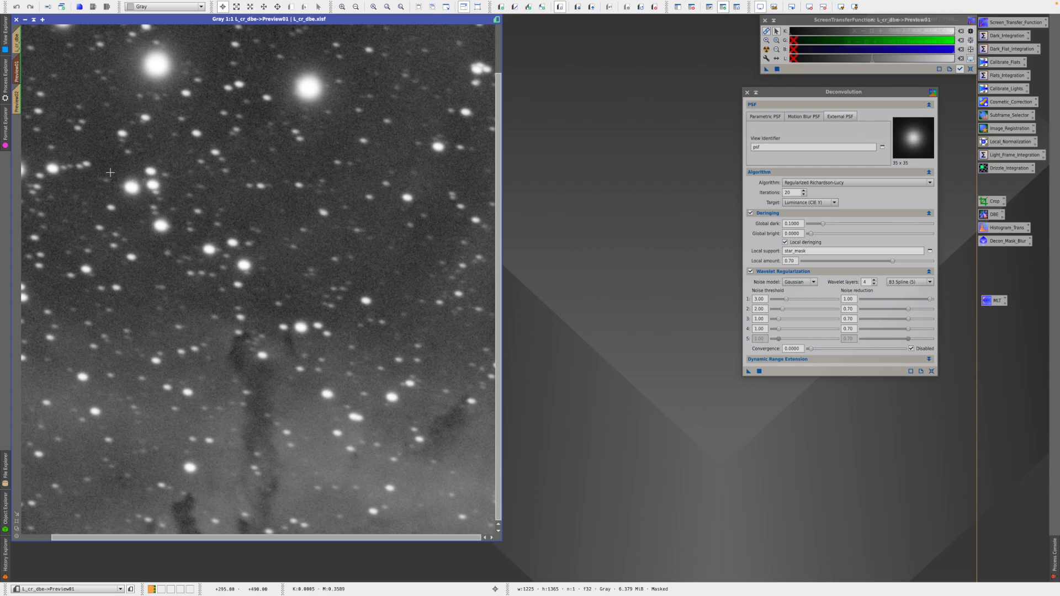
# - Trial-deconvolve Preview01, lower global dark deringing to 0, and undo the ringing-heavy result
pyautogui.click(749, 373)
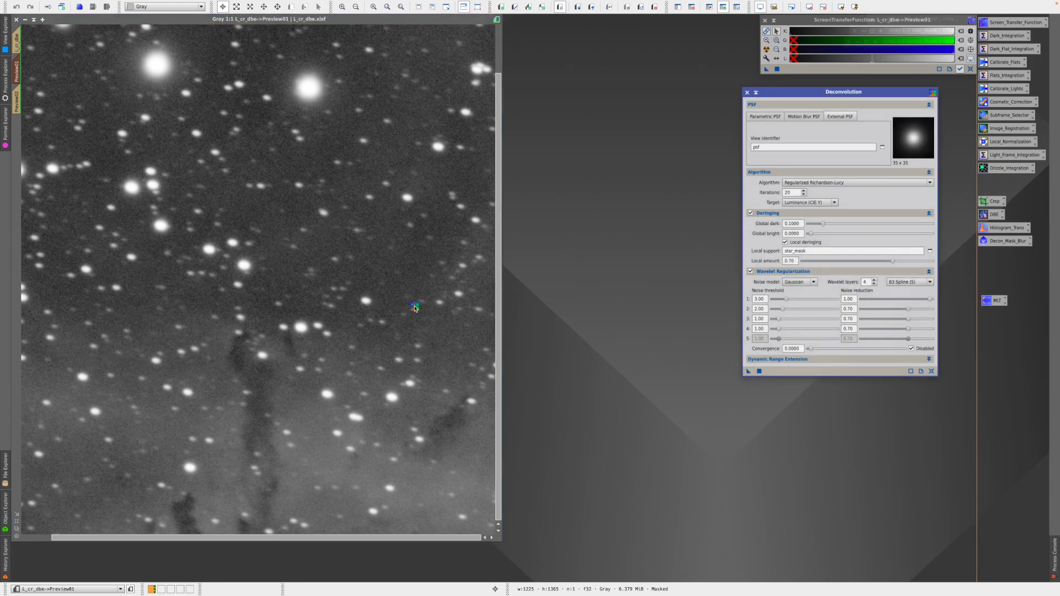
pyautogui.moveTo(415, 308); pyautogui.dragTo(415, 309)
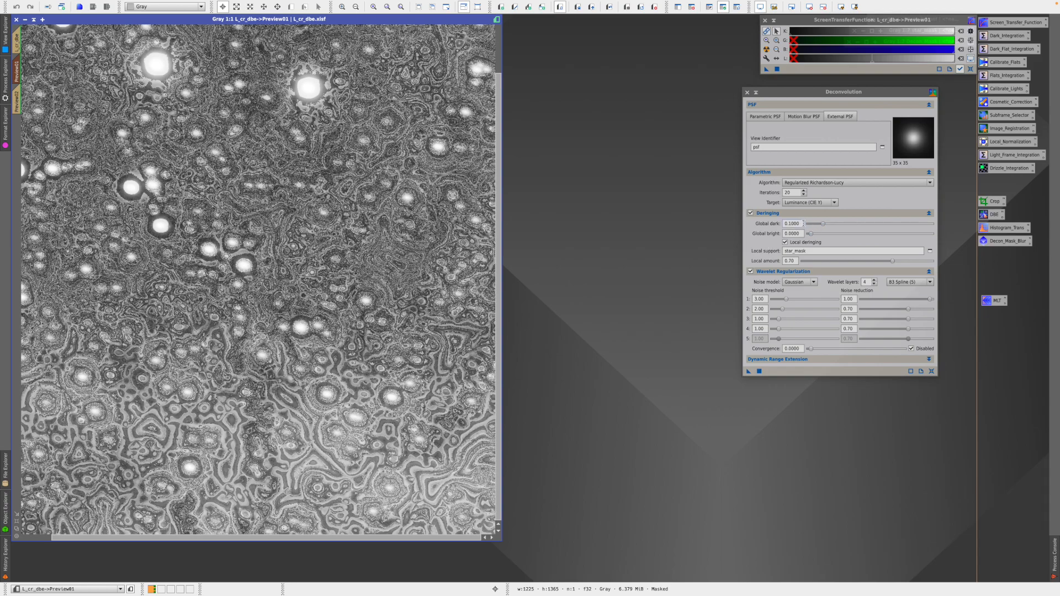
pyautogui.moveTo(823, 225); pyautogui.dragTo(811, 227)
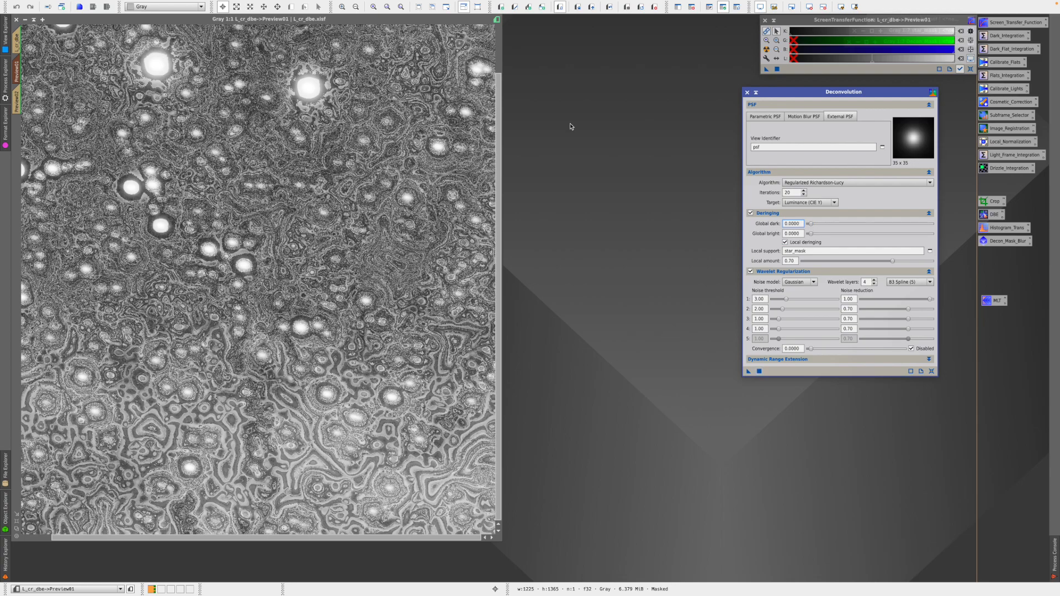
pyautogui.click(609, 7)
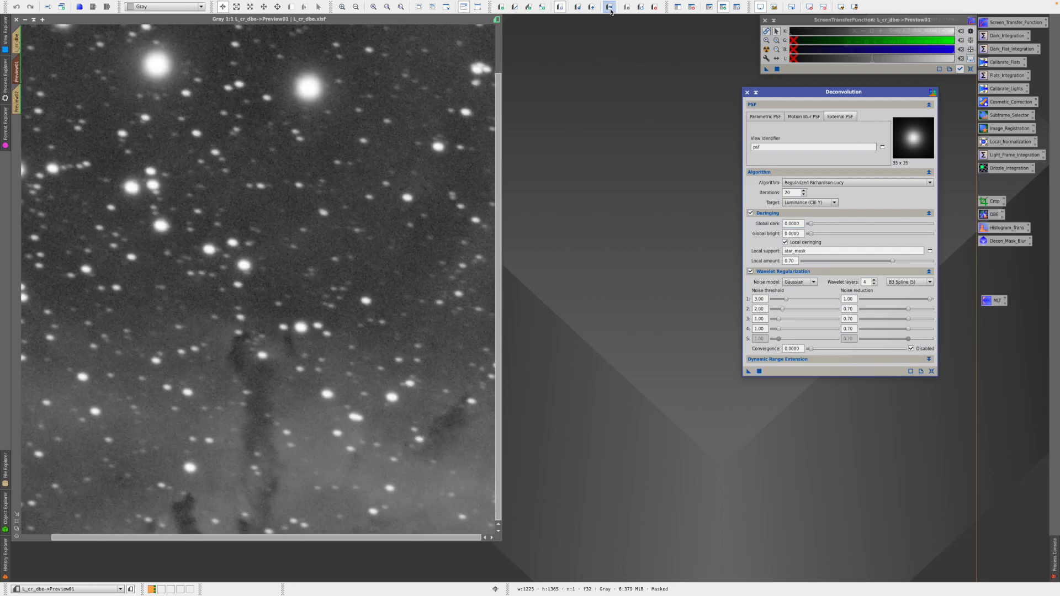
# - Deconvolve Preview01 with global dark at zero, then enter 0.002 as the global dark value
pyautogui.click(748, 372)
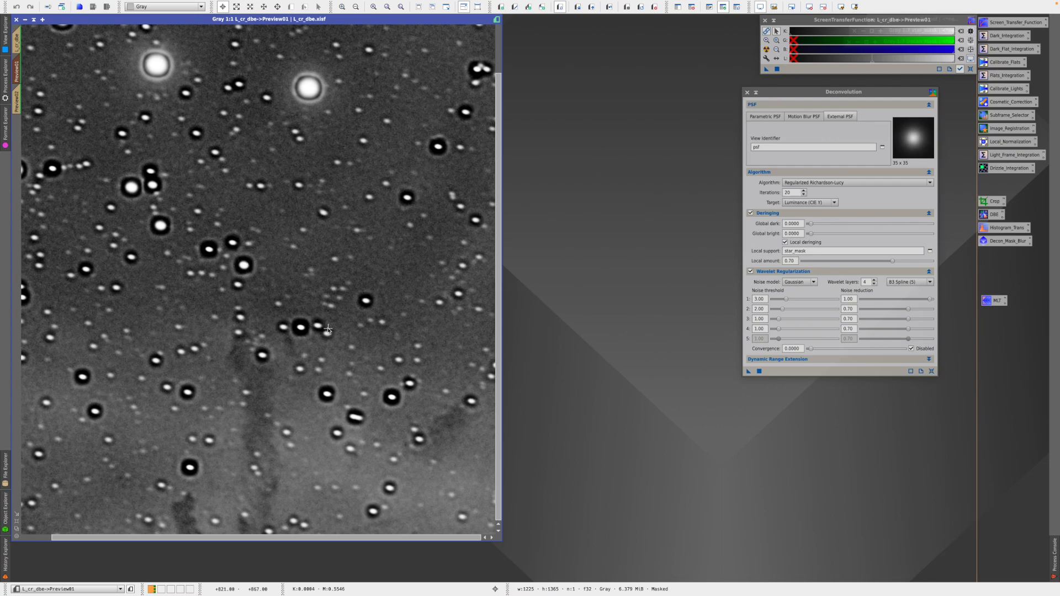
pyautogui.click(802, 223)
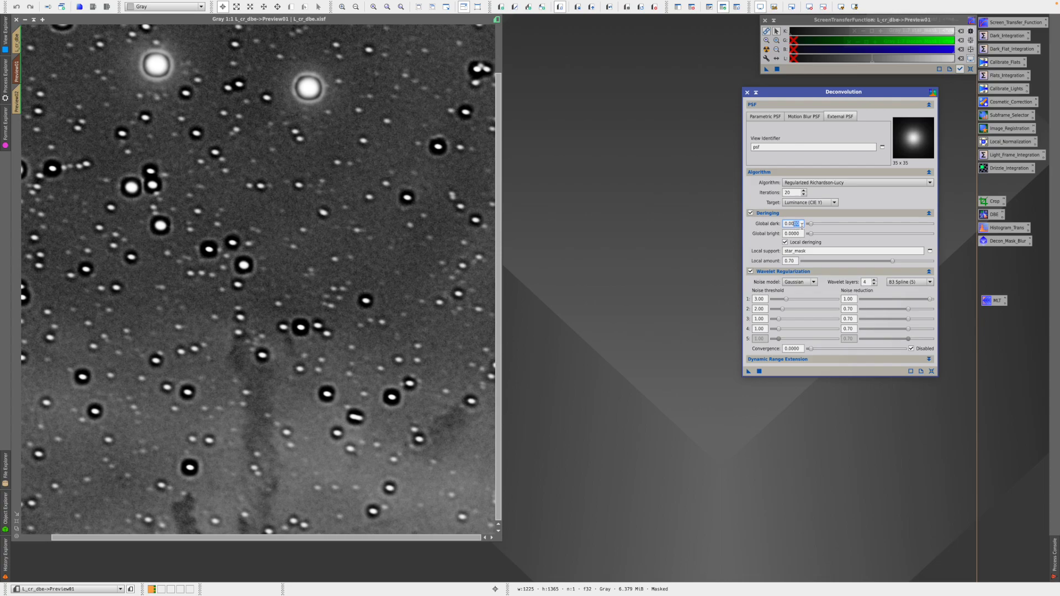
pyautogui.write('2')
# - Commit global dark 0.0020, rerun deconvolution on Preview01, and switch back to the original stars
pyautogui.press('Return')
pyautogui.click(610, 8)
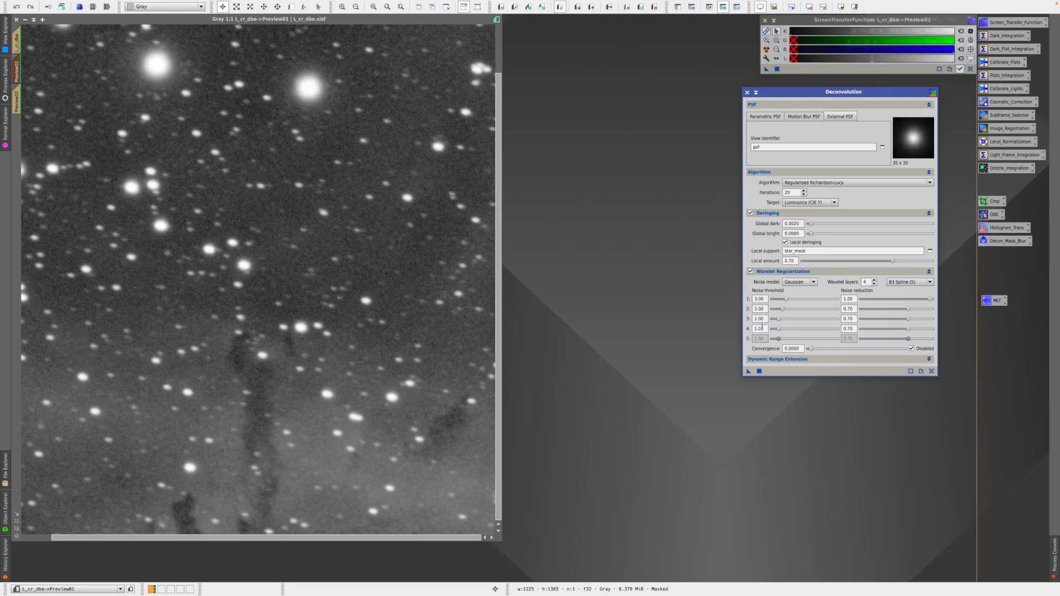
pyautogui.moveTo(748, 371); pyautogui.dragTo(431, 337)
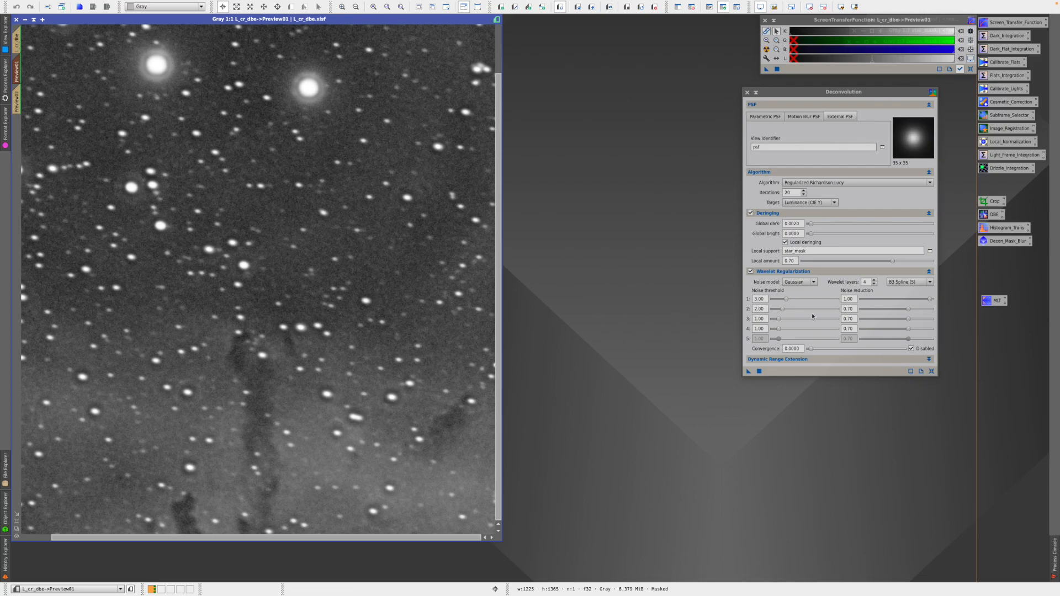
pyautogui.click(609, 7)
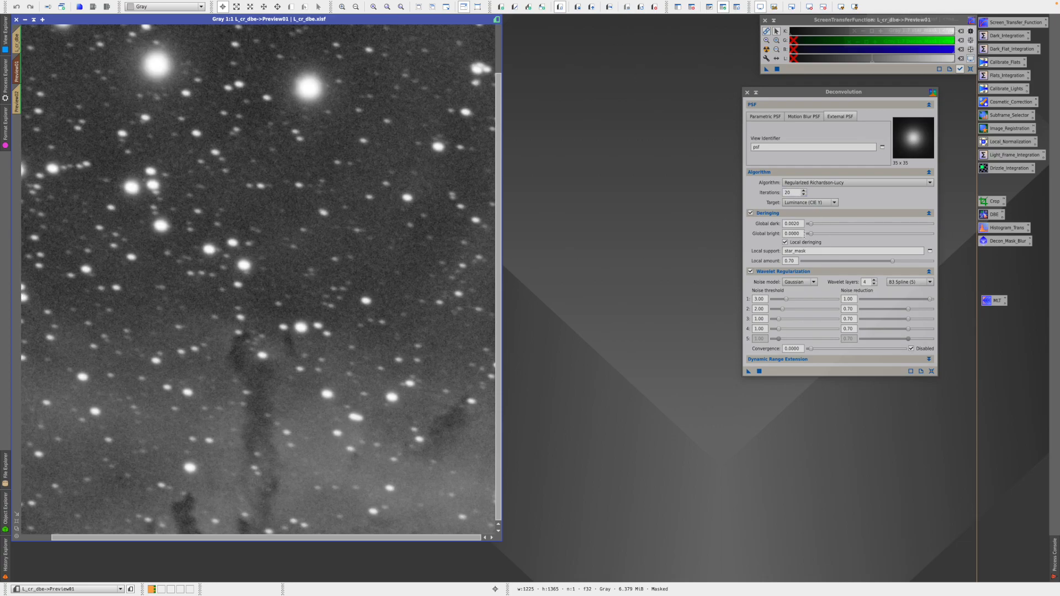
# - Deconvolve Preview01 with global dark 0.004 and briefly show the star mask overlay
pyautogui.click(797, 223)
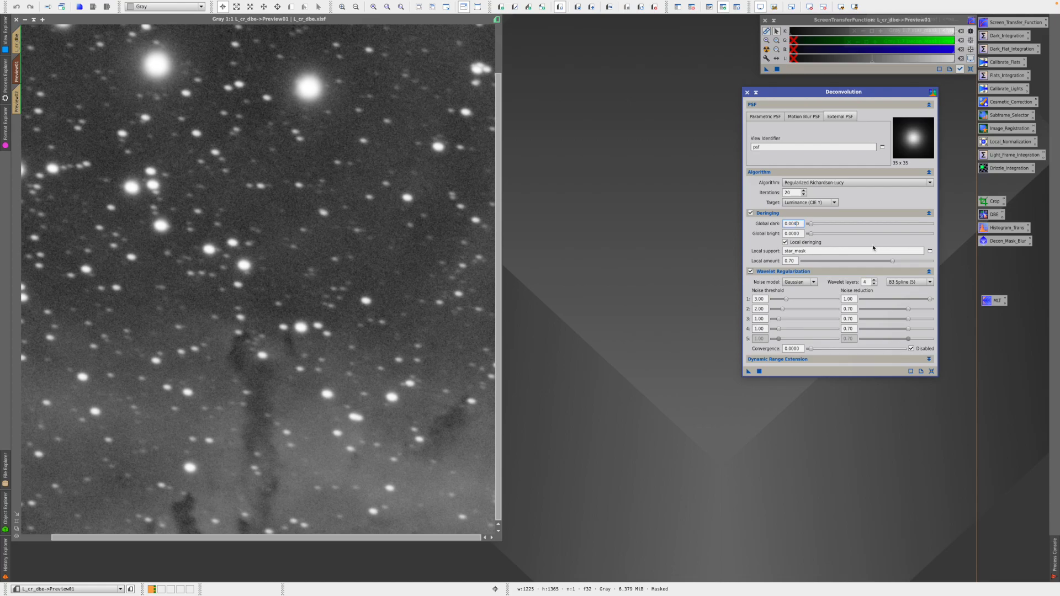
pyautogui.moveTo(749, 372); pyautogui.dragTo(400, 289)
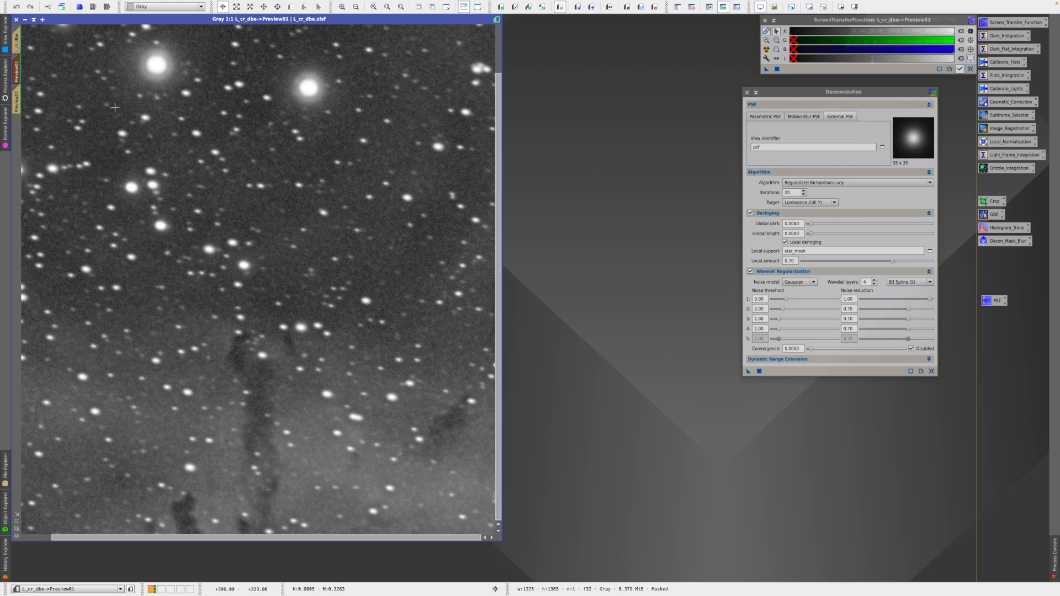
pyautogui.moveTo(179, 3)
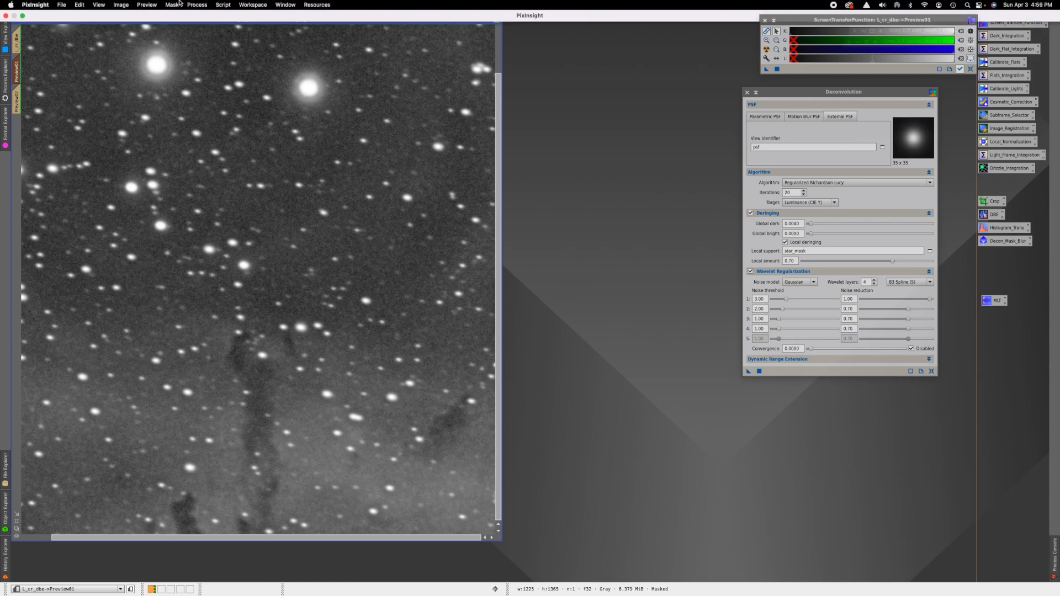
pyautogui.press('super+k')
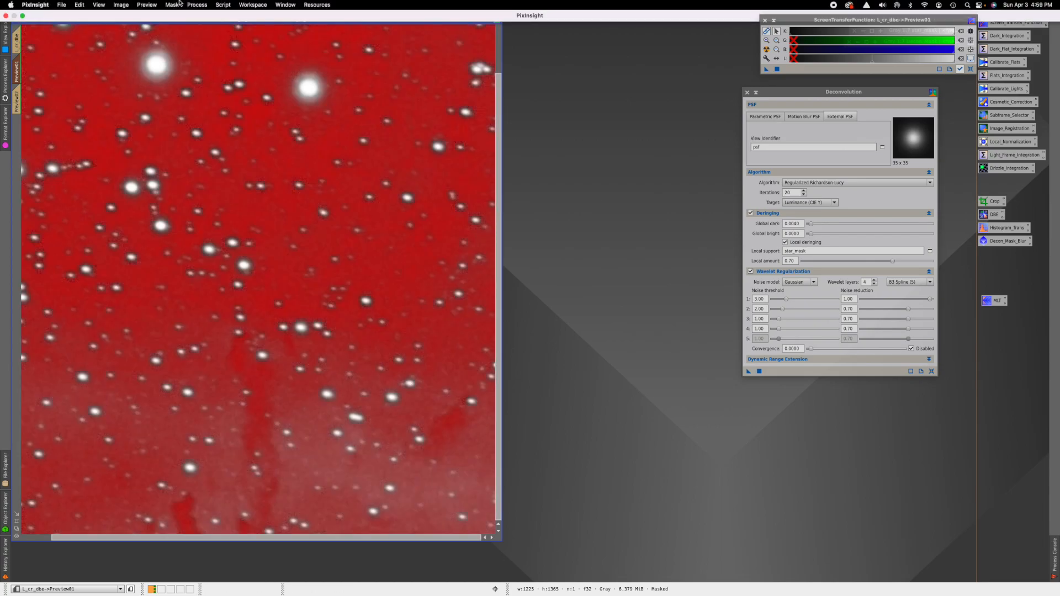
pyautogui.press('super+k')
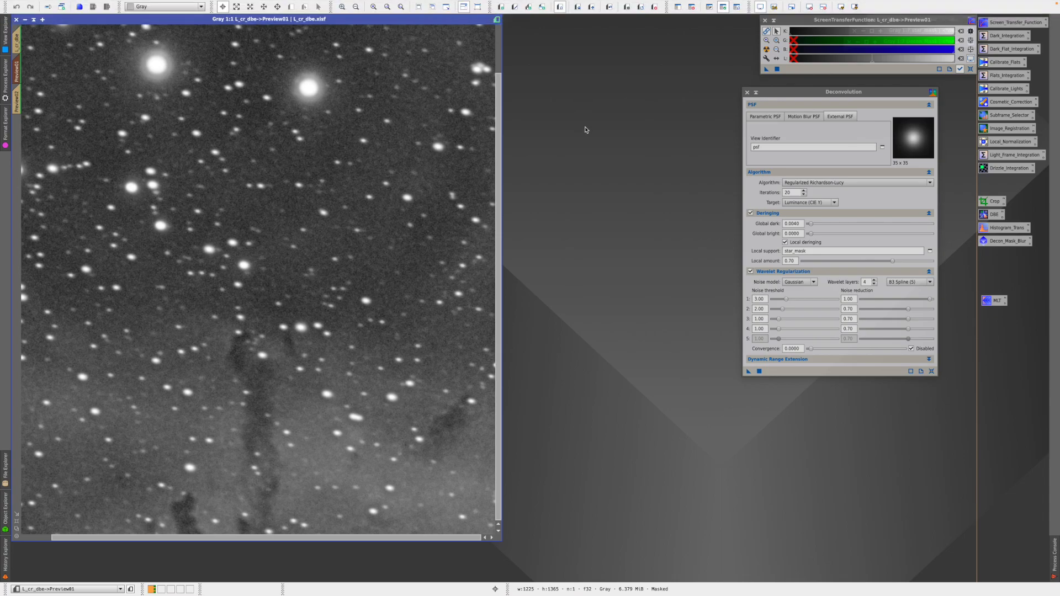
# - Compare the 0.0040 result with the earlier version using preview undo/redo
pyautogui.click(609, 6)
pyautogui.click(609, 6)
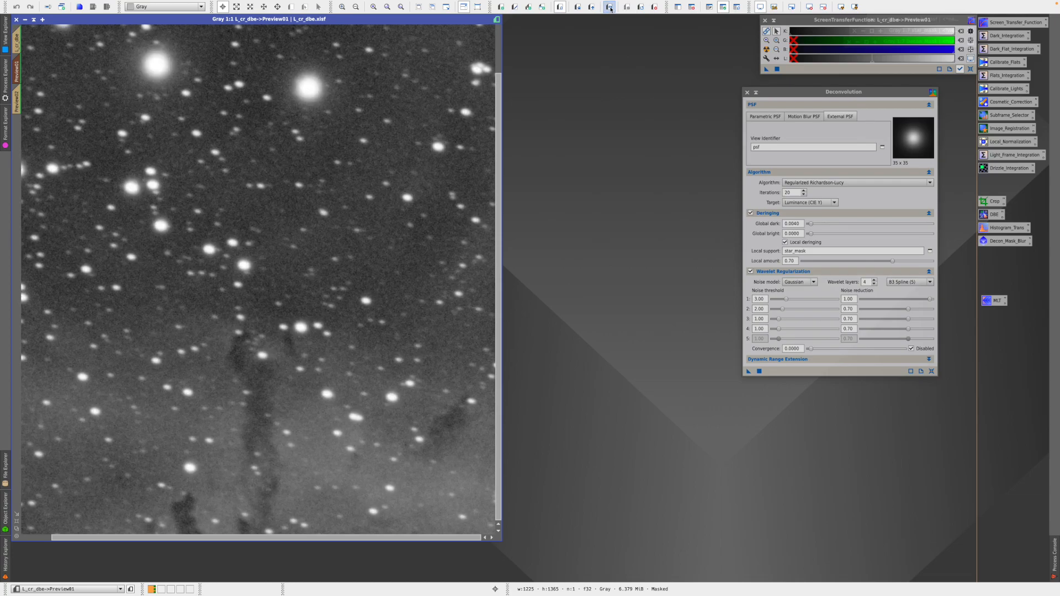
pyautogui.click(611, 9)
pyautogui.click(610, 8)
pyautogui.click(610, 9)
pyautogui.click(610, 8)
pyautogui.click(610, 8)
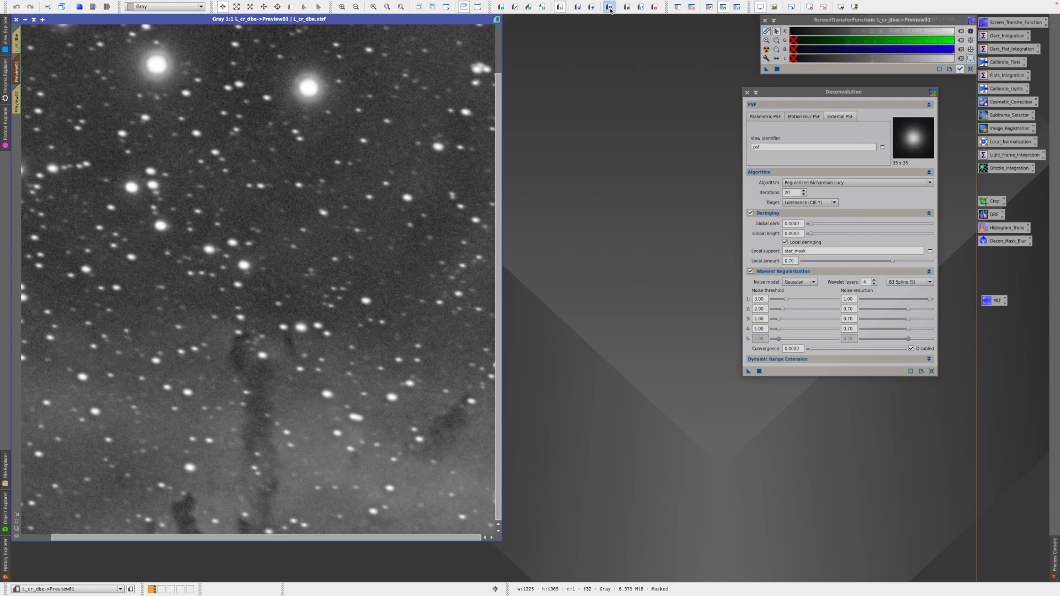
pyautogui.click(610, 8)
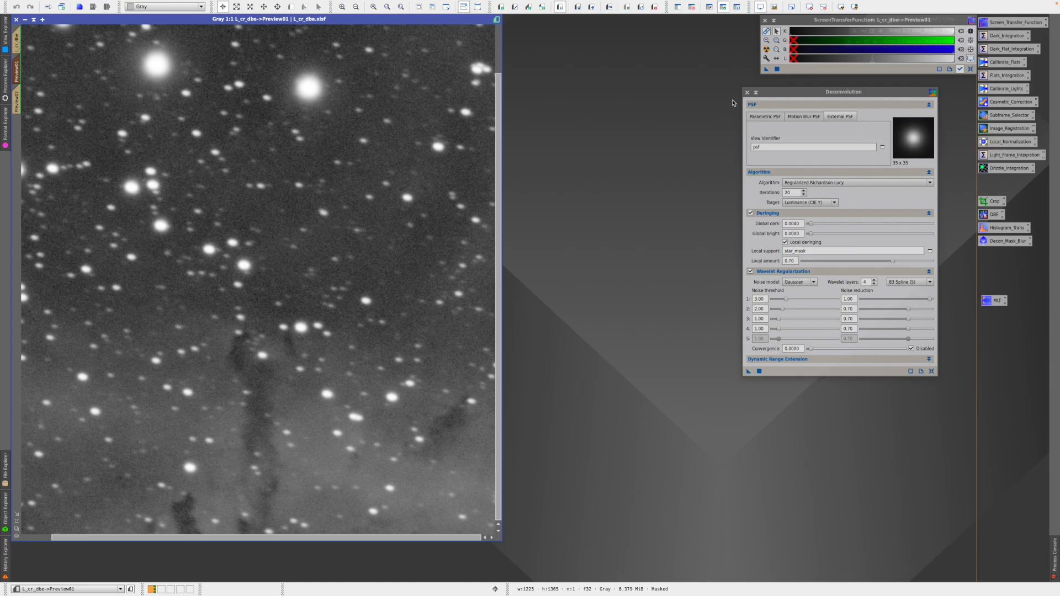
# - Set global dark deringing to 0.006 and deconvolve Preview01 again
pyautogui.click(796, 223)
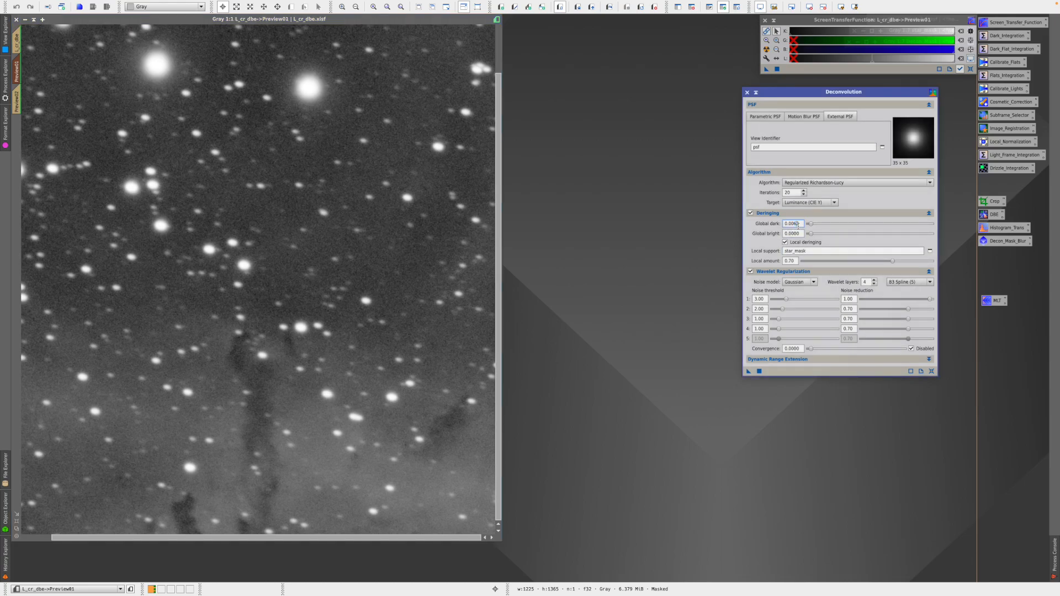
pyautogui.click(607, 334)
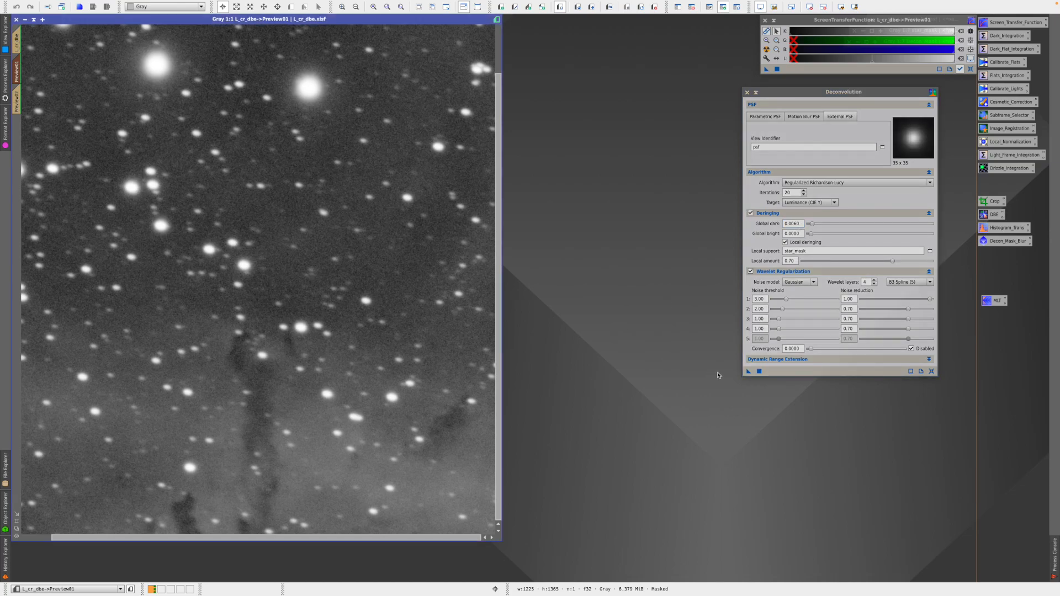
pyautogui.moveTo(749, 374); pyautogui.dragTo(425, 317)
# - Compare the global dark 0.0060 result with the previous Preview01 version
pyautogui.click(610, 8)
pyautogui.click(610, 9)
pyautogui.click(610, 9)
pyautogui.click(610, 8)
pyautogui.click(610, 9)
pyautogui.click(610, 9)
# - Deconvolve Preview01 with global bright 0.0010 and compare star halos against the prior result
pyautogui.click(799, 233)
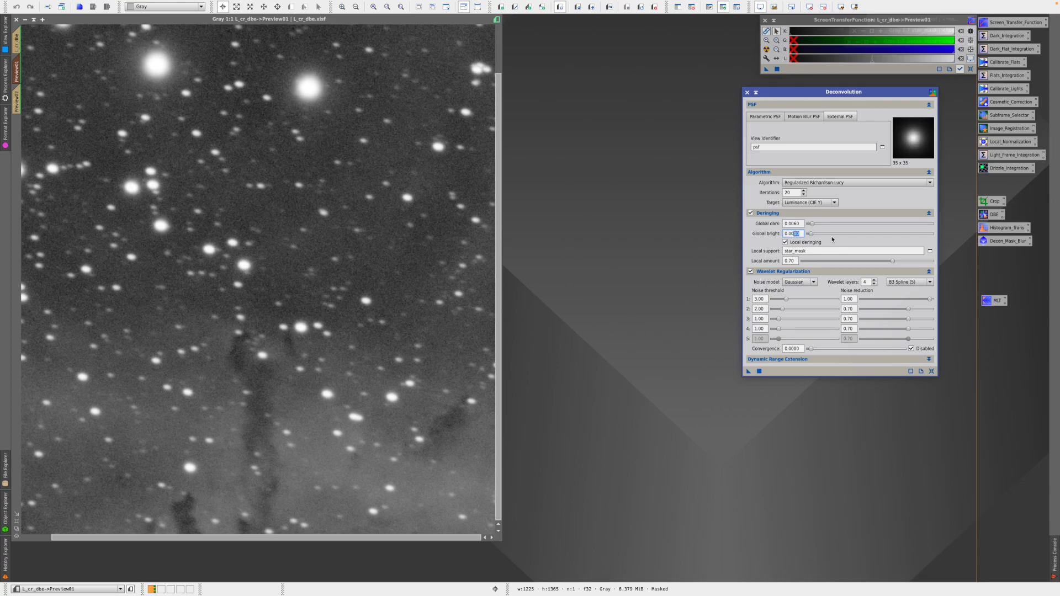
pyautogui.write('1')
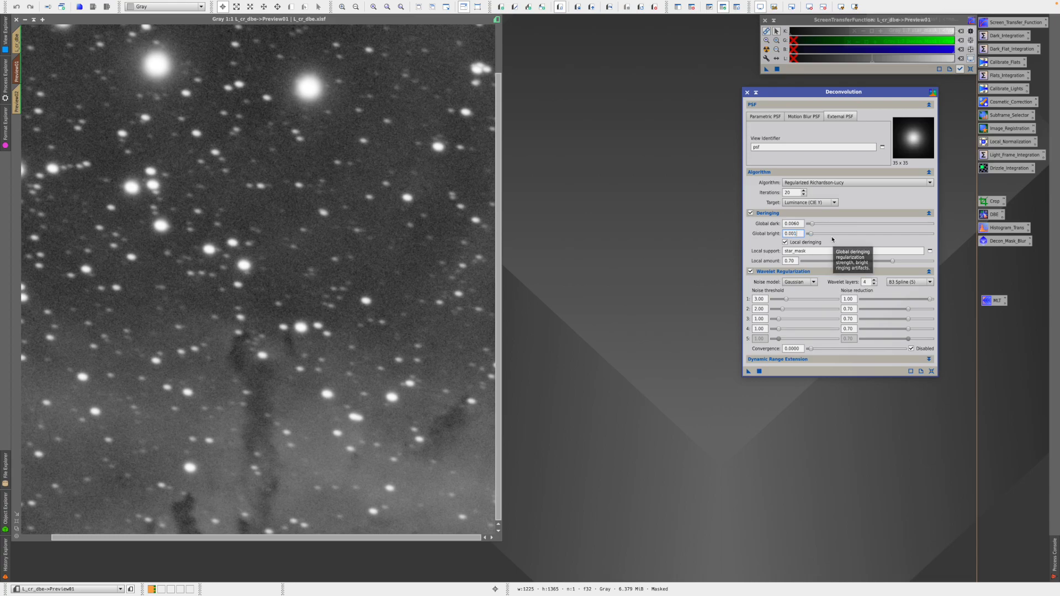
pyautogui.click(748, 373)
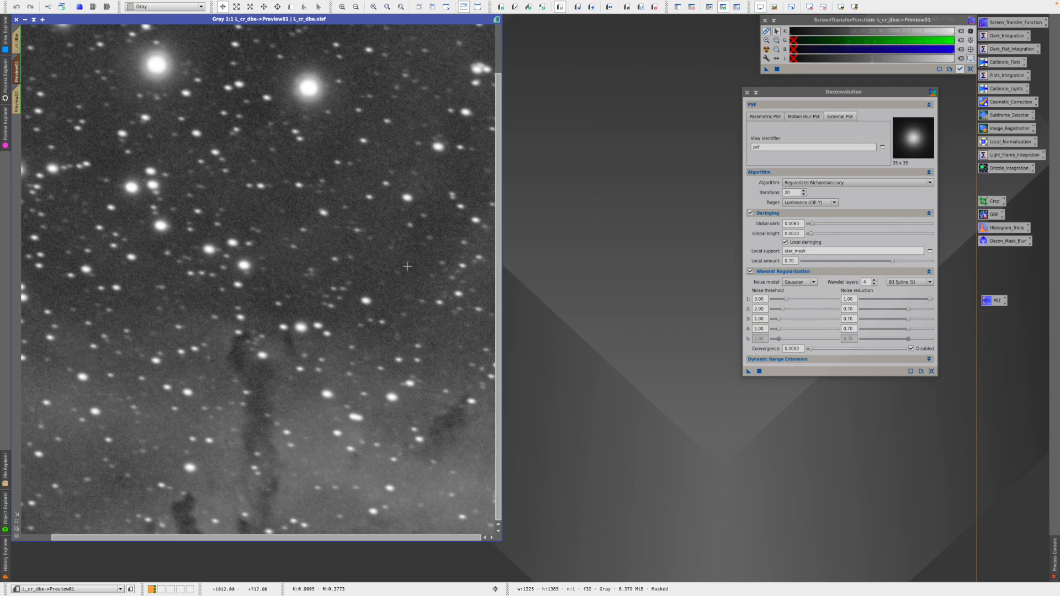
pyautogui.click(609, 8)
pyautogui.click(609, 8)
pyautogui.click(609, 8)
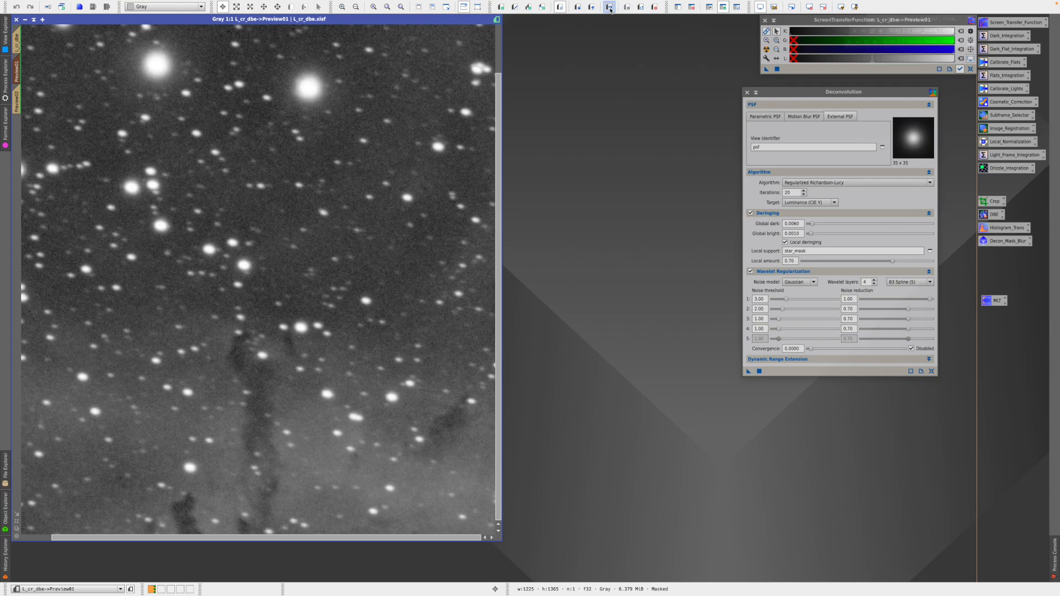
pyautogui.click(609, 8)
pyautogui.click(609, 8)
pyautogui.click(609, 8)
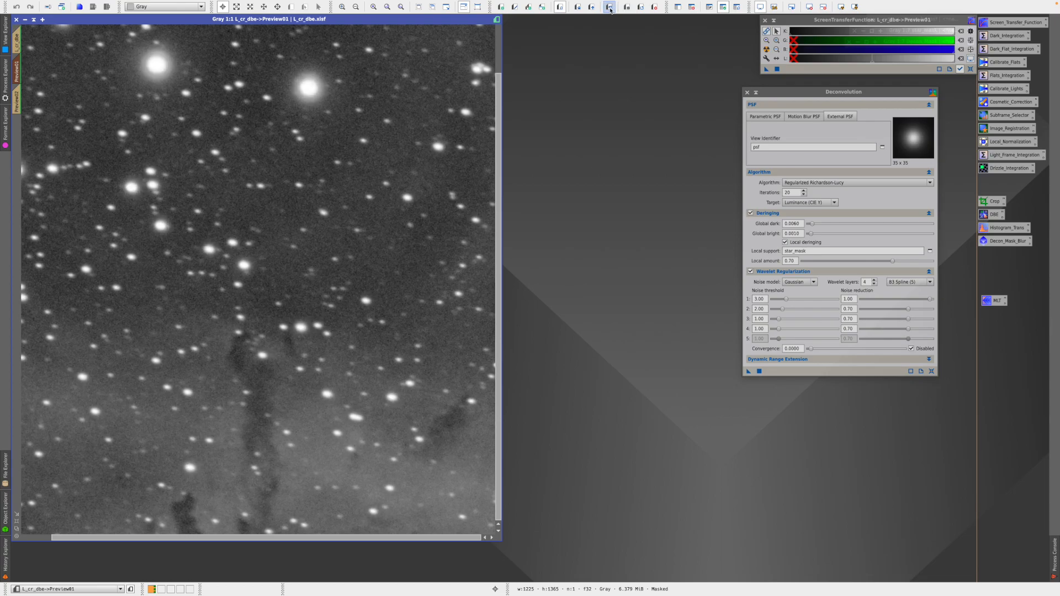
pyautogui.click(609, 8)
pyautogui.click(610, 7)
pyautogui.click(609, 7)
pyautogui.click(610, 8)
pyautogui.click(609, 7)
pyautogui.click(609, 8)
pyautogui.click(610, 8)
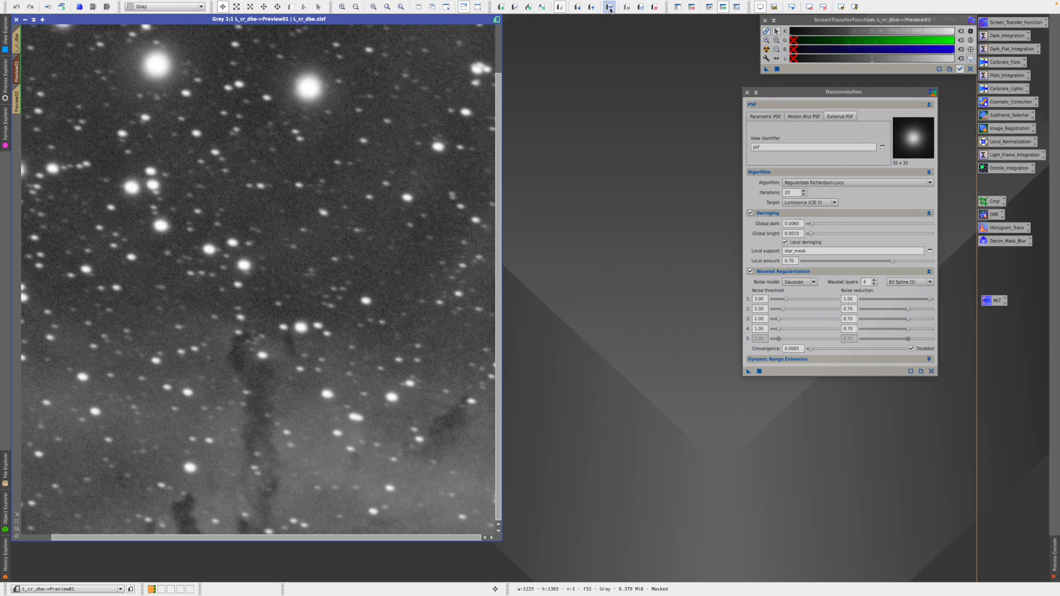
# - Deconvolve Preview01 with global bright 0.0020 and compare star brightness with the previous version
pyautogui.click(796, 233)
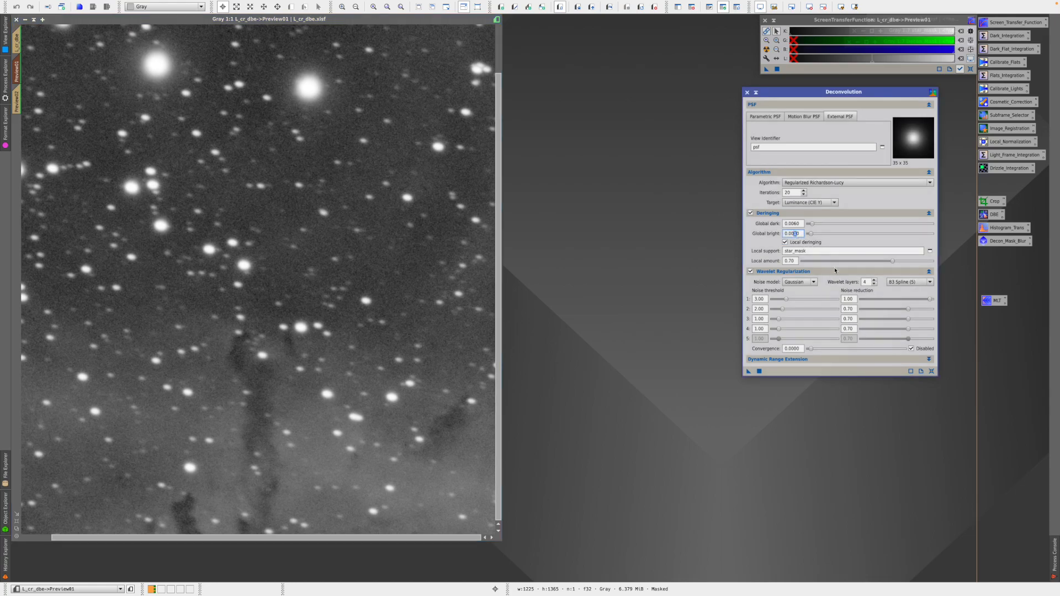
pyautogui.click(765, 416)
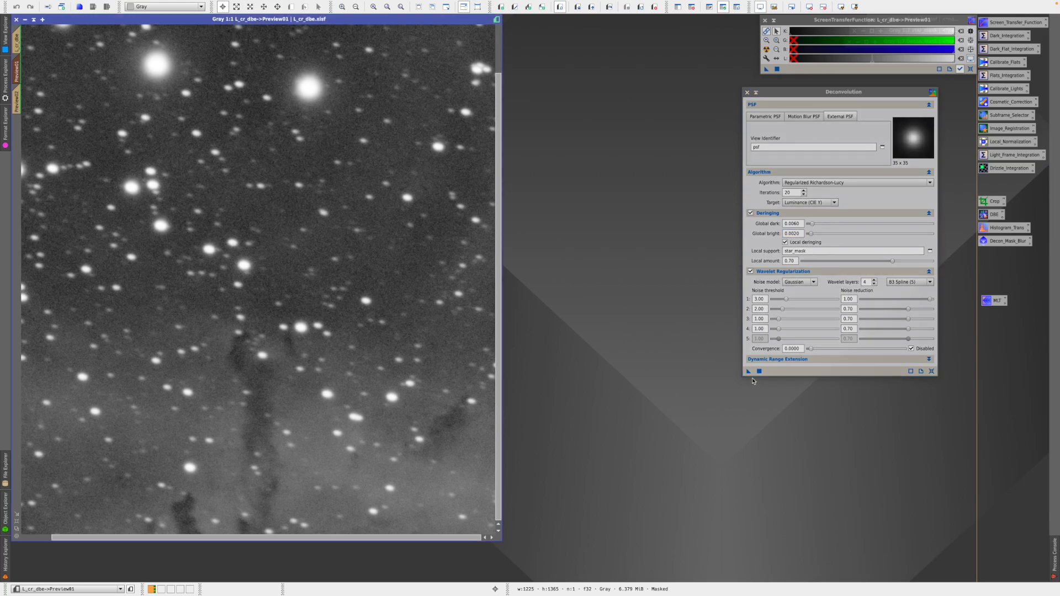
pyautogui.click(749, 372)
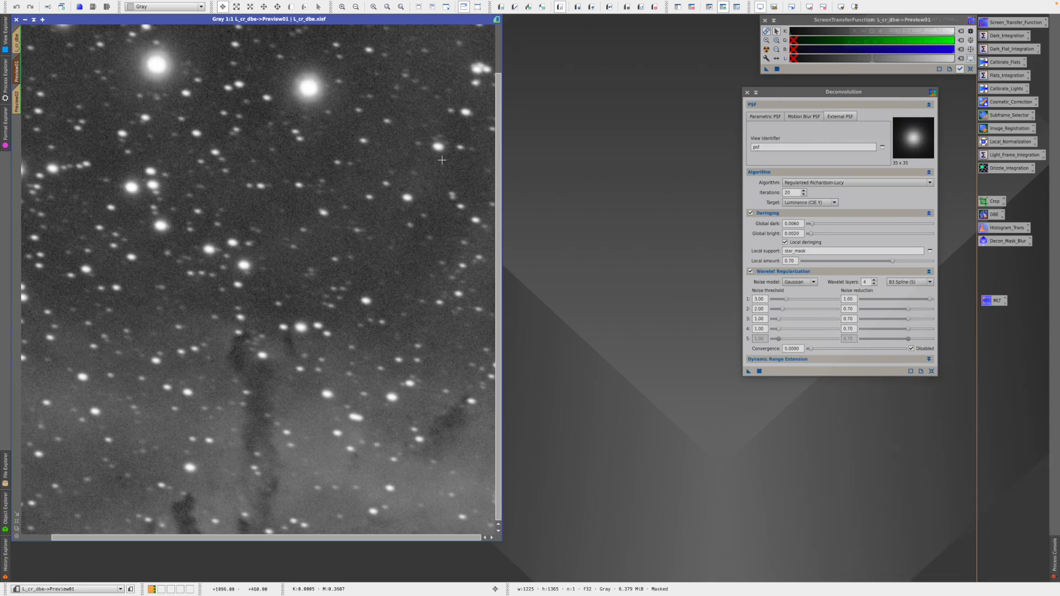
pyautogui.click(610, 7)
pyautogui.click(609, 7)
pyautogui.click(609, 7)
pyautogui.click(610, 7)
pyautogui.click(609, 7)
pyautogui.click(610, 7)
pyautogui.click(609, 7)
pyautogui.click(610, 7)
pyautogui.click(609, 7)
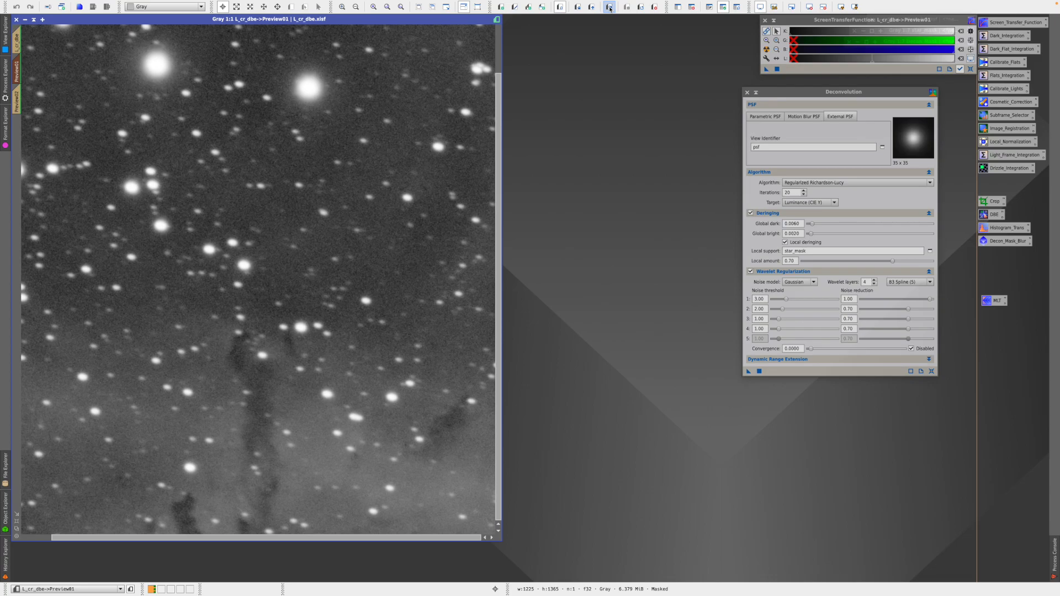
# - Deconvolve Preview02, toggle its before/after states, then return to the full L_cr_dbe image
pyautogui.click(18, 100)
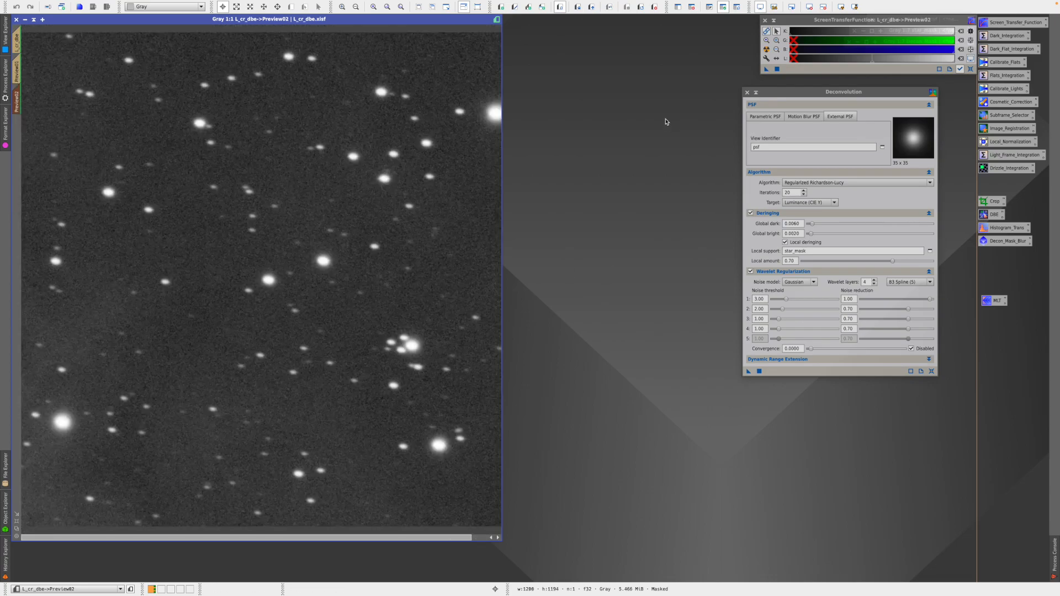
pyautogui.click(748, 372)
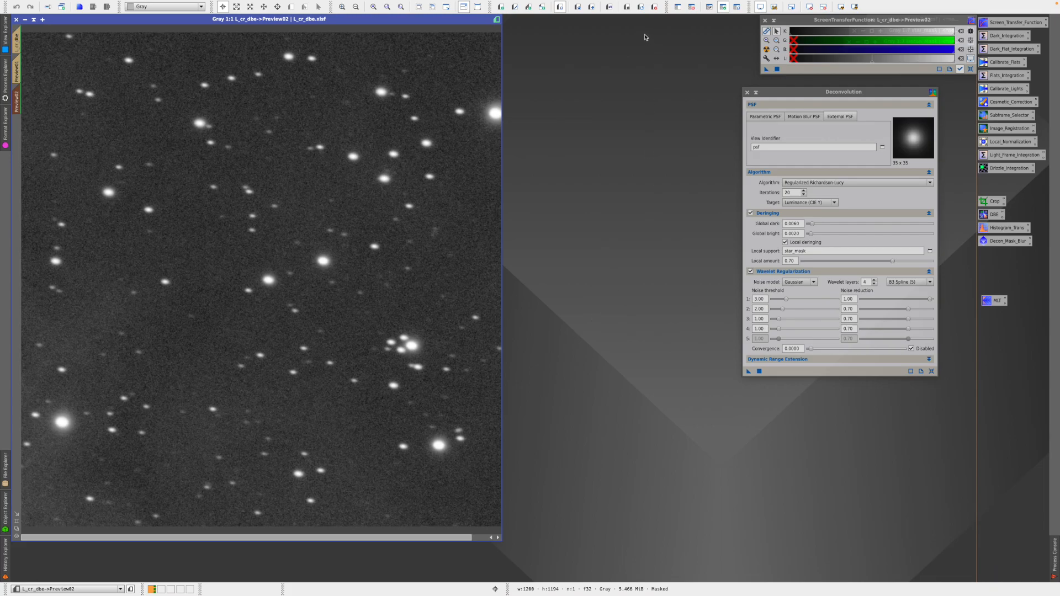
pyautogui.click(609, 7)
pyautogui.click(609, 7)
pyautogui.click(609, 8)
pyautogui.click(609, 8)
pyautogui.click(22, 42)
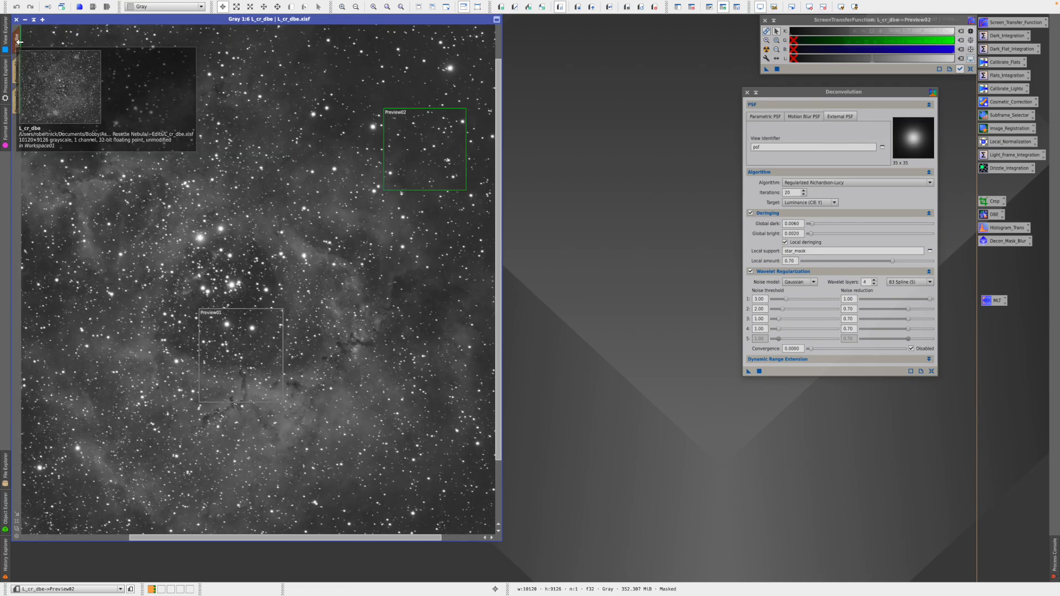
# - Fit the image in the window and delete the Preview02 and Preview01 previews
pyautogui.click(17, 522)
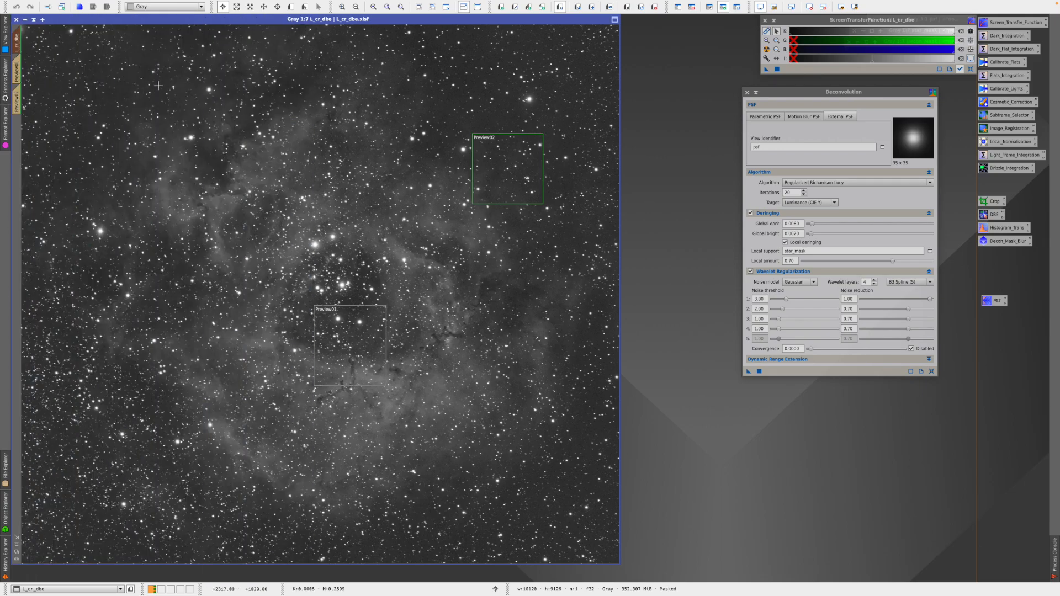
pyautogui.rightClick(17, 101)
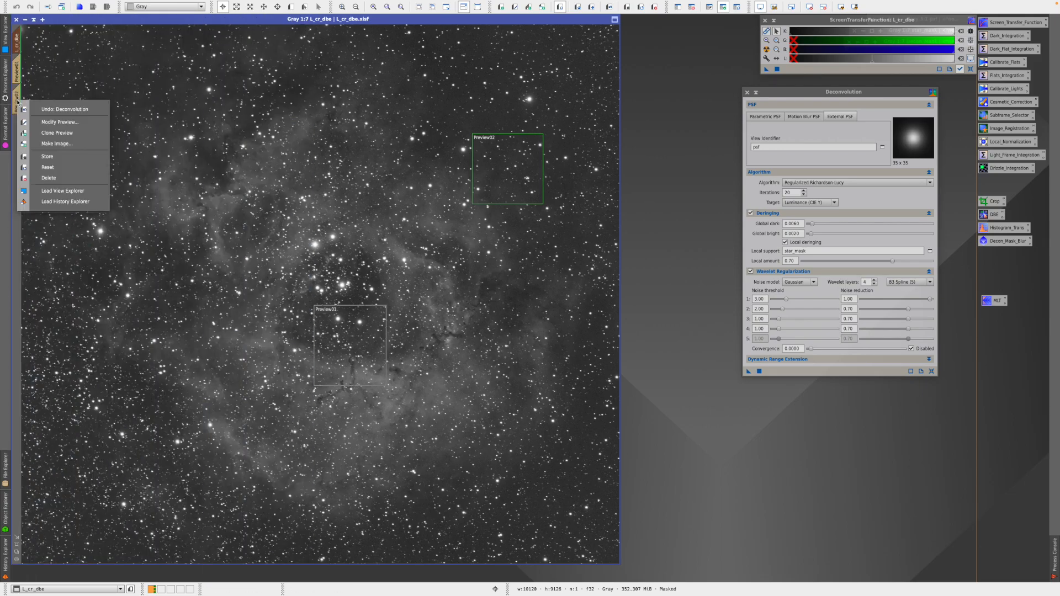
pyautogui.click(49, 177)
pyautogui.rightClick(20, 72)
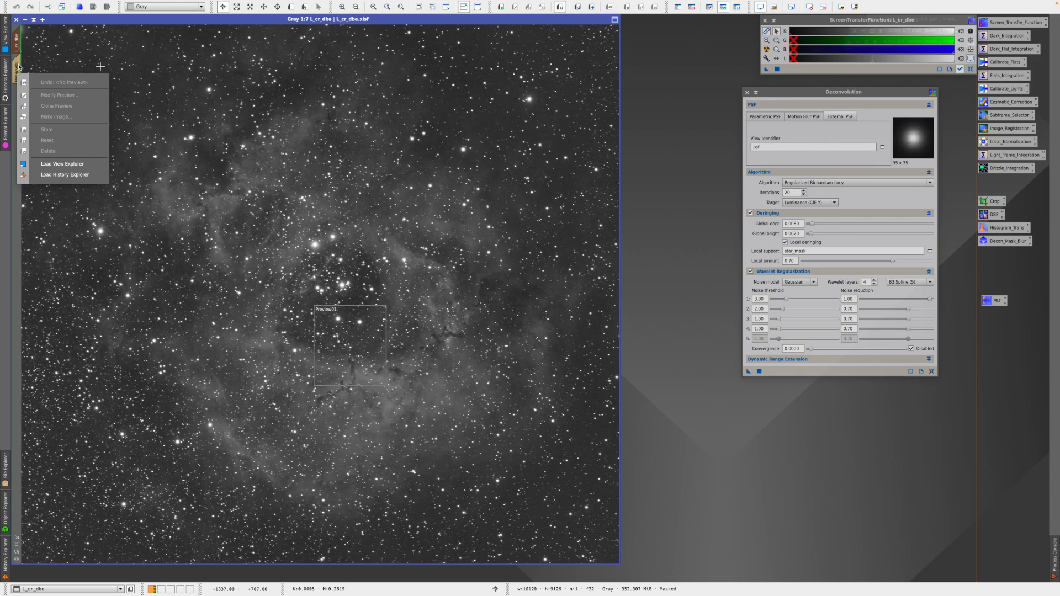
pyautogui.click(21, 65)
pyautogui.click(21, 65)
pyautogui.rightClick(19, 66)
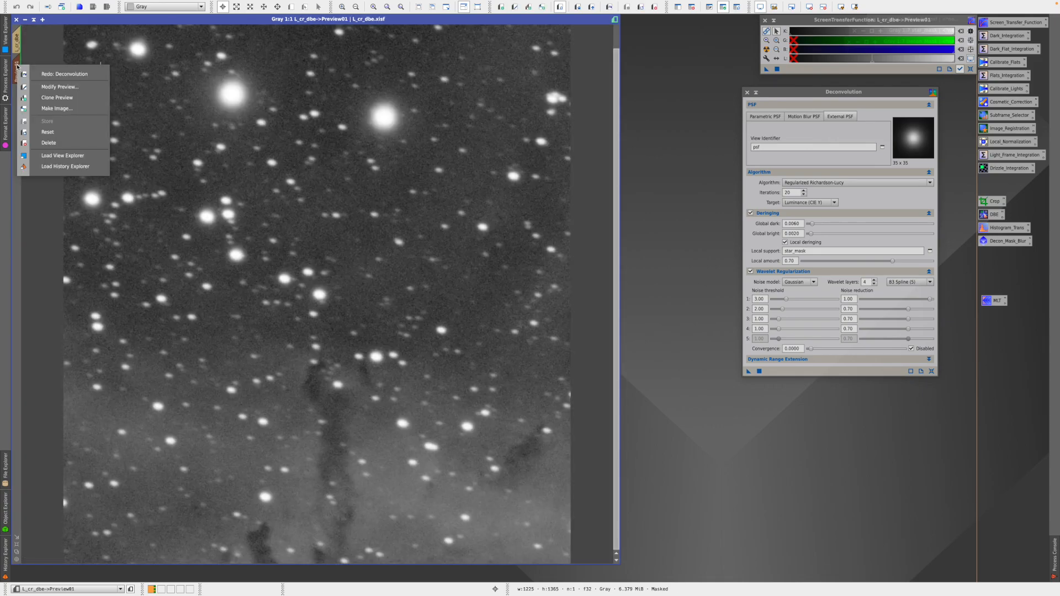
pyautogui.click(46, 143)
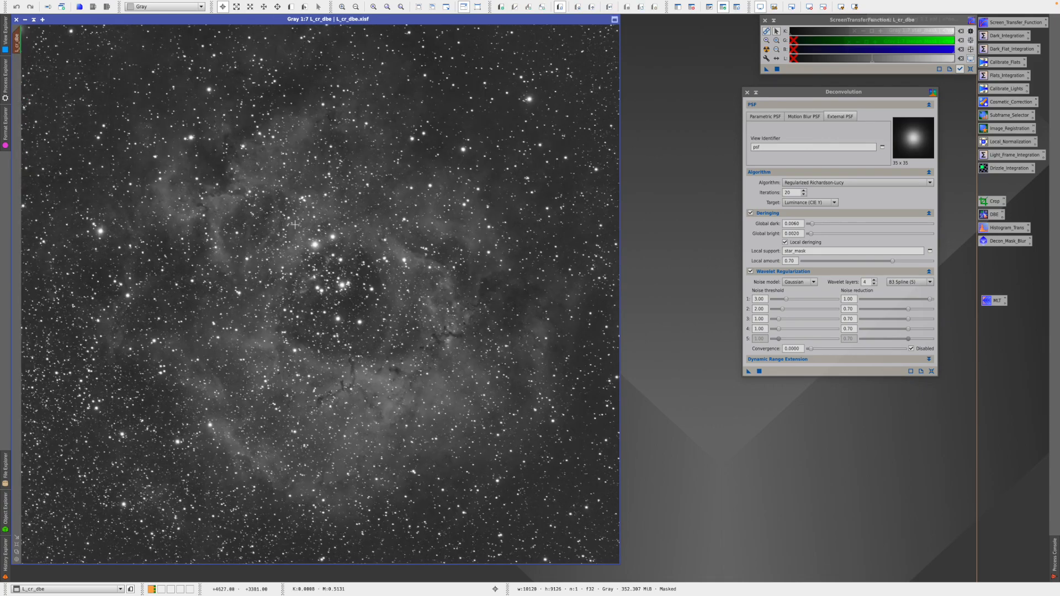
# - Deconvolve the full L_cr_dbe image, zoom in, compare via undo/redo, and keep the result
pyautogui.click(748, 371)
pyautogui.scroll(5, 343, 331)
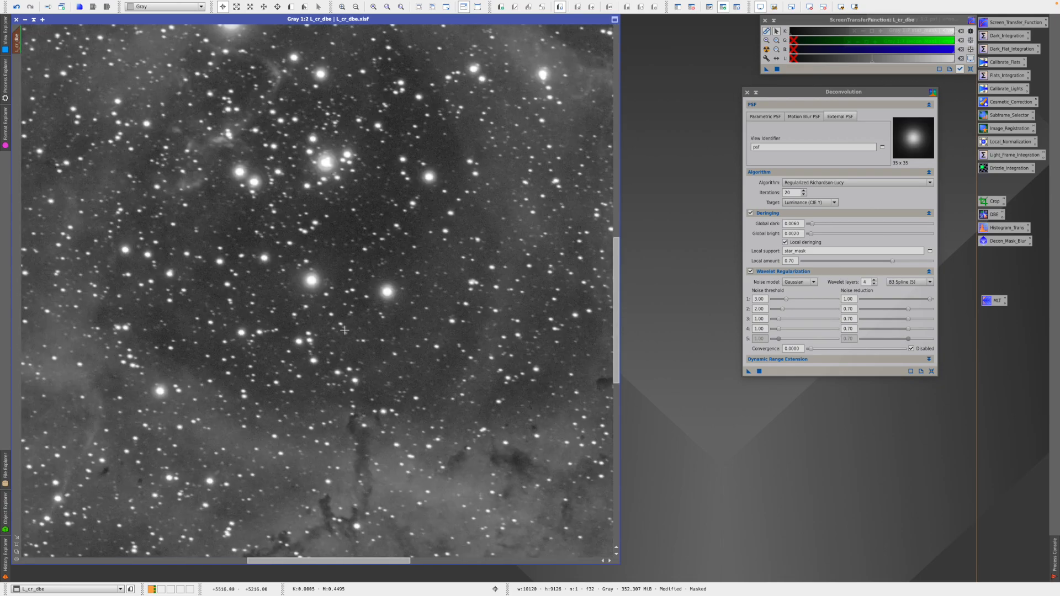
pyautogui.scroll(1, 344, 330)
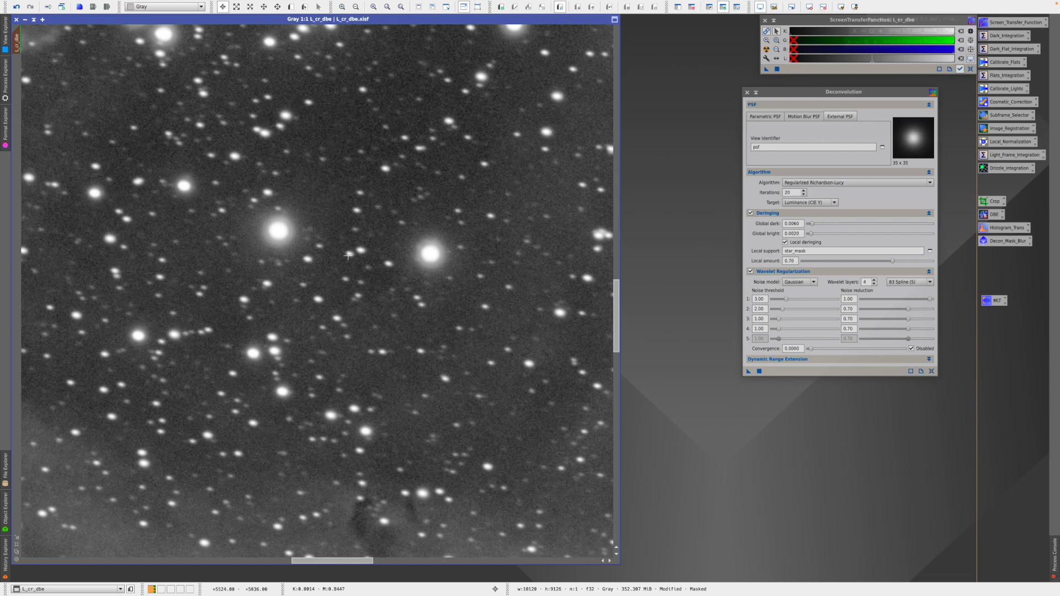
pyautogui.click(17, 8)
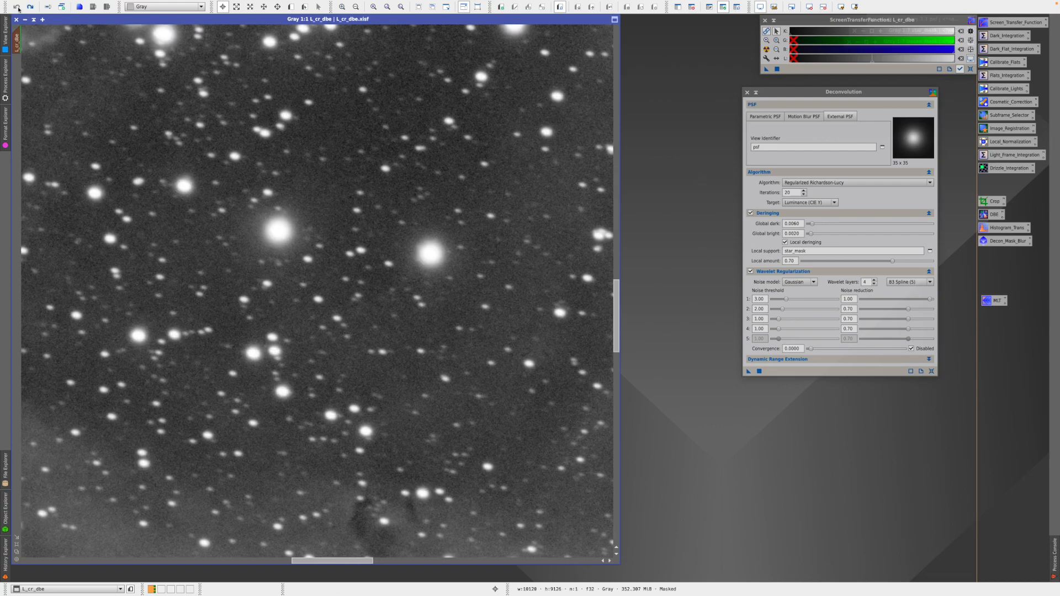
pyautogui.click(32, 7)
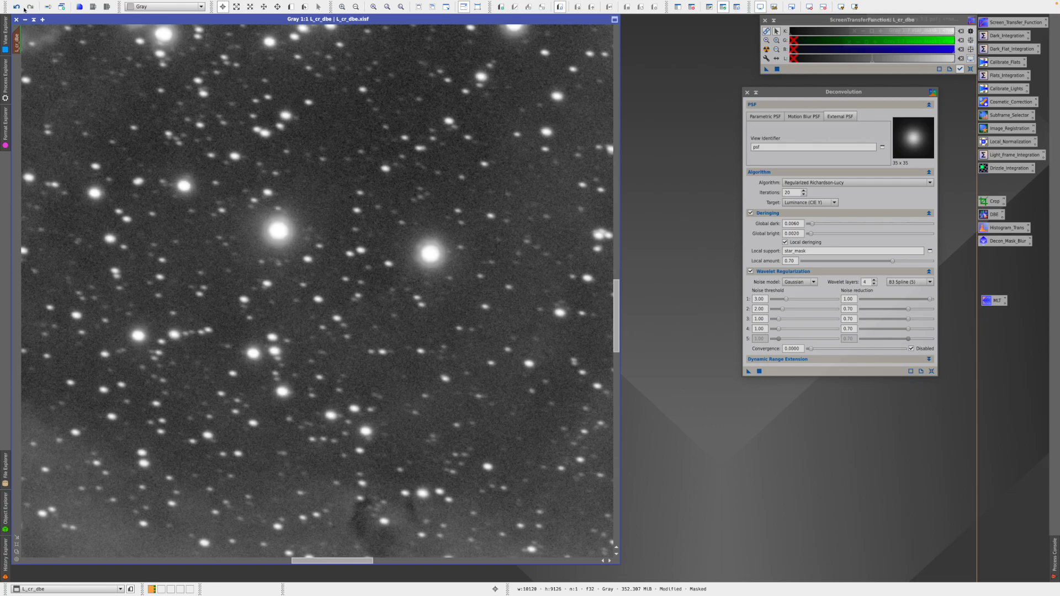
pyautogui.click(19, 8)
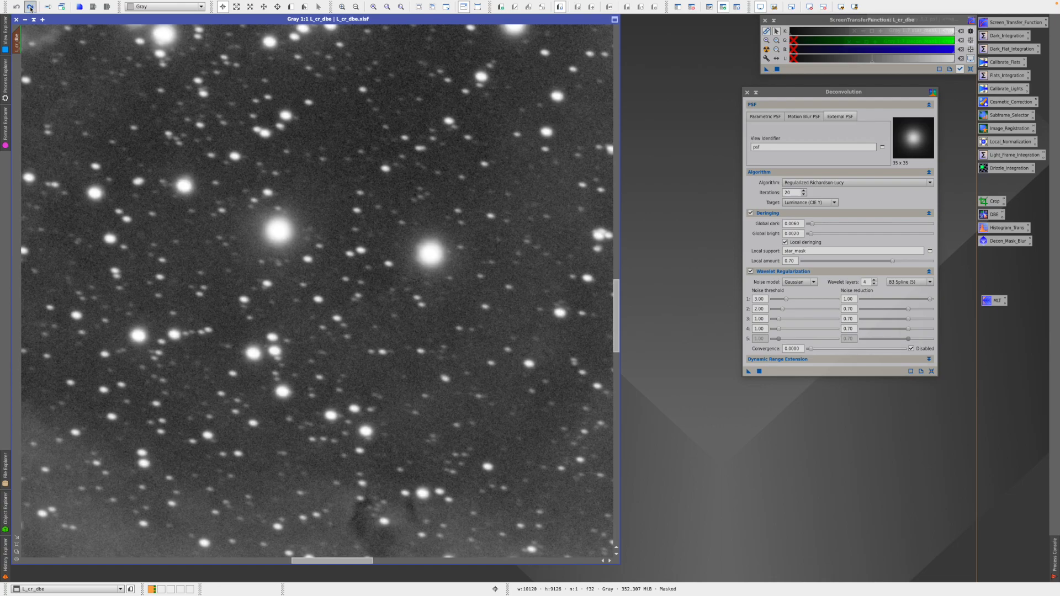
pyautogui.click(31, 8)
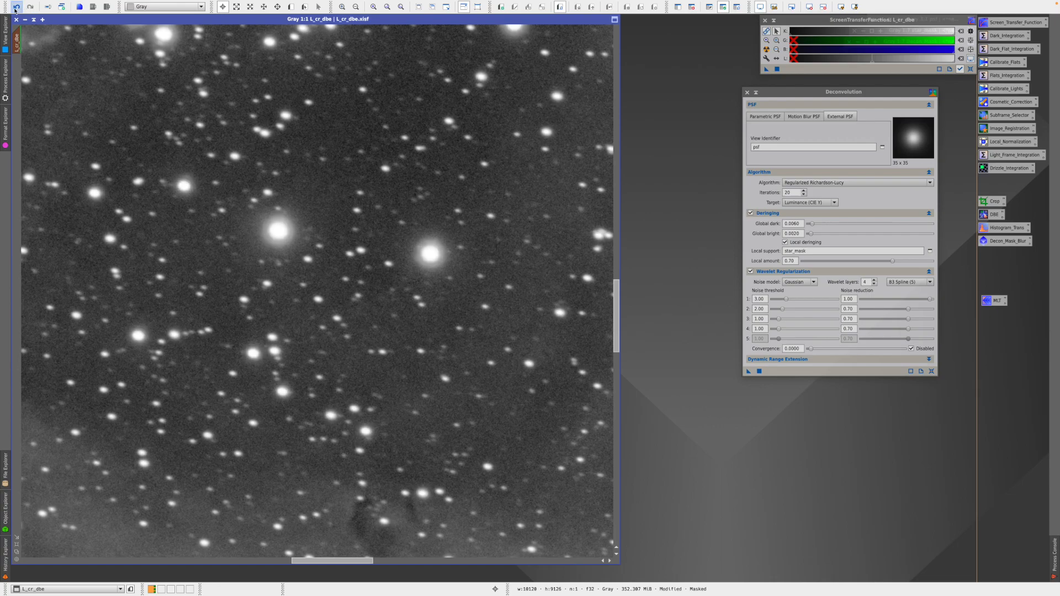
pyautogui.click(16, 9)
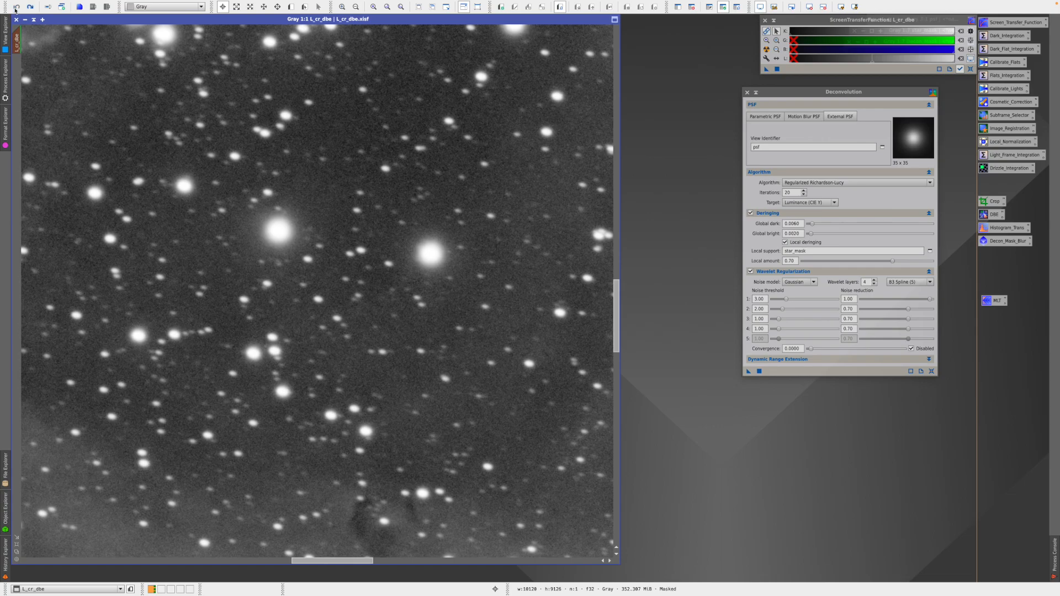
pyautogui.rightClick(15, 42)
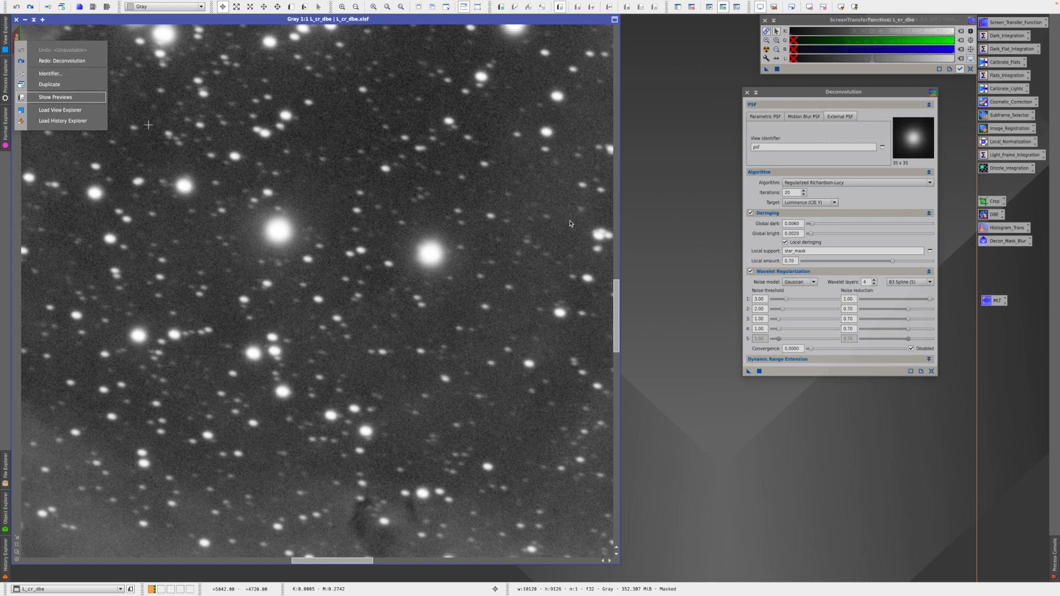
pyautogui.click(681, 204)
pyautogui.moveTo(101, 3)
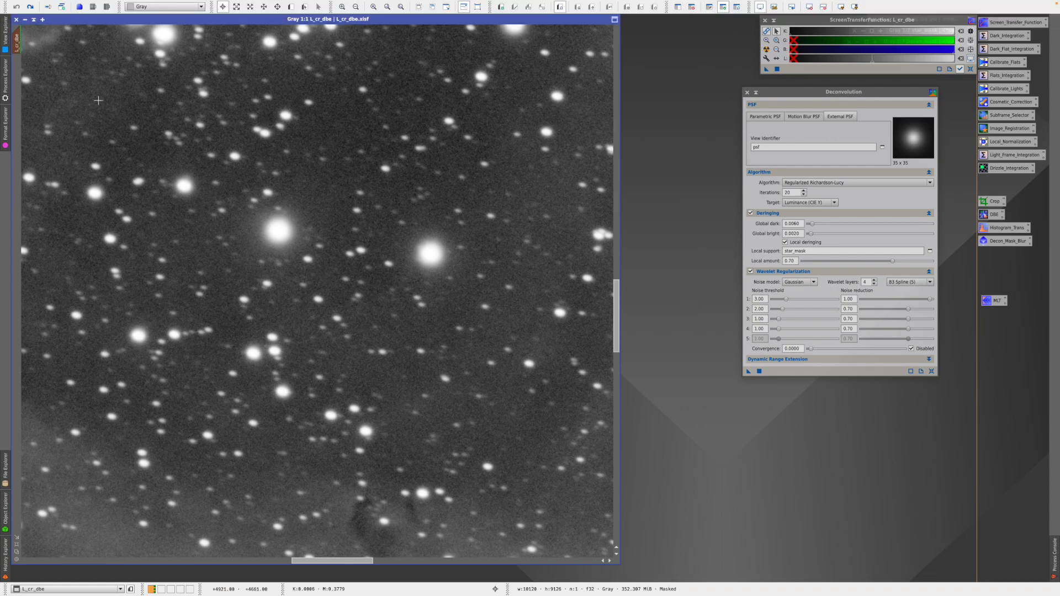
pyautogui.click(30, 6)
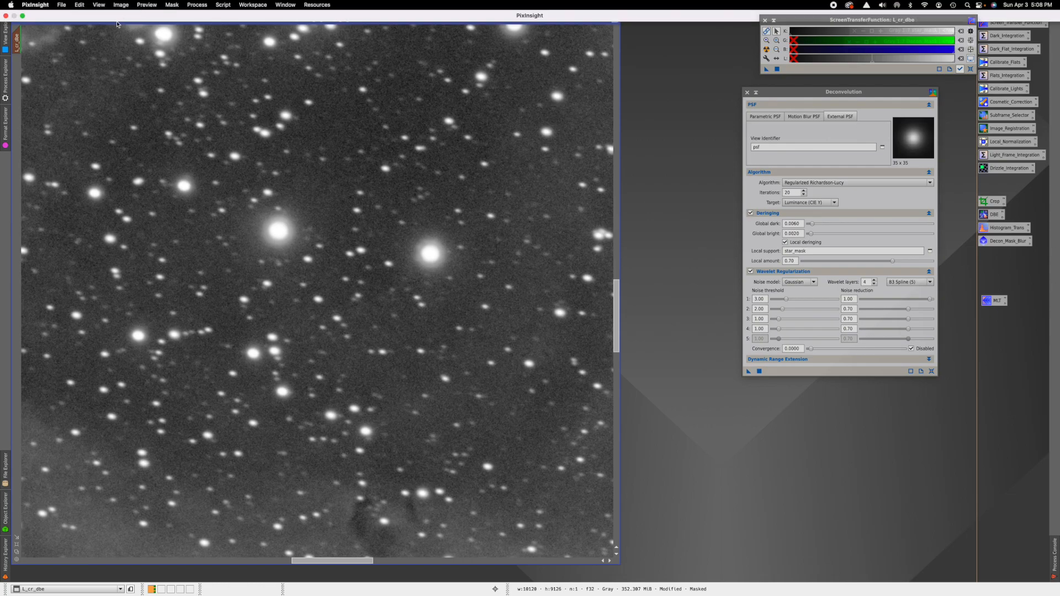
# - Remove the mask, save as L_cr_dbe_dec.xisf in 32-bit float, and close Deconvolution
pyautogui.click(176, 5)
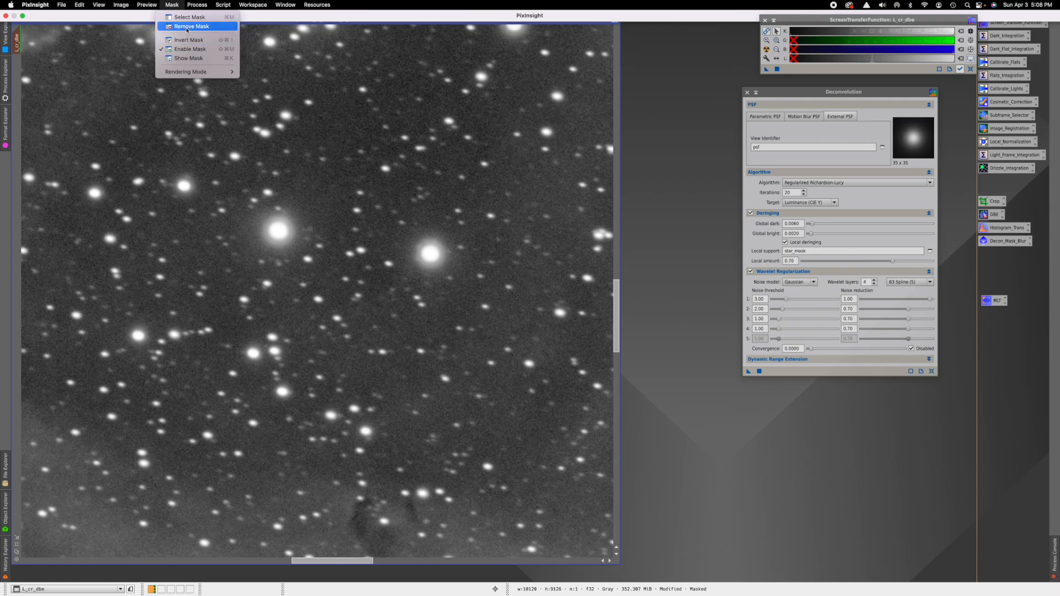
pyautogui.click(187, 28)
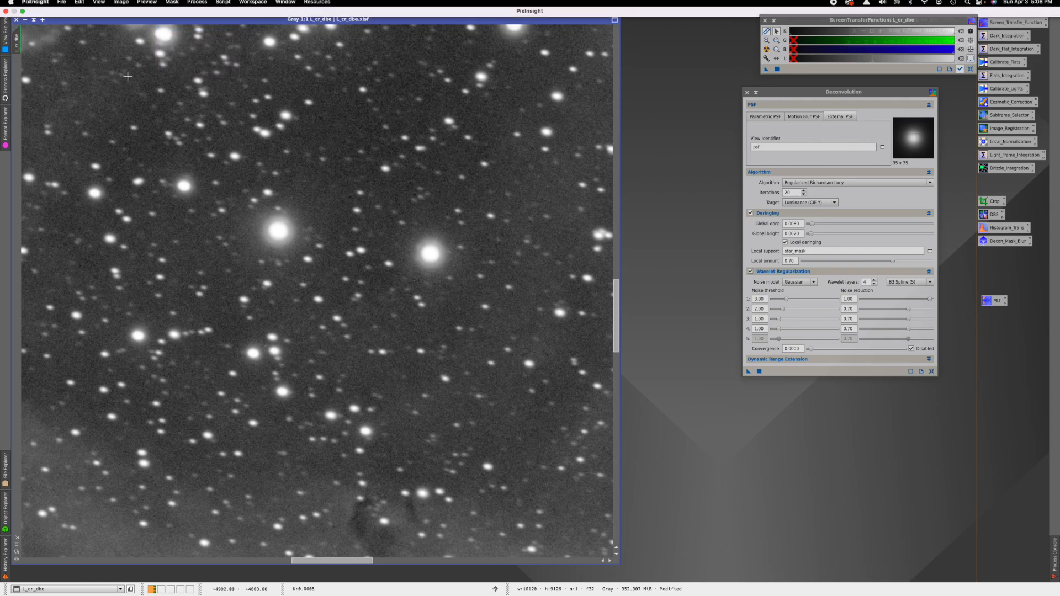
pyautogui.moveTo(49, 3)
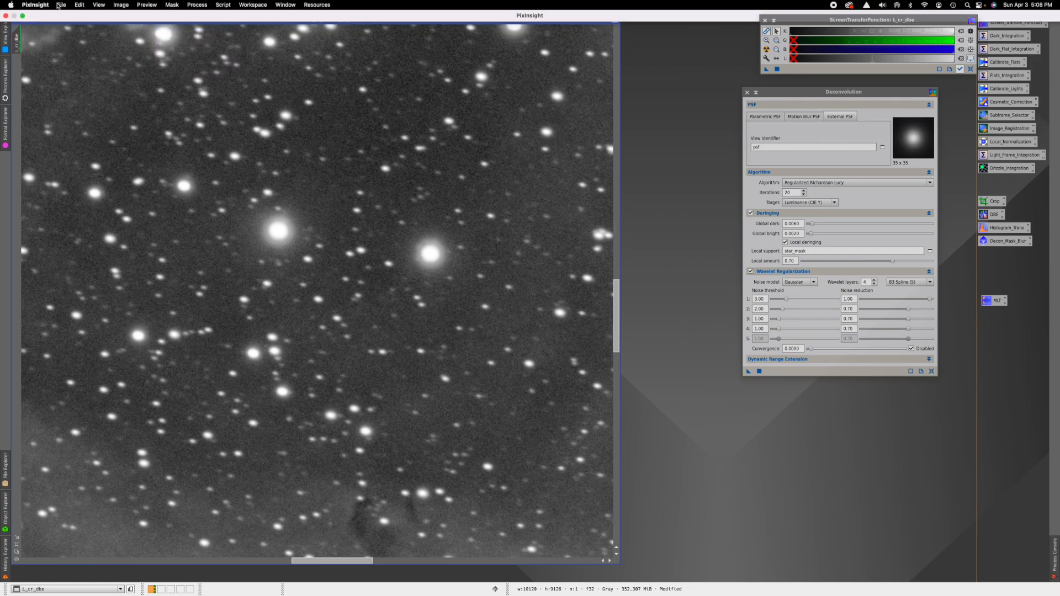
pyautogui.click(62, 7)
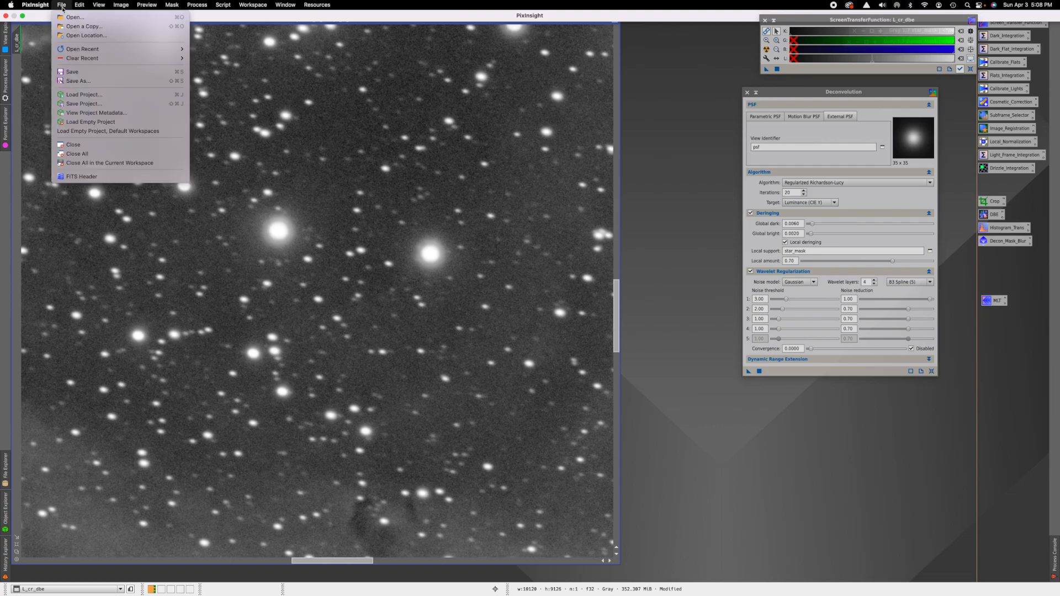
pyautogui.click(68, 82)
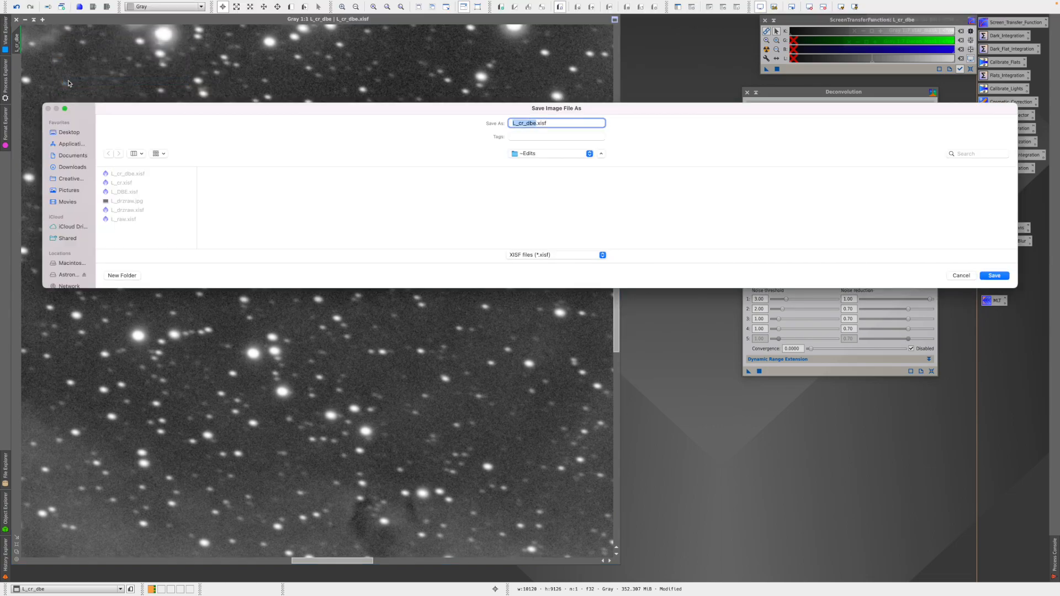
pyautogui.click(538, 124)
pyautogui.write('_dec')
pyautogui.click(984, 275)
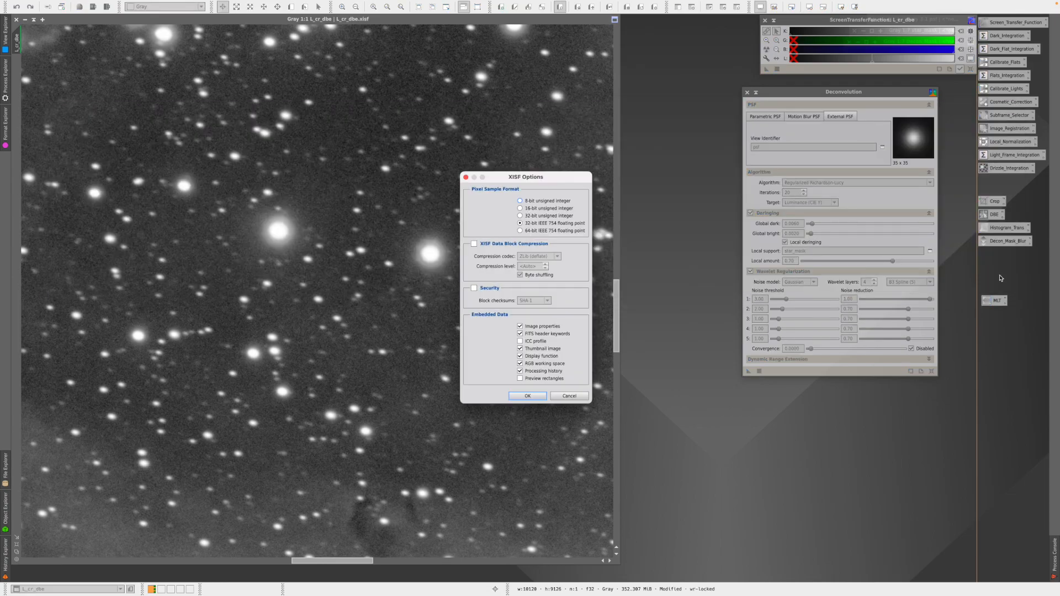
pyautogui.click(540, 394)
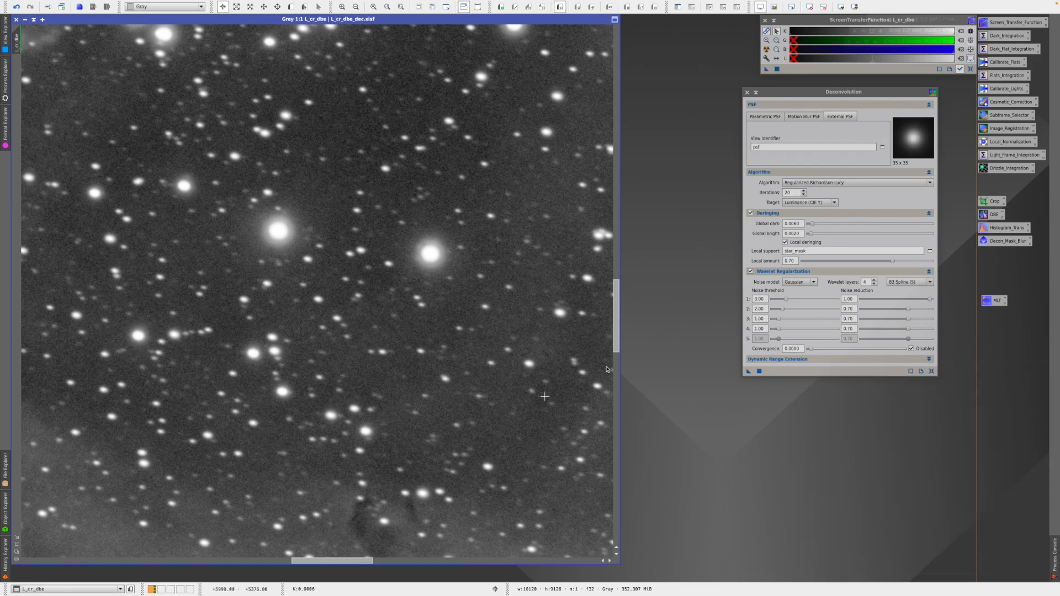
pyautogui.click(747, 93)
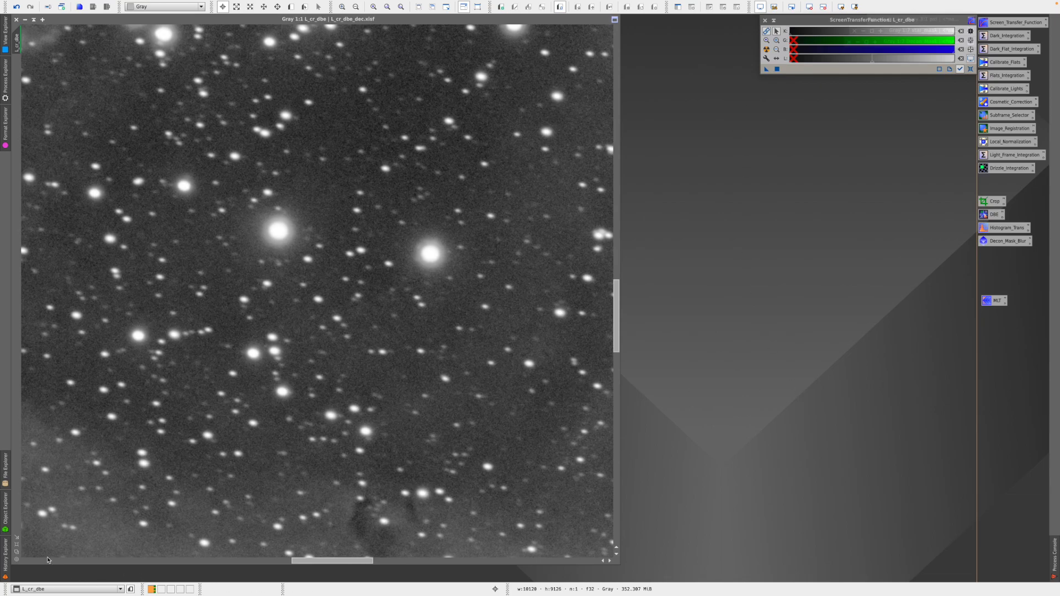
pyautogui.click(17, 544)
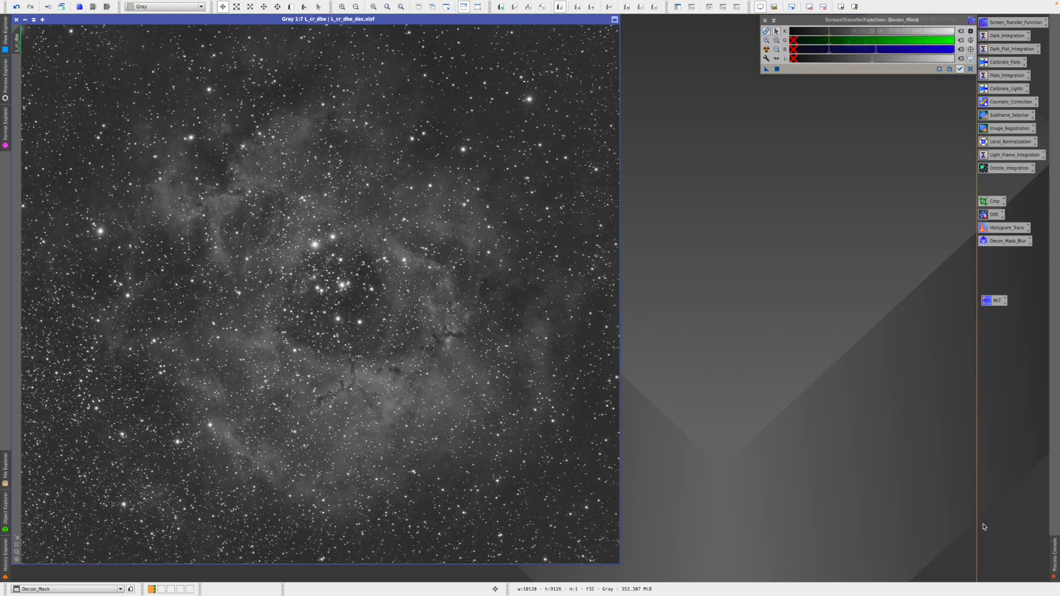